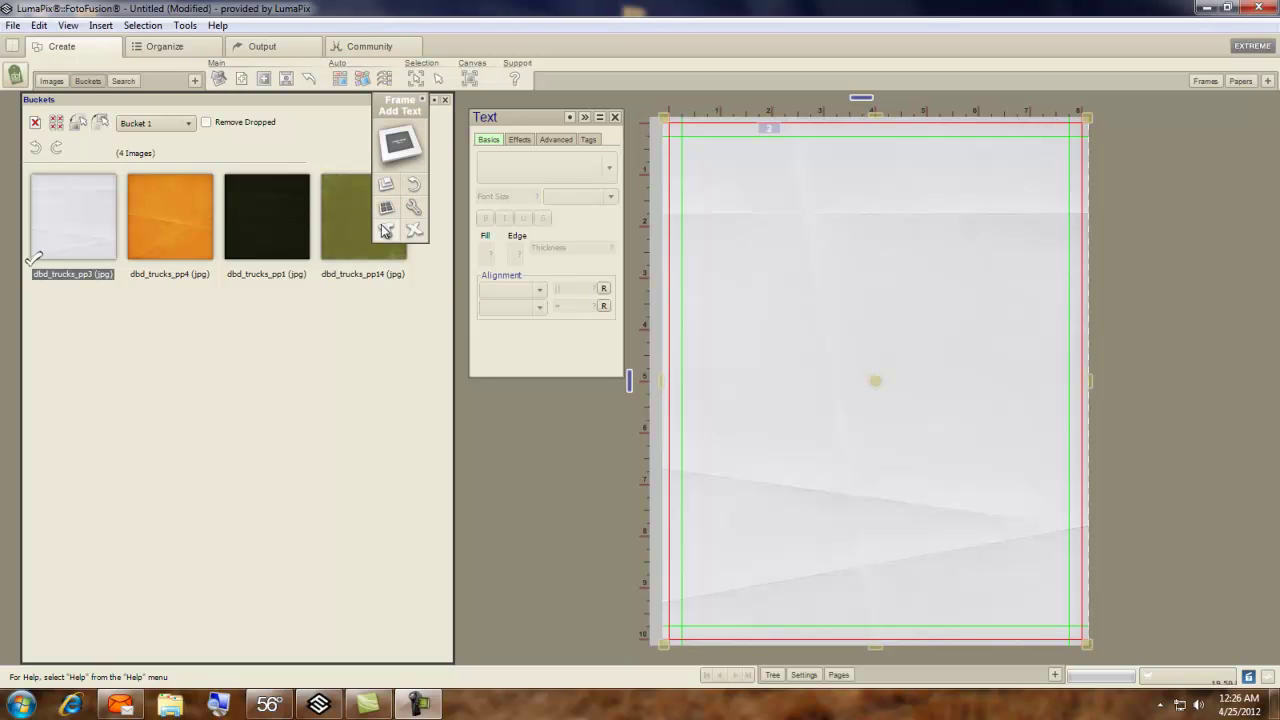
Add a text frame across the upper part of the page and pin the text properties editor open.
left_click(385, 238)
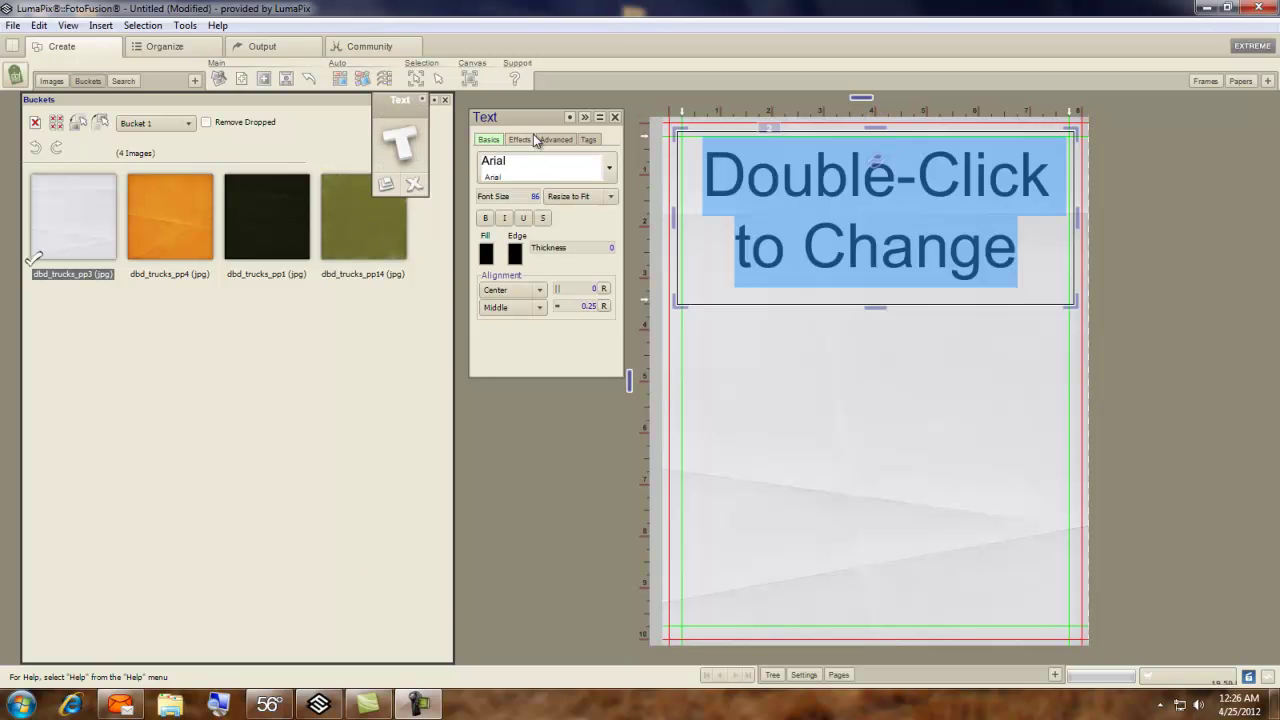
left_click_drag(535, 120, 558, 143)
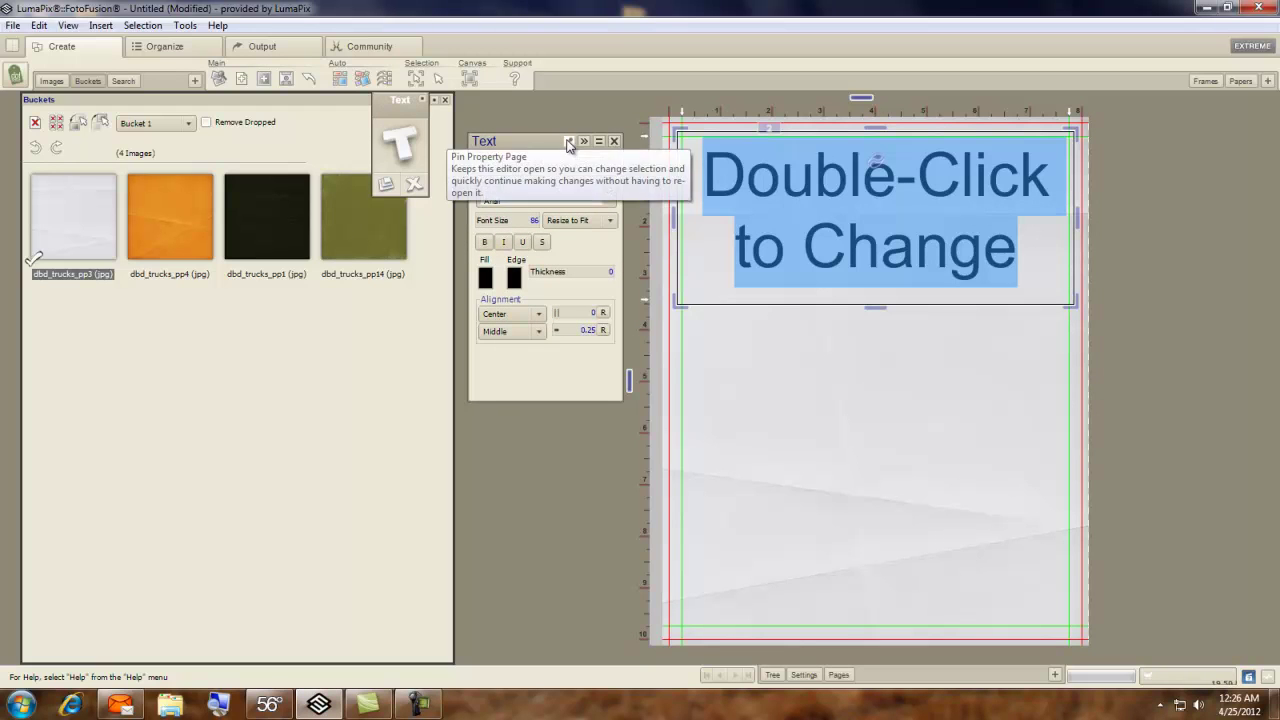
left_click(569, 144)
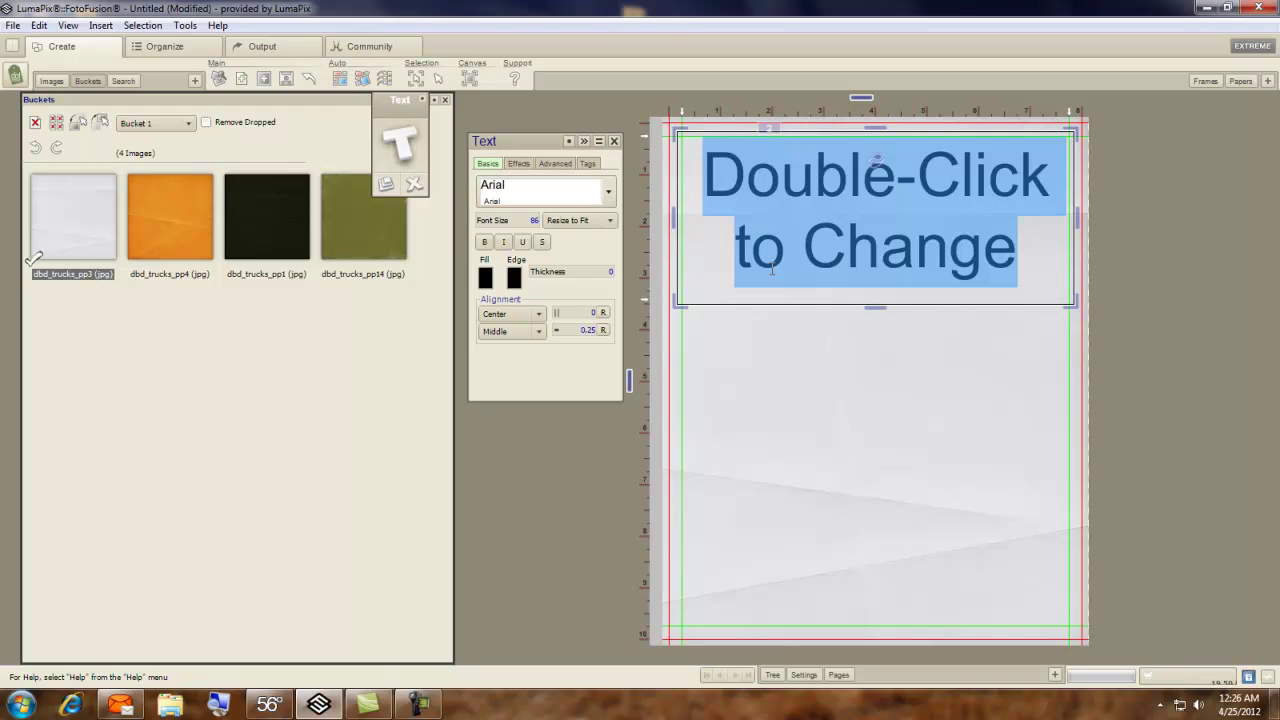
Replace the placeholder with "Some text" and shorten the text frame slightly from its lower edge.
left_click_drag(1030, 256, 690, 190)
type("Som")
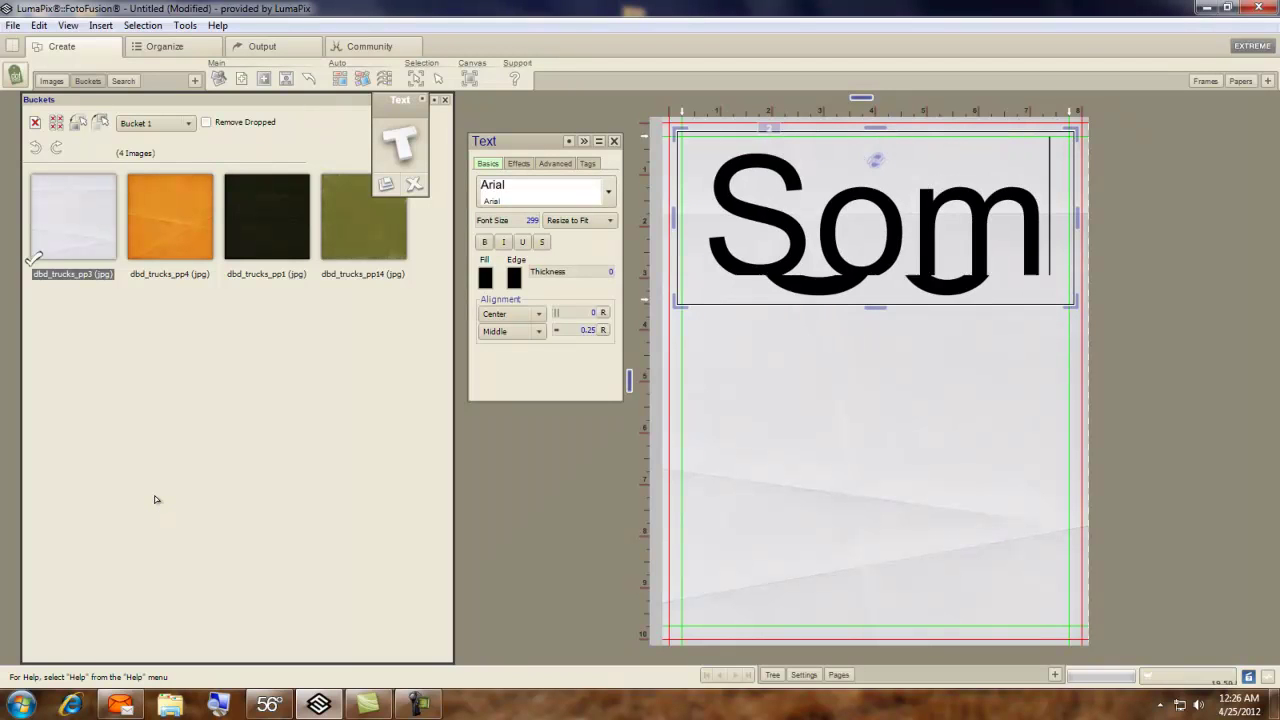
type("e tex")
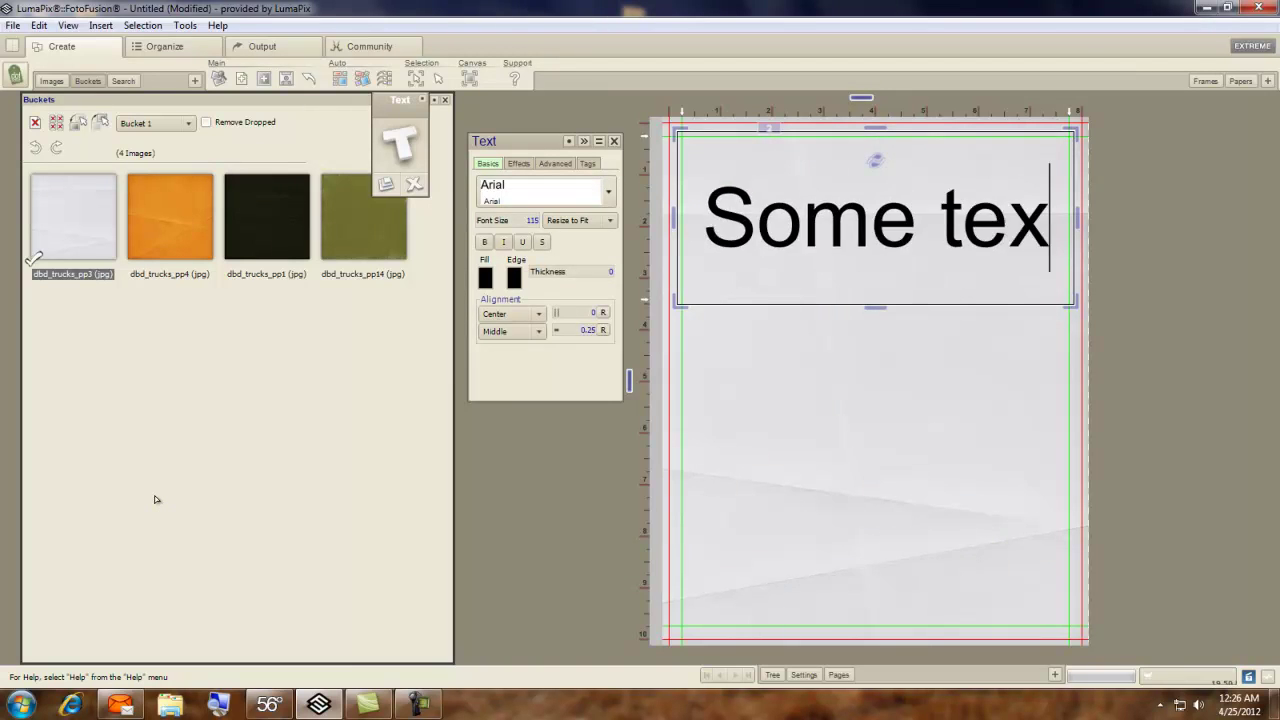
type("t")
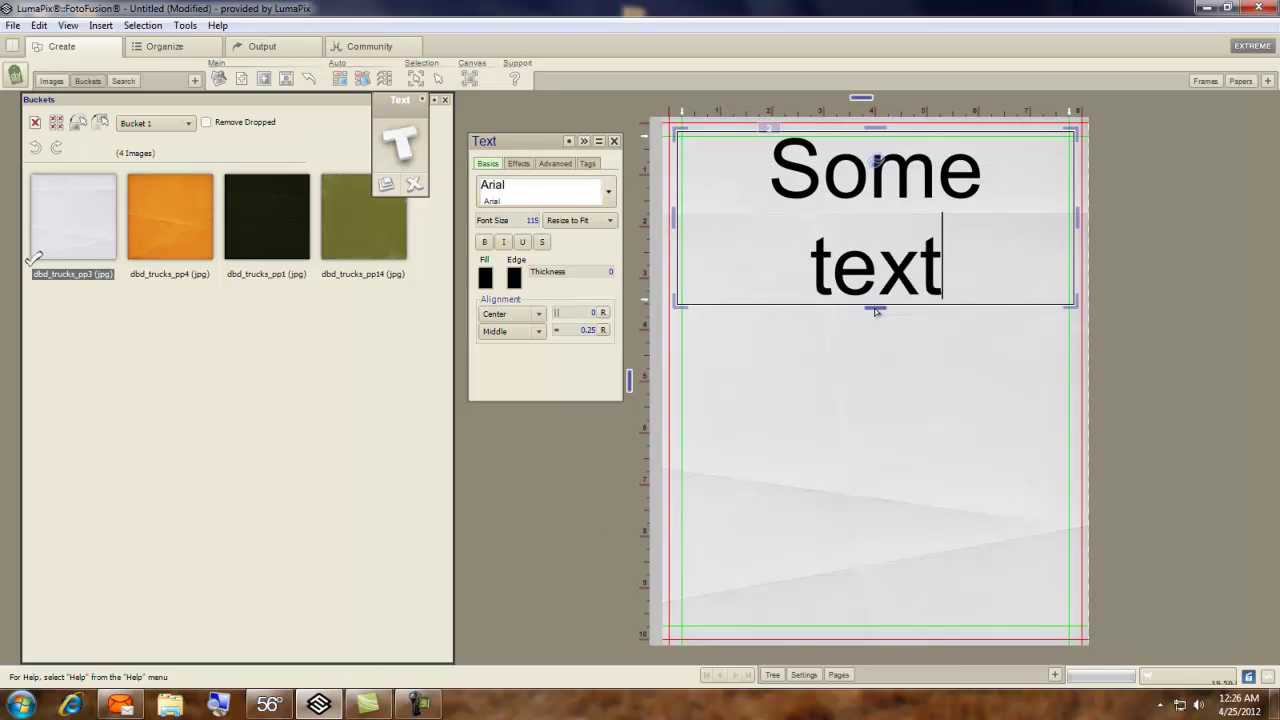
left_click_drag(877, 309, 877, 292)
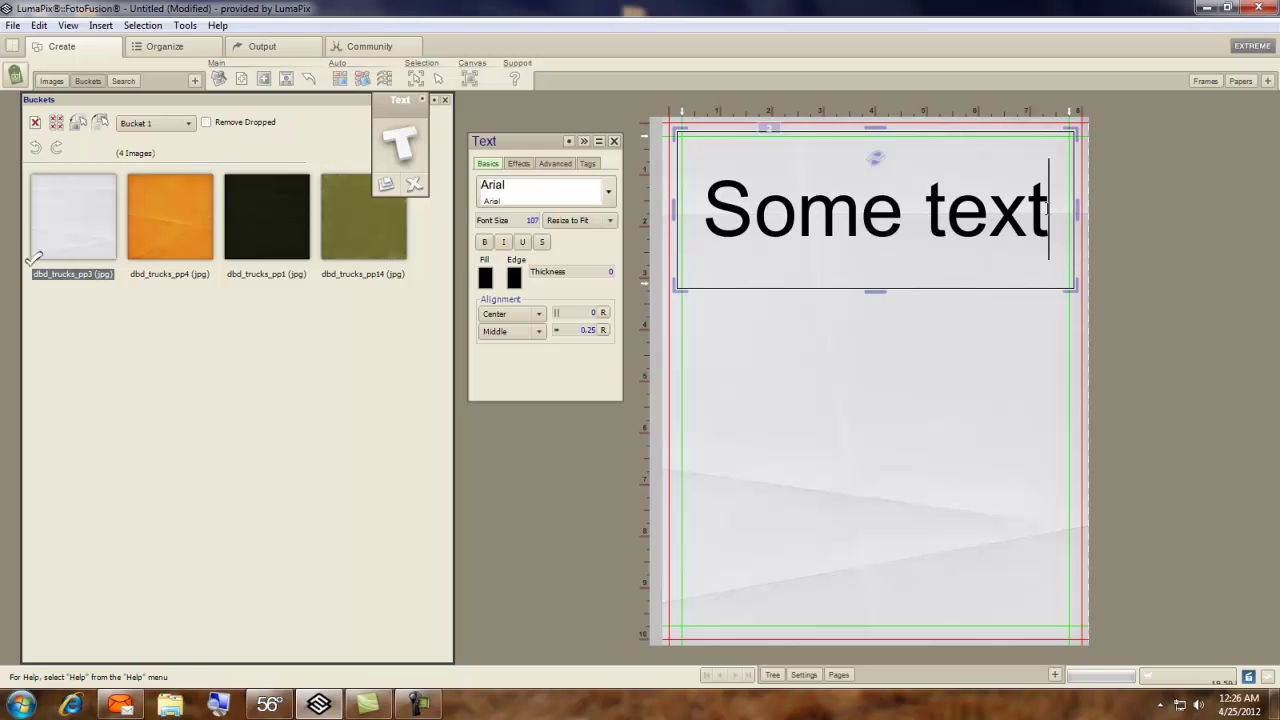
Change the font of "Some text" to Clarendon and leave text editing.
left_click_drag(1051, 205, 712, 216)
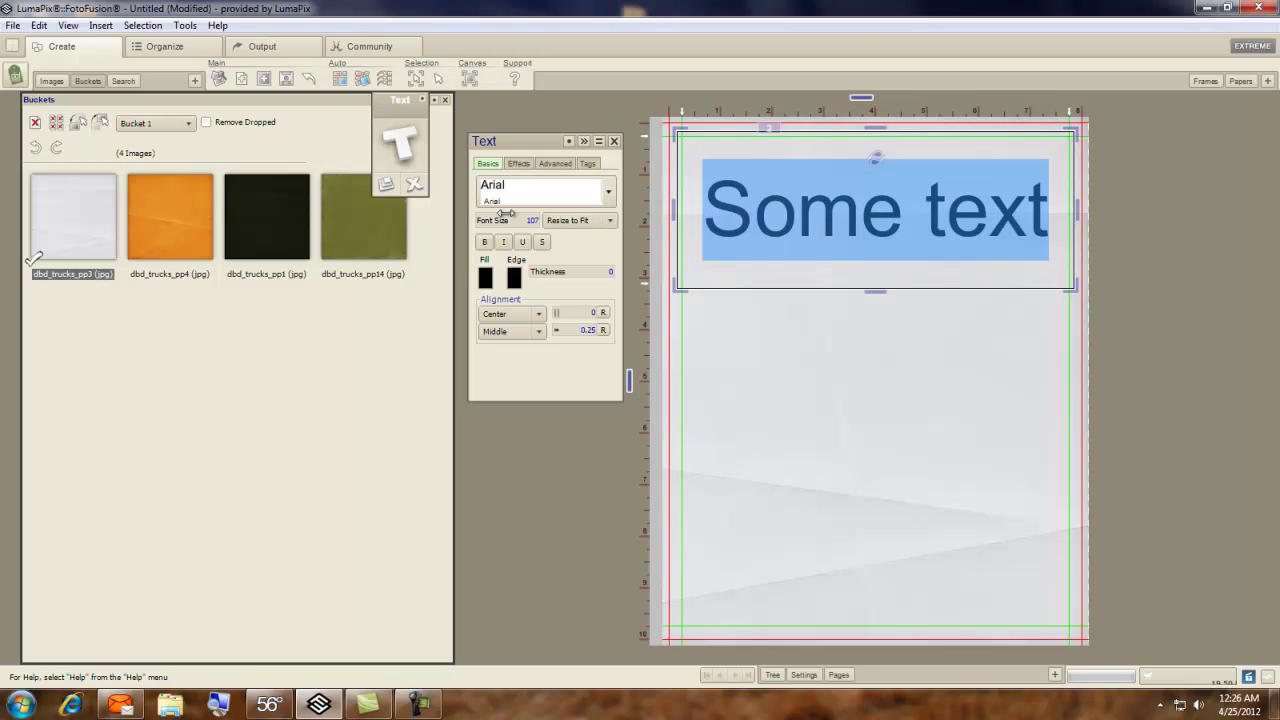
left_click(608, 191)
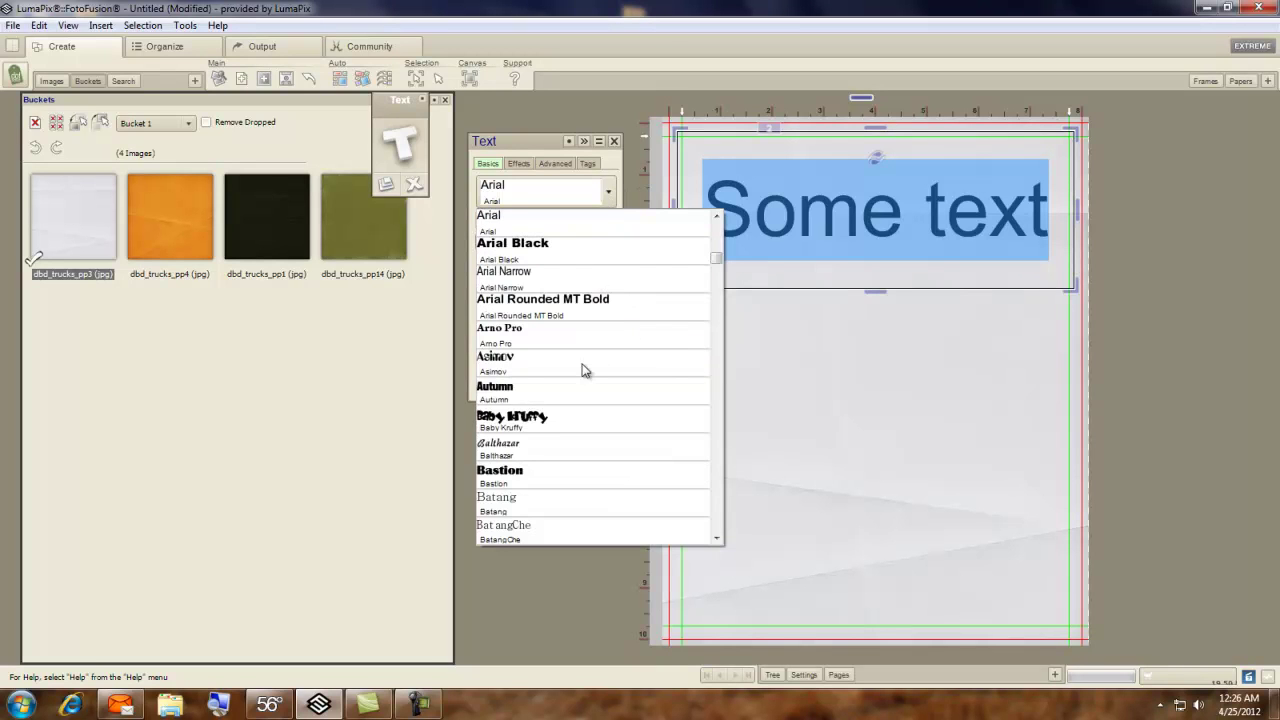
scroll(585, 370, "down", 7)
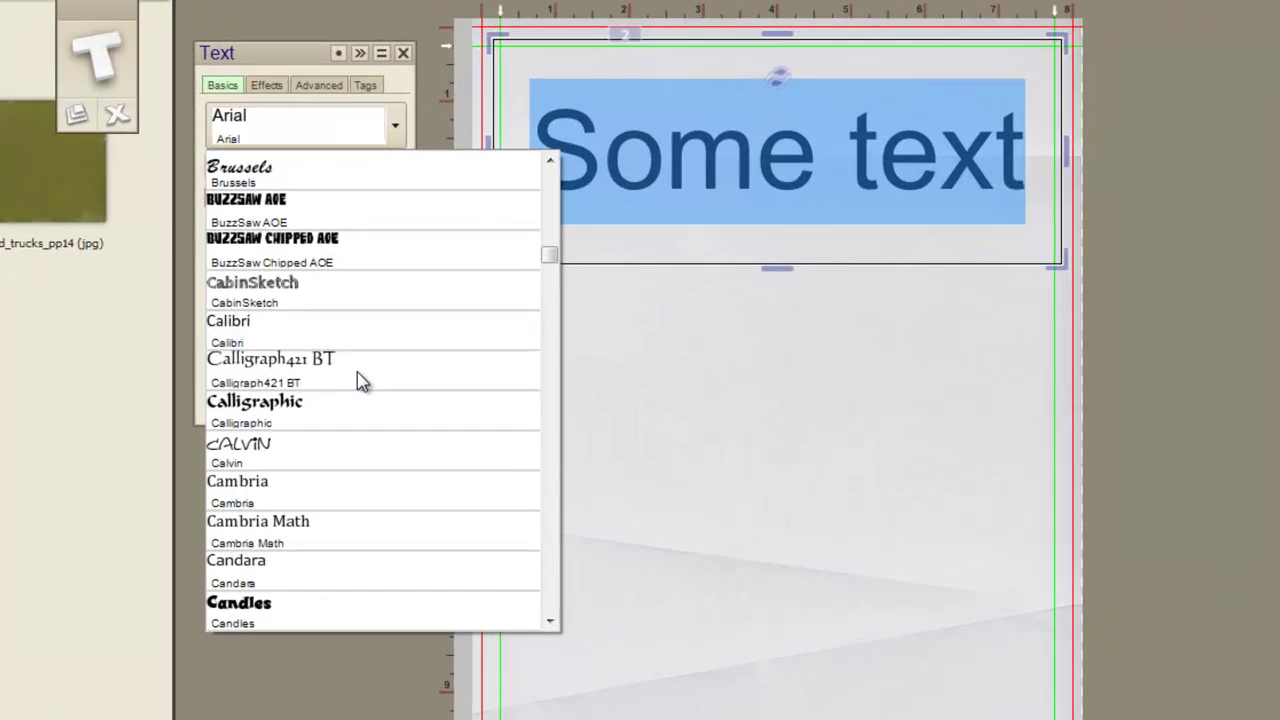
scroll(298, 385, "down", 4)
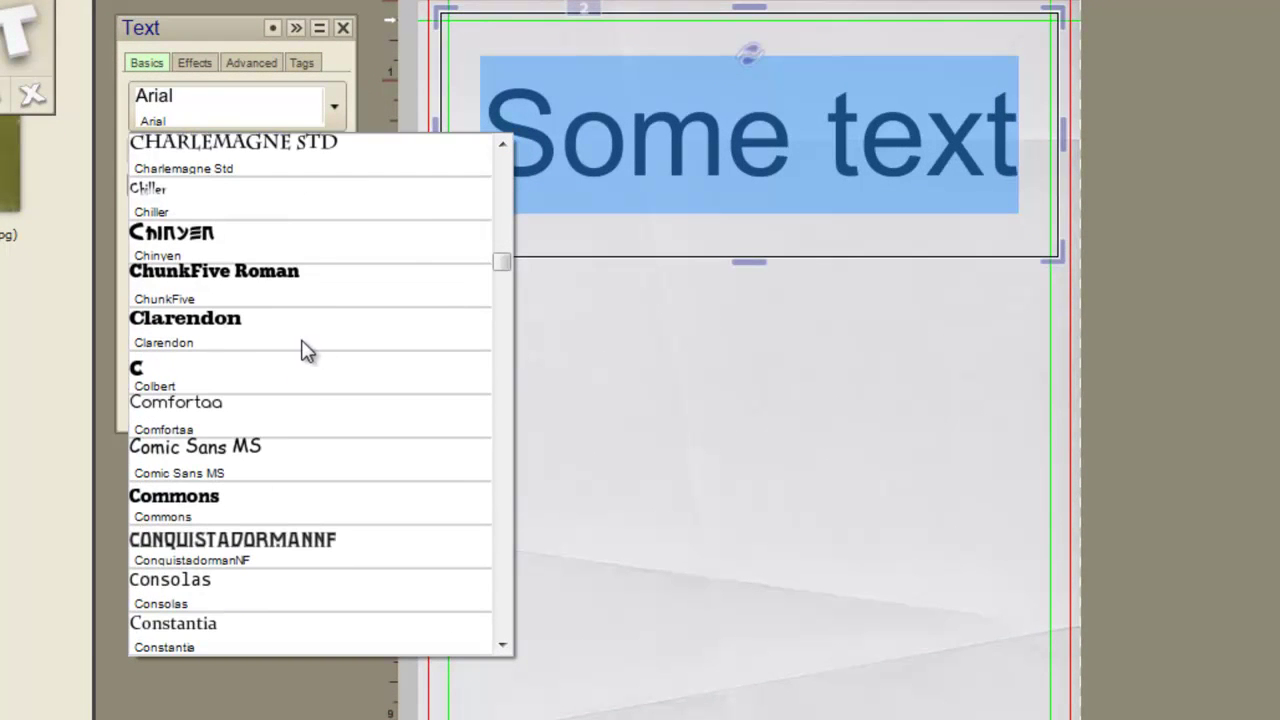
left_click(226, 330)
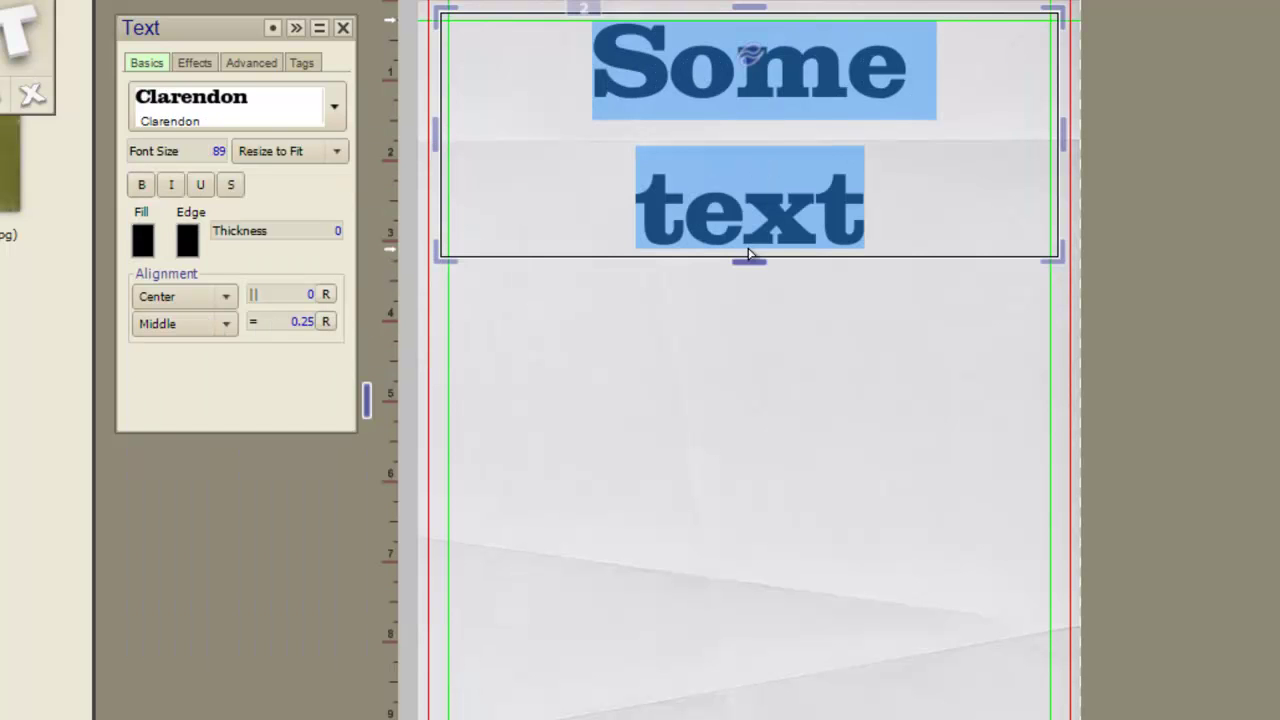
left_click(751, 289)
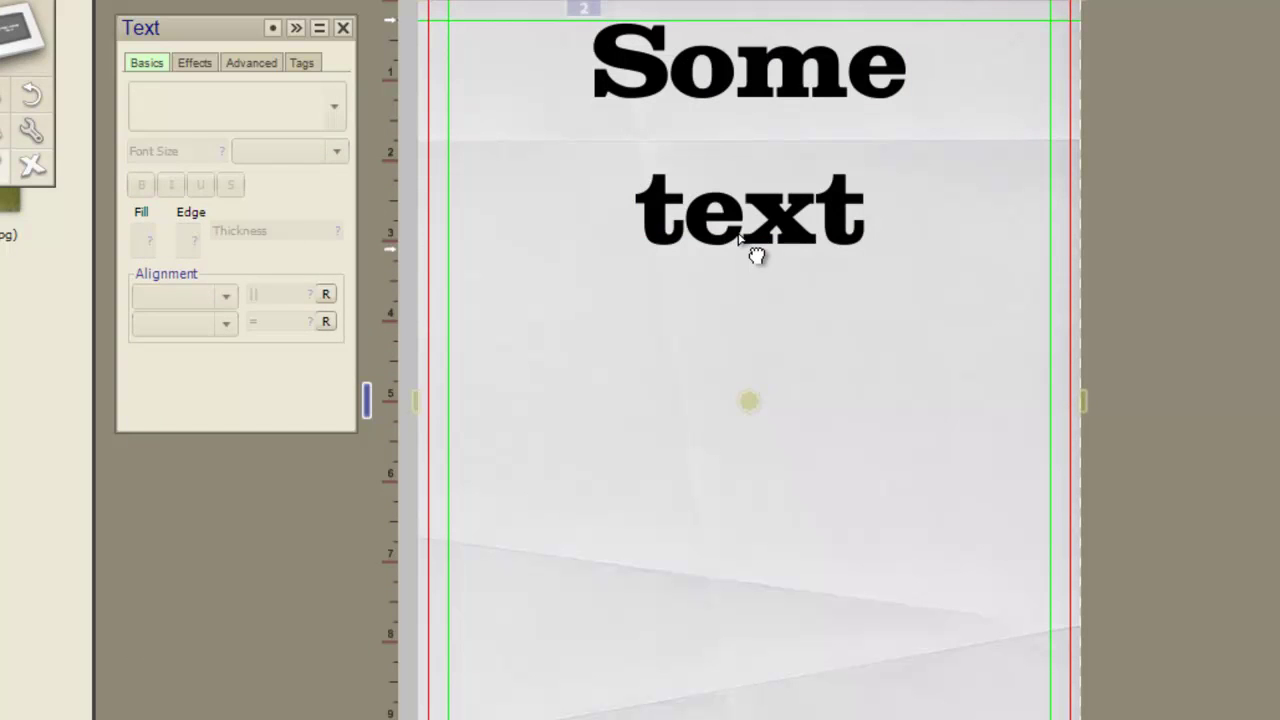
Fill only the letter "S" of "Some" with pink, RGB 243, 84, 203.
left_click(757, 251)
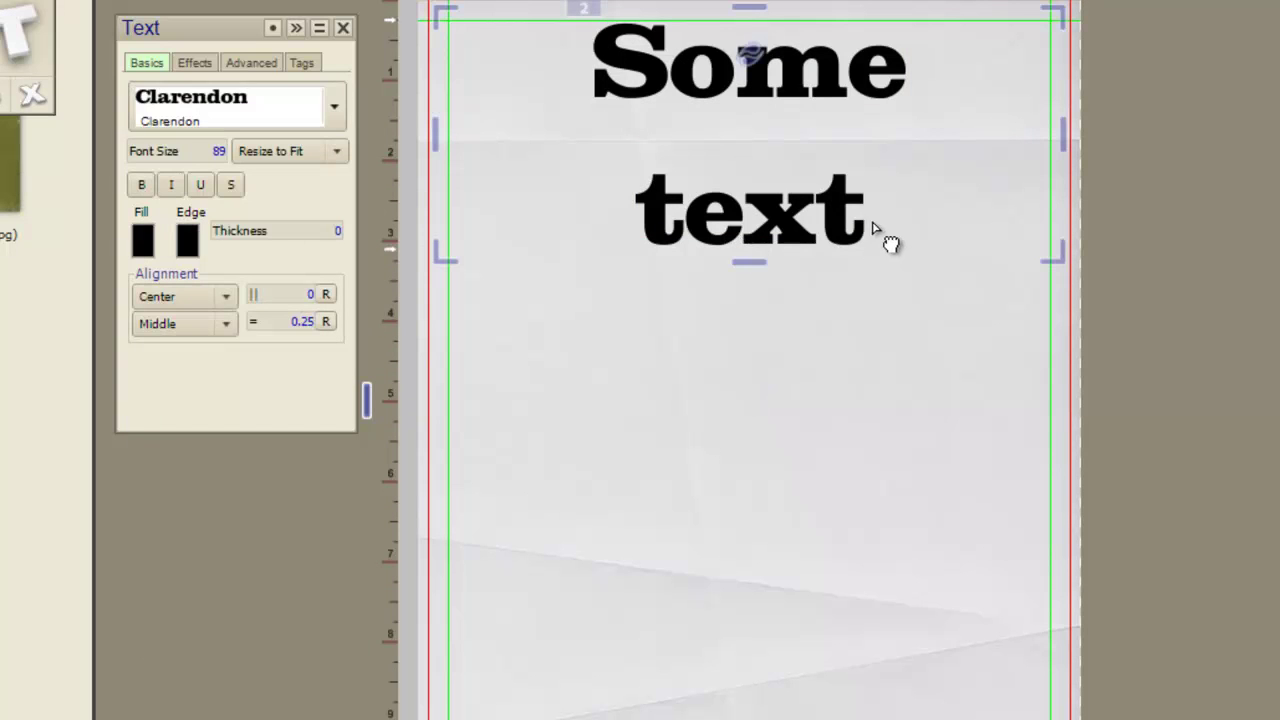
double_click(660, 92)
left_click(666, 87)
left_click_drag(666, 88, 611, 88)
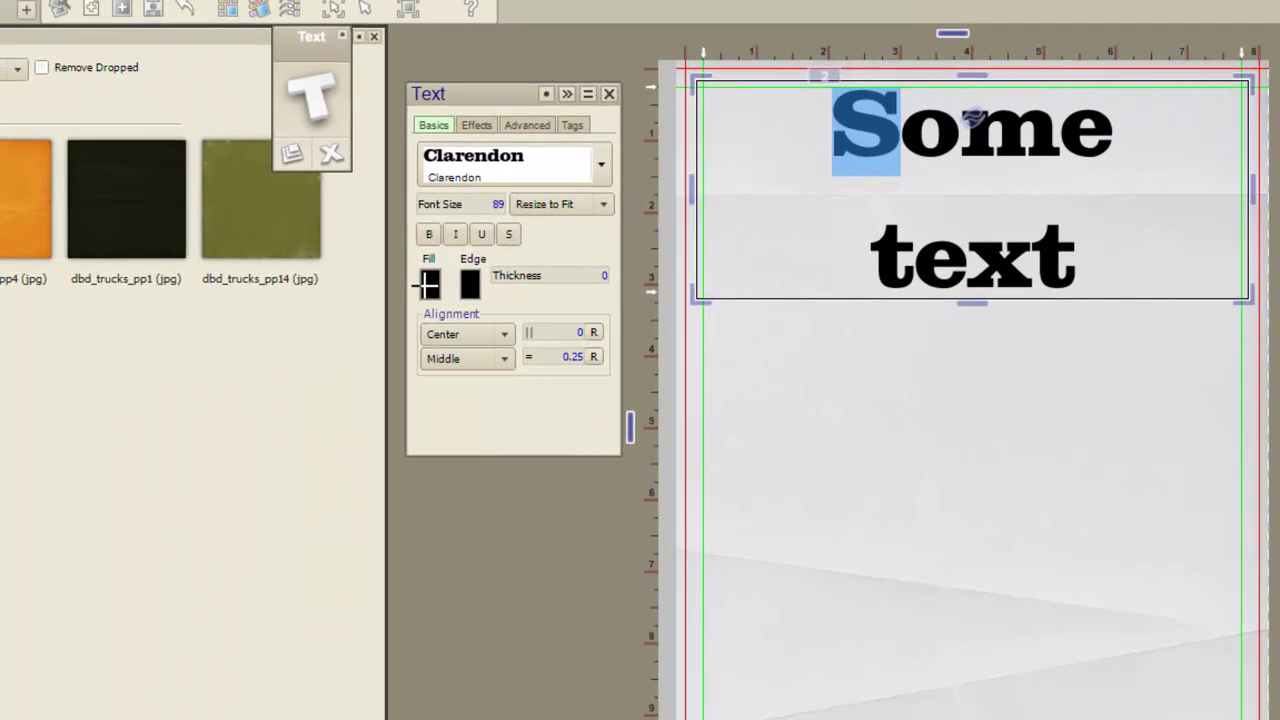
left_click(429, 285)
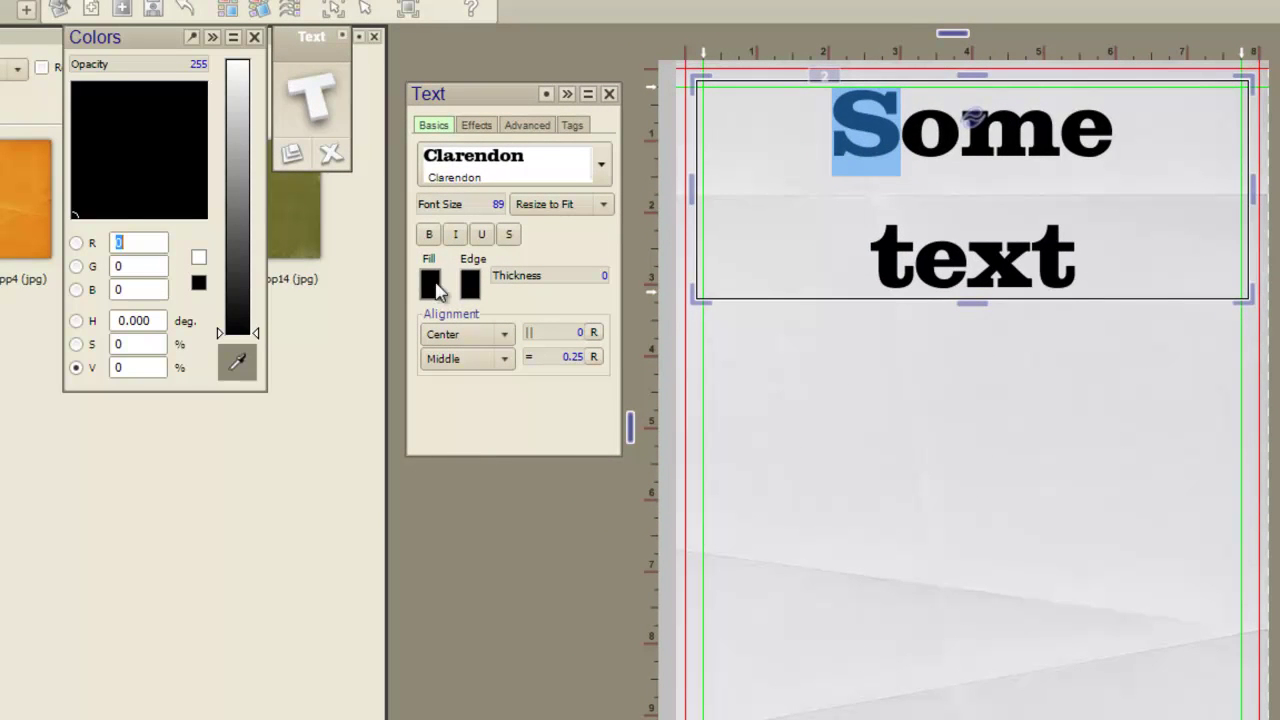
left_click(237, 75)
left_click(188, 128)
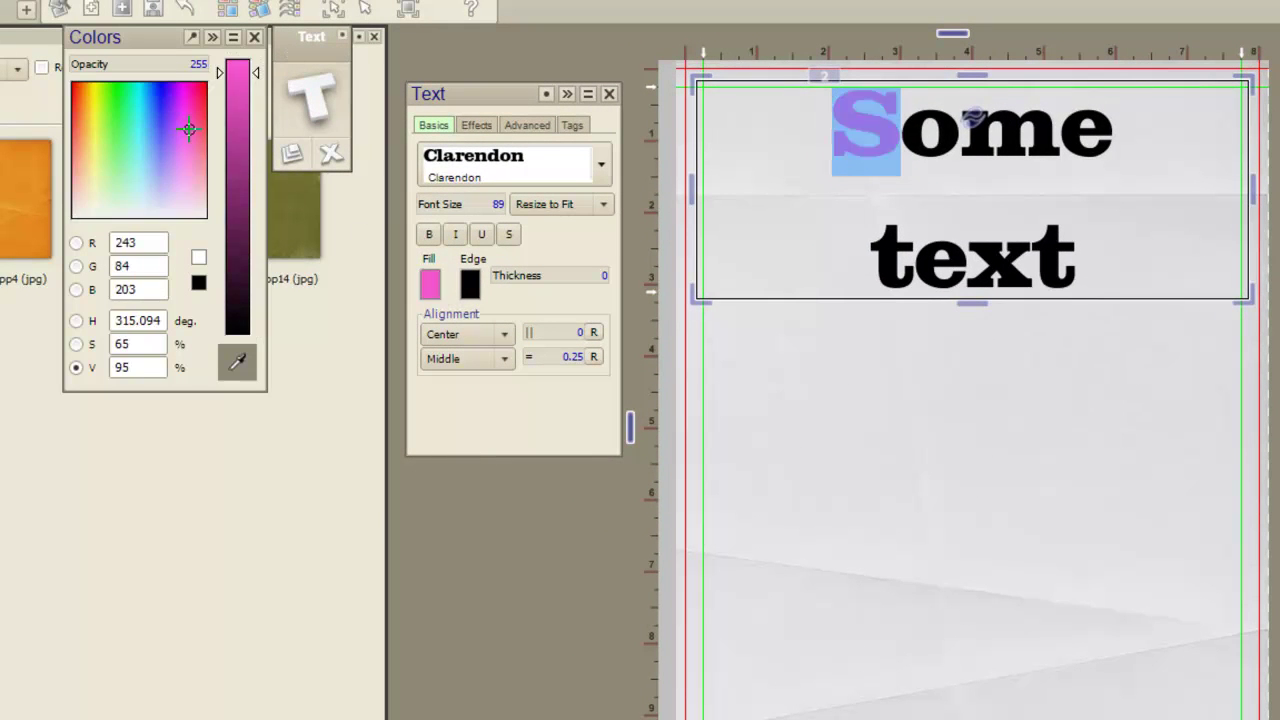
Fill only the letter "o" of "Some" with a light green.
left_click_drag(902, 165, 938, 167)
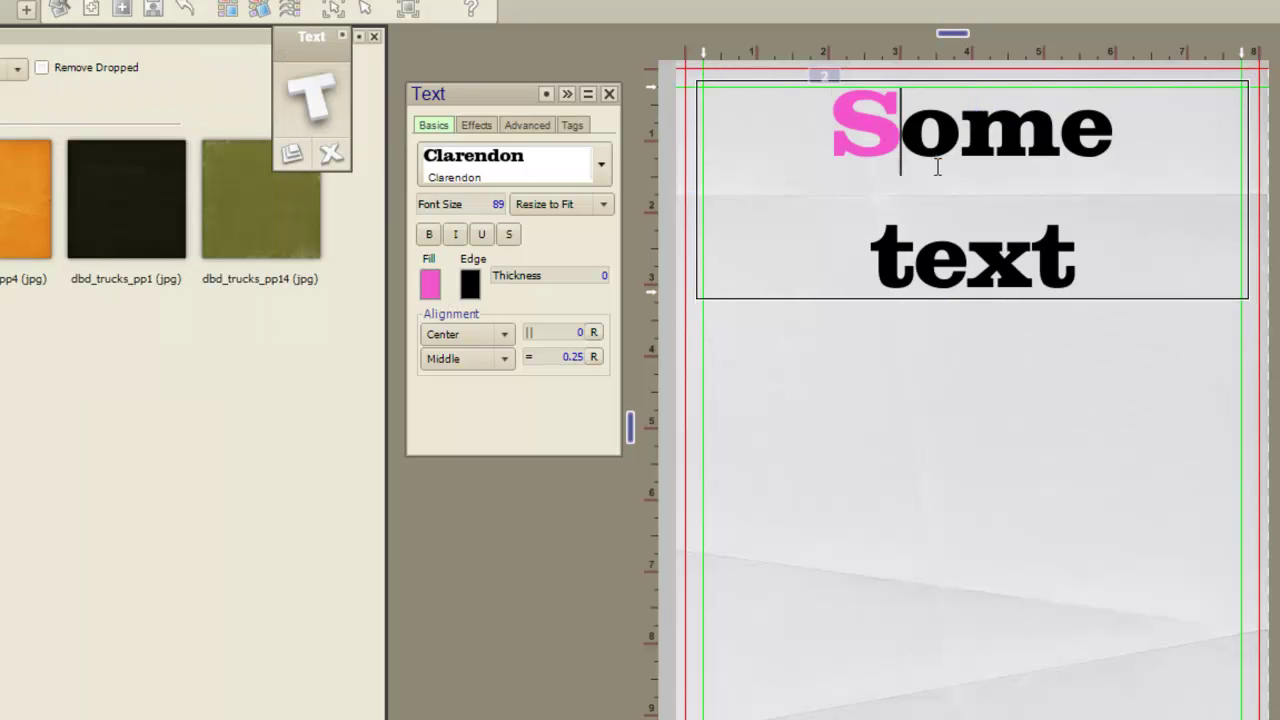
left_click(430, 283)
left_click(240, 105)
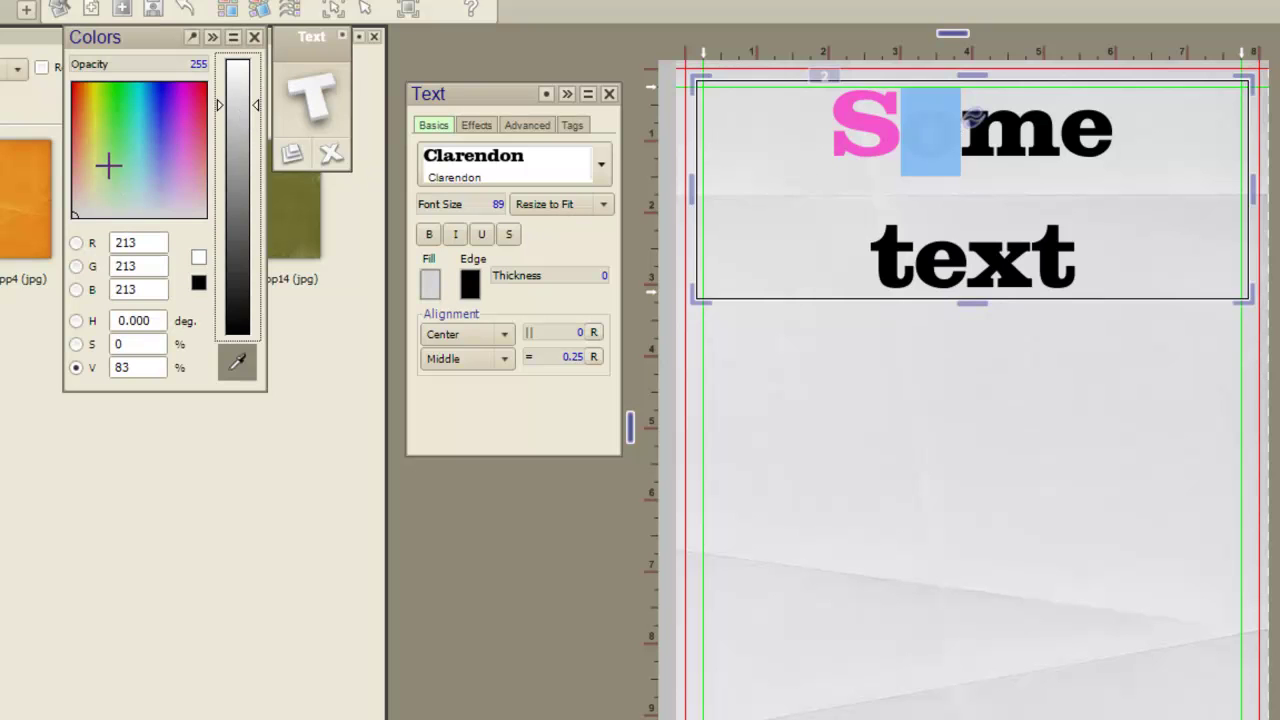
left_click(119, 141)
Fill only the letter "m" of "Some" with blue.
left_click(1011, 144)
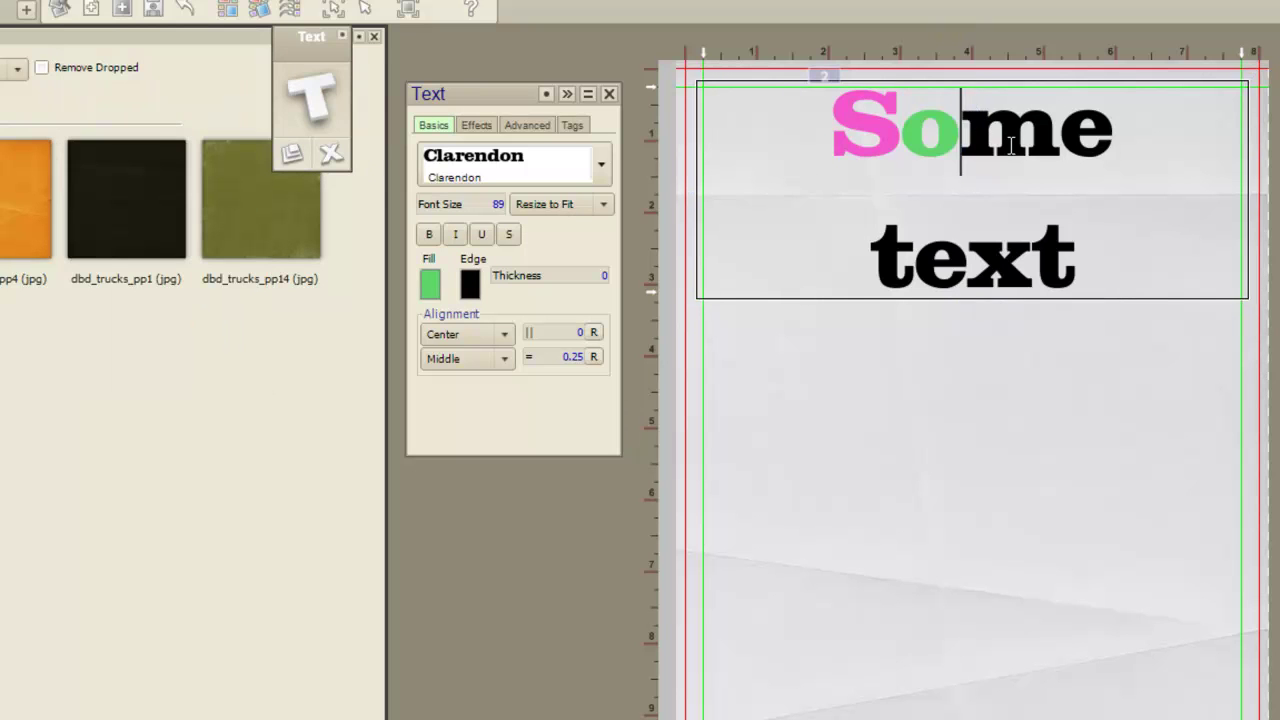
left_click_drag(1066, 143, 958, 145)
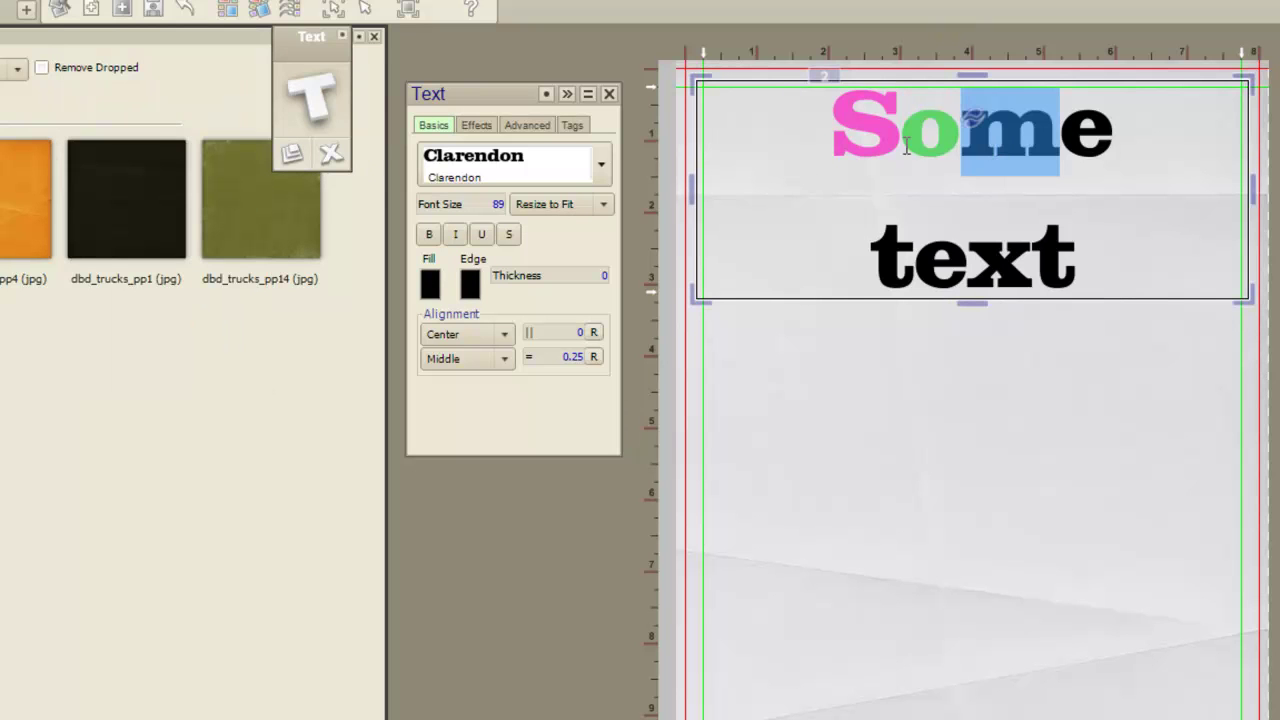
left_click(430, 284)
left_click(244, 106)
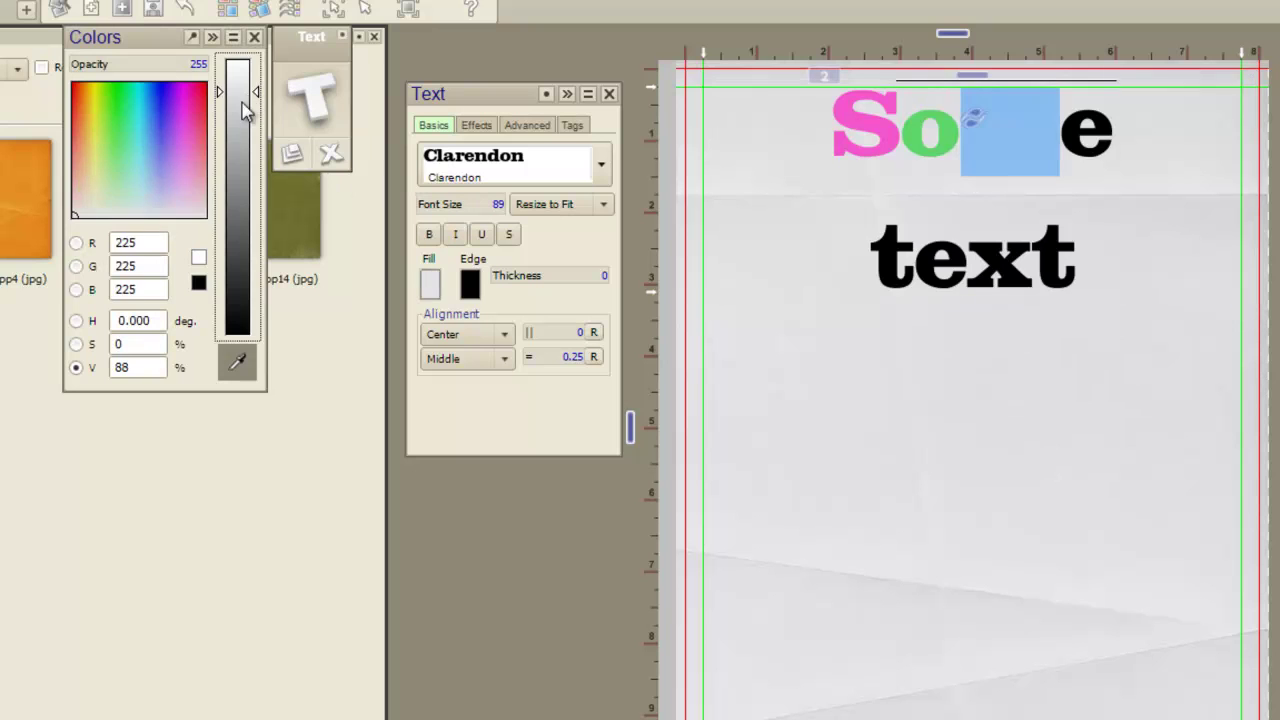
left_click(155, 123)
Fill only the letter "e" of "Some" with light yellow at 95% brightness.
left_click_drag(1131, 141, 1060, 145)
left_click(430, 284)
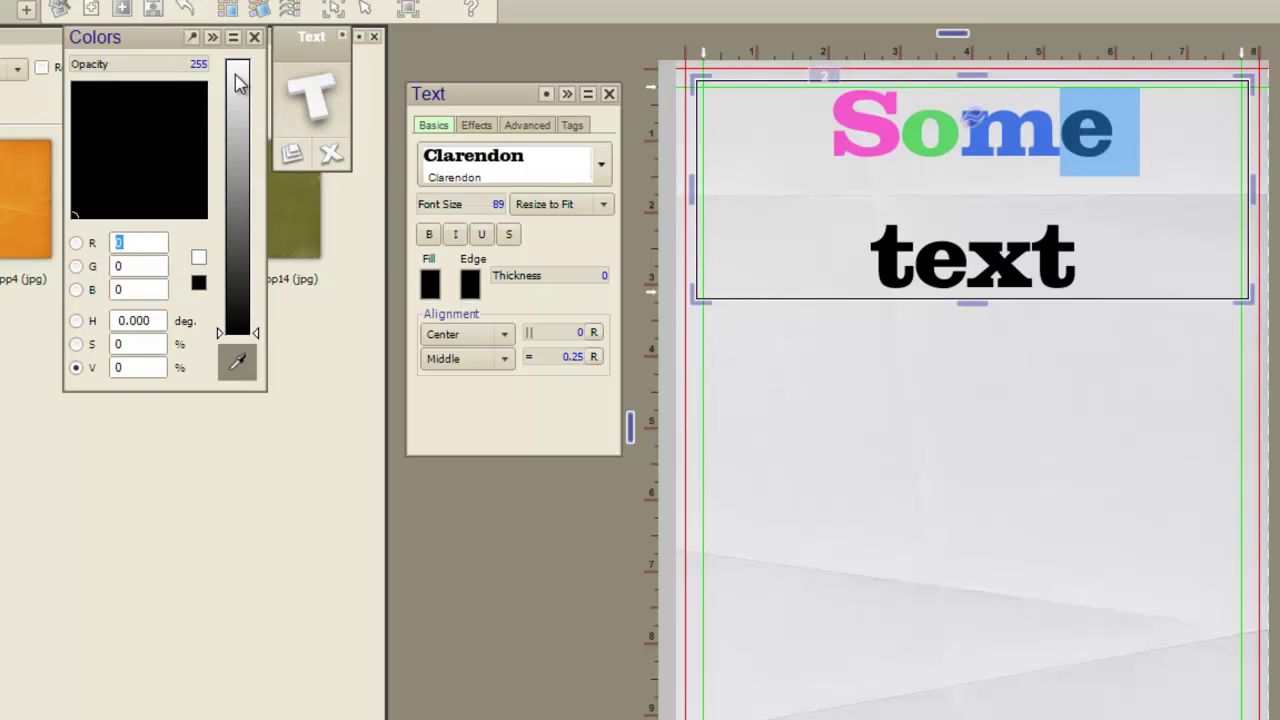
left_click(240, 78)
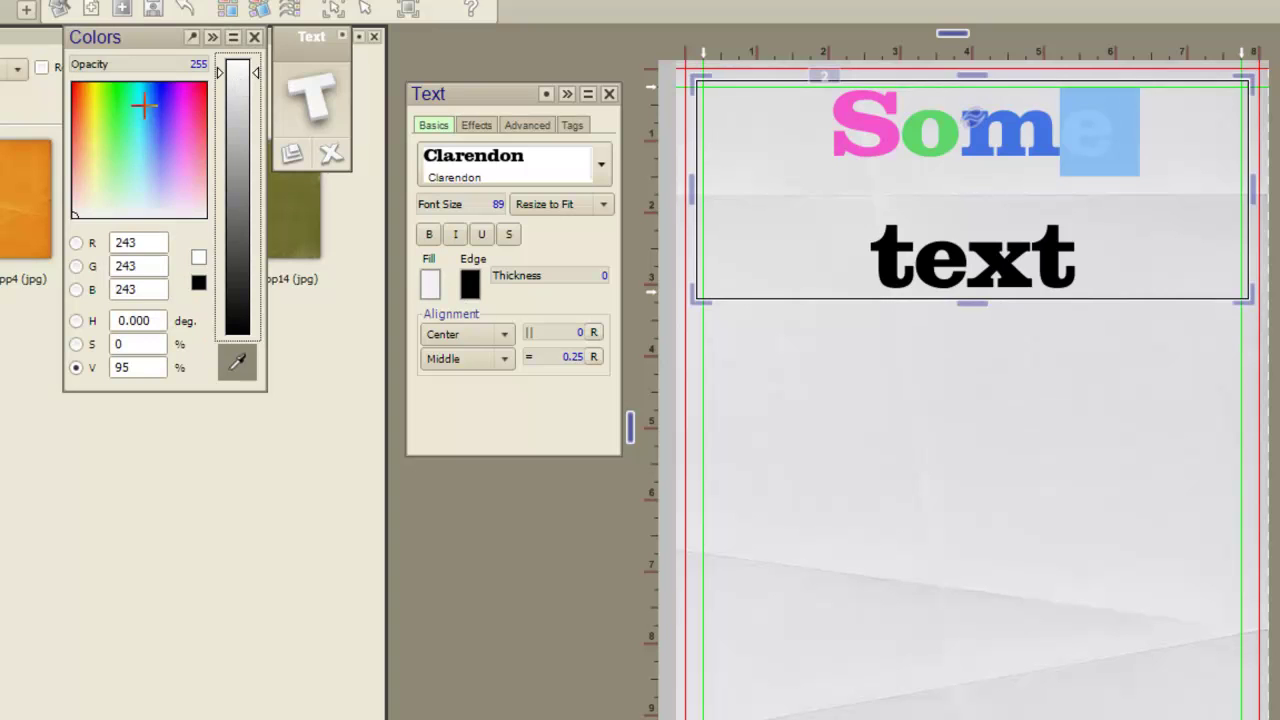
left_click(95, 146)
left_click(1160, 116)
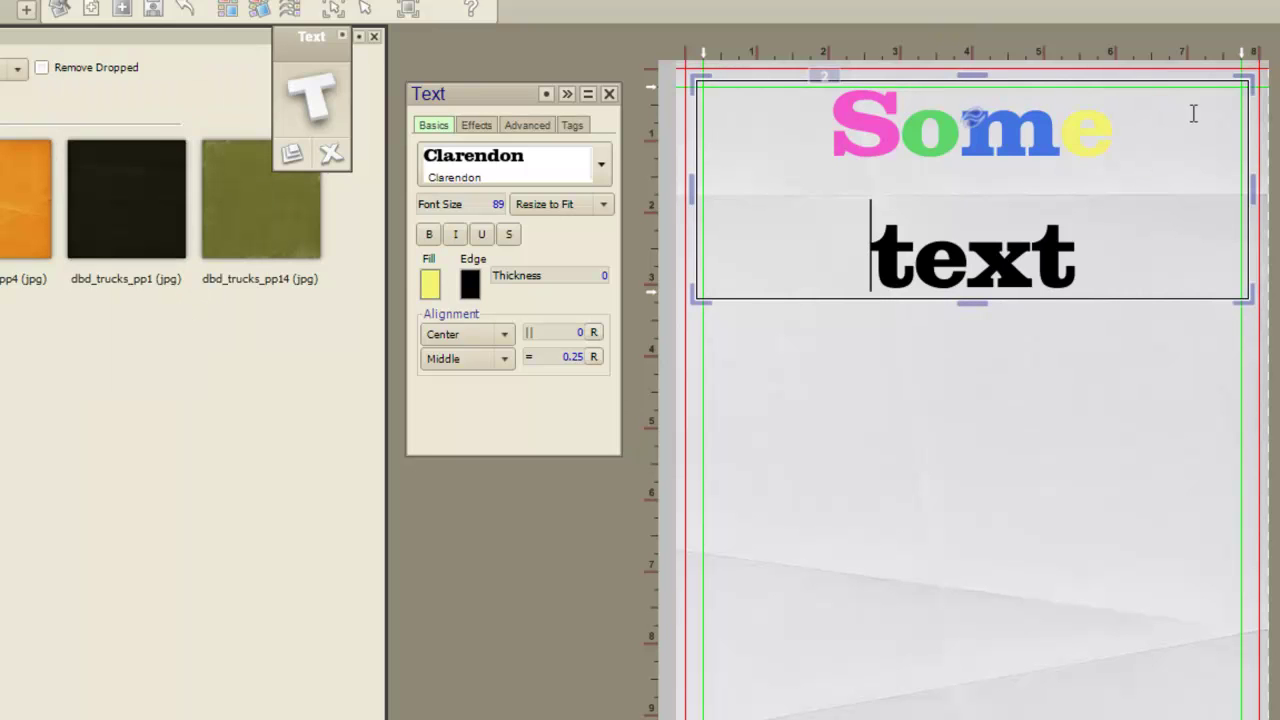
Give the whole word "Some" a thin black edge by raising its edge thickness.
left_click_drag(1121, 137, 817, 141)
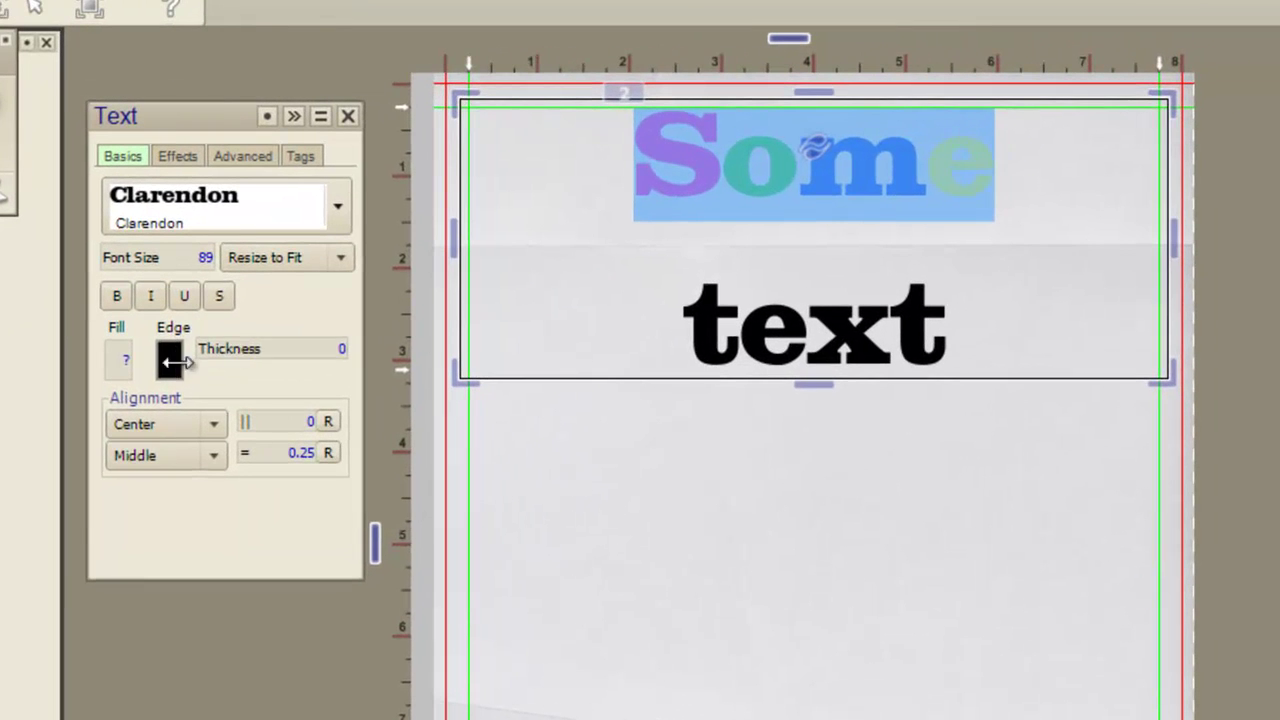
left_click_drag(228, 348, 263, 340)
left_click(700, 349)
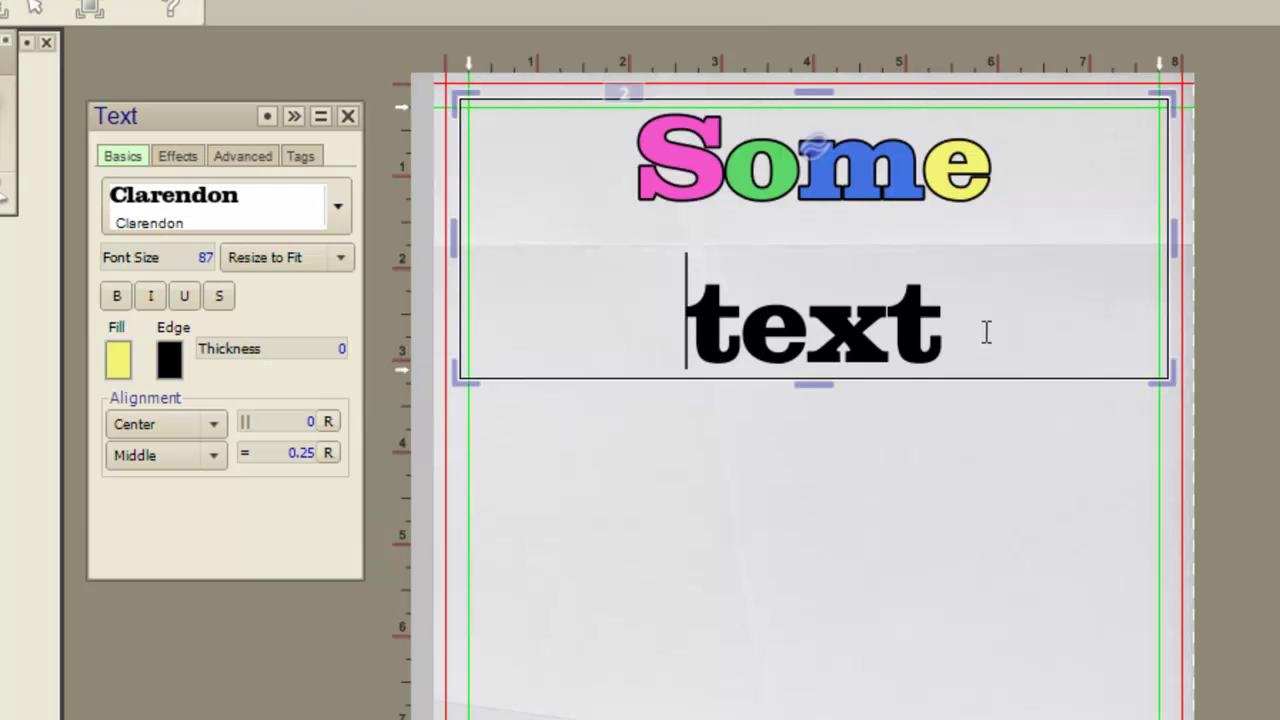
Give the word "text" a white edge with a thickness of 2.293.
left_click_drag(986, 331, 666, 340)
left_click_drag(230, 348, 251, 346)
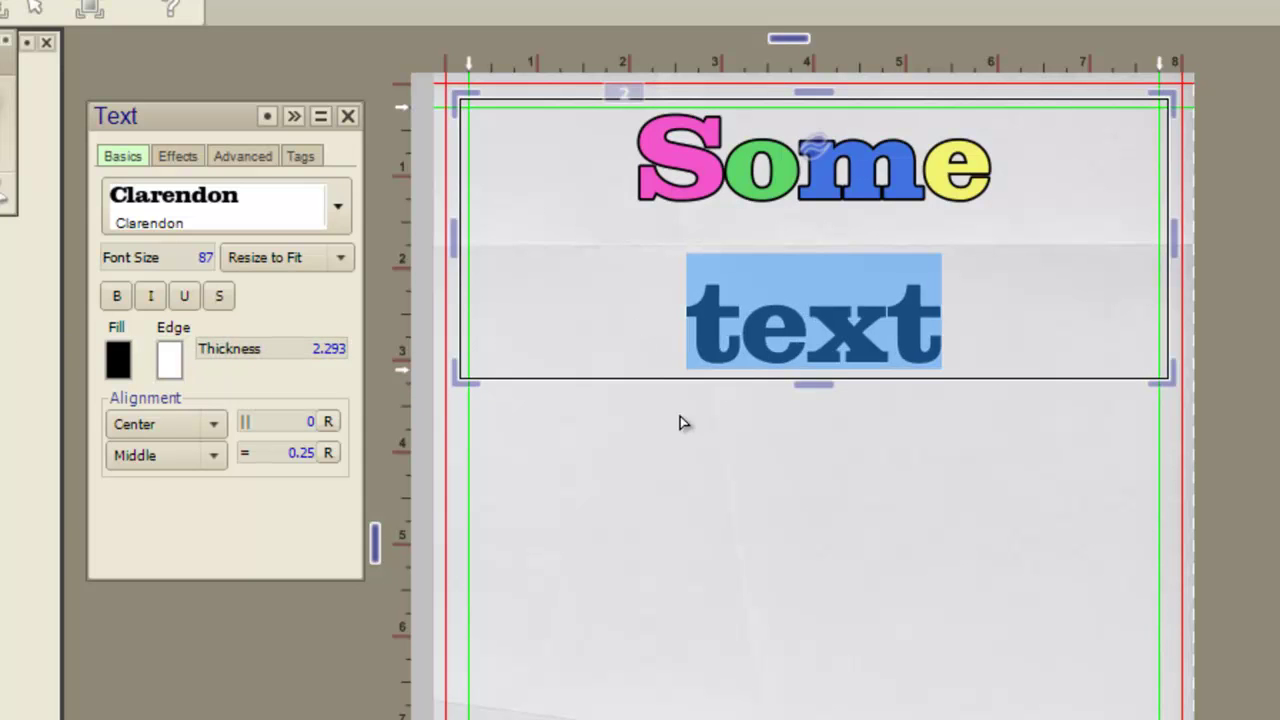
left_click(690, 430)
Check the white edge up close and increase the edge thickness of the word "text" to 3.207.
scroll(744, 353, "up", 3)
scroll(760, 420, "up", 1)
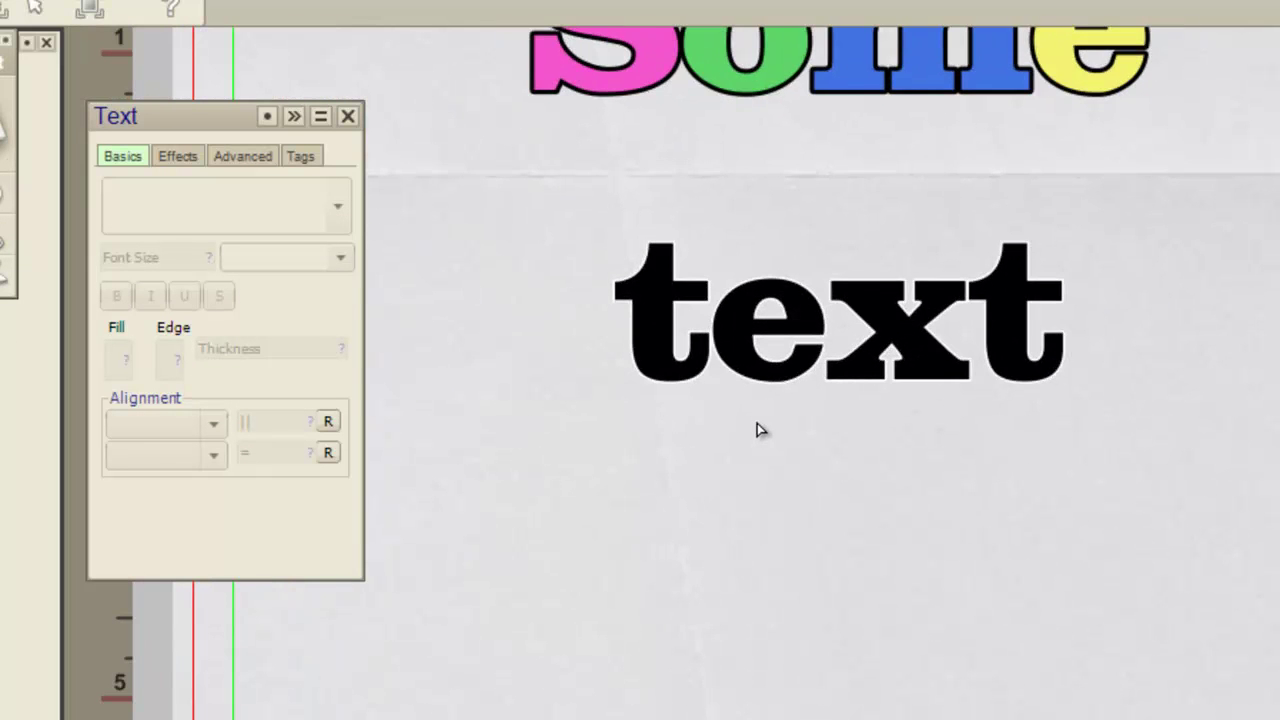
scroll(760, 430, "down", 2)
left_click(737, 408)
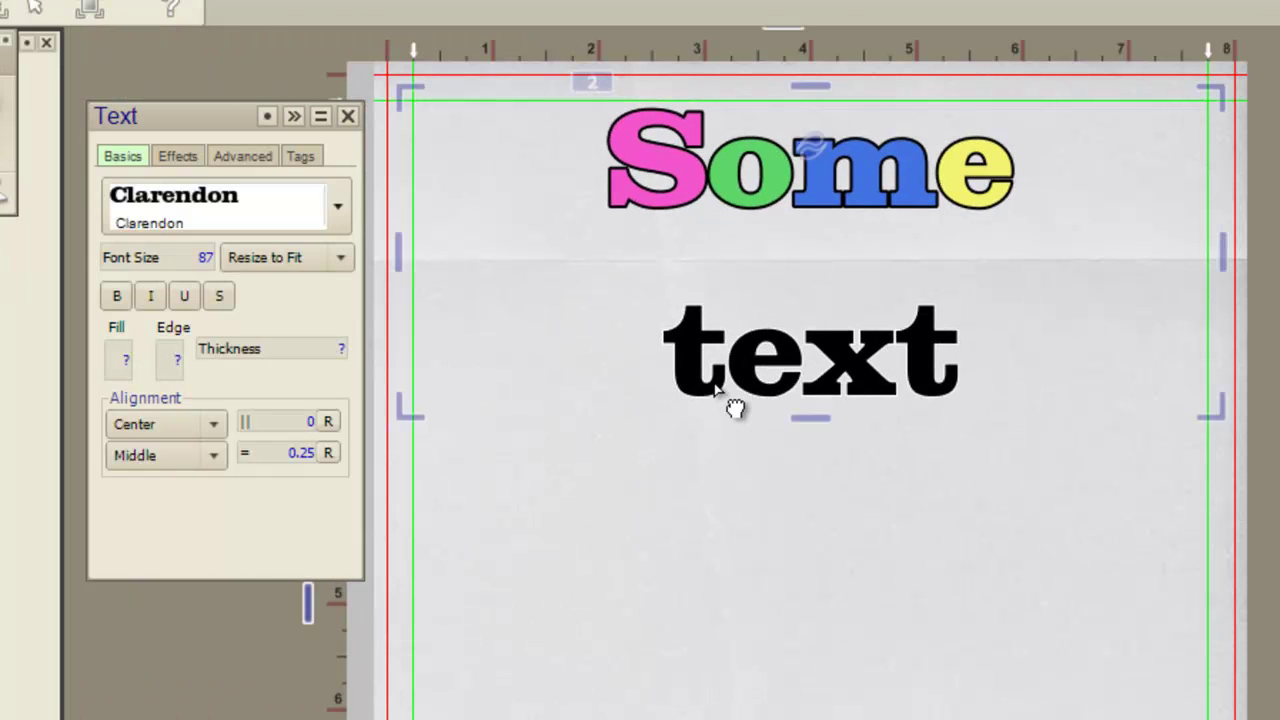
double_click(958, 362)
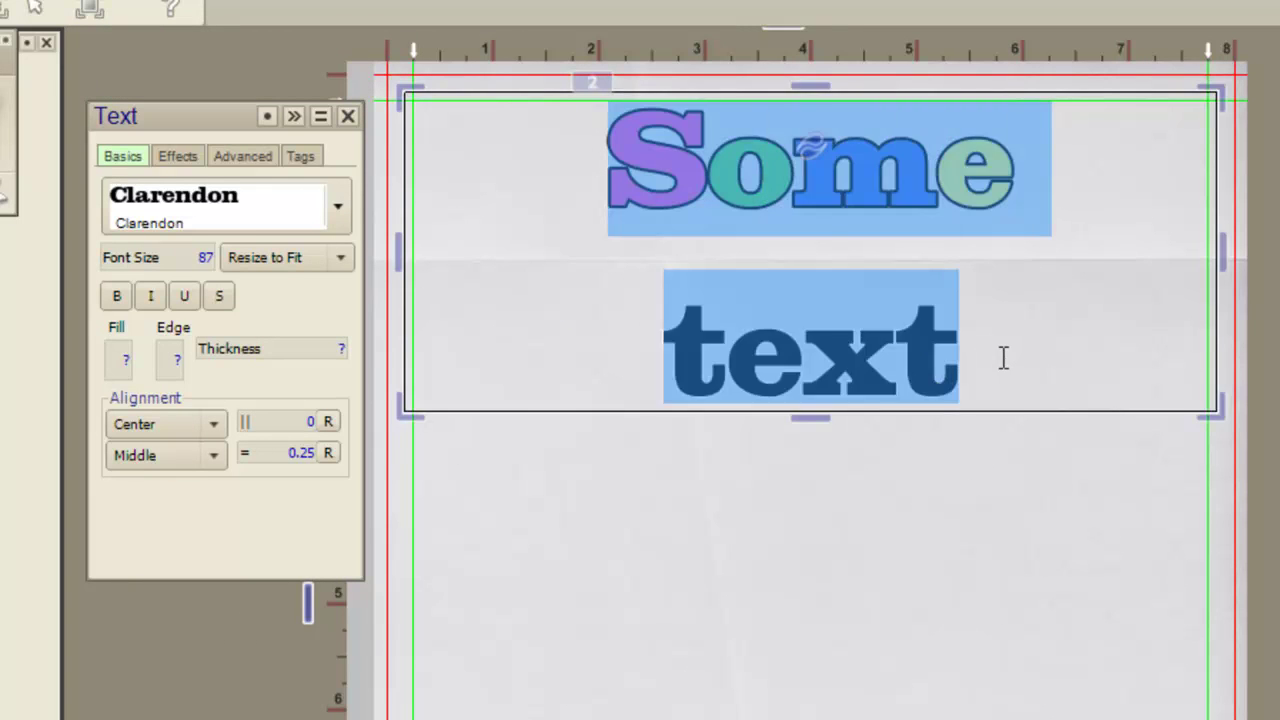
double_click(1004, 358)
left_click_drag(1004, 358, 578, 371)
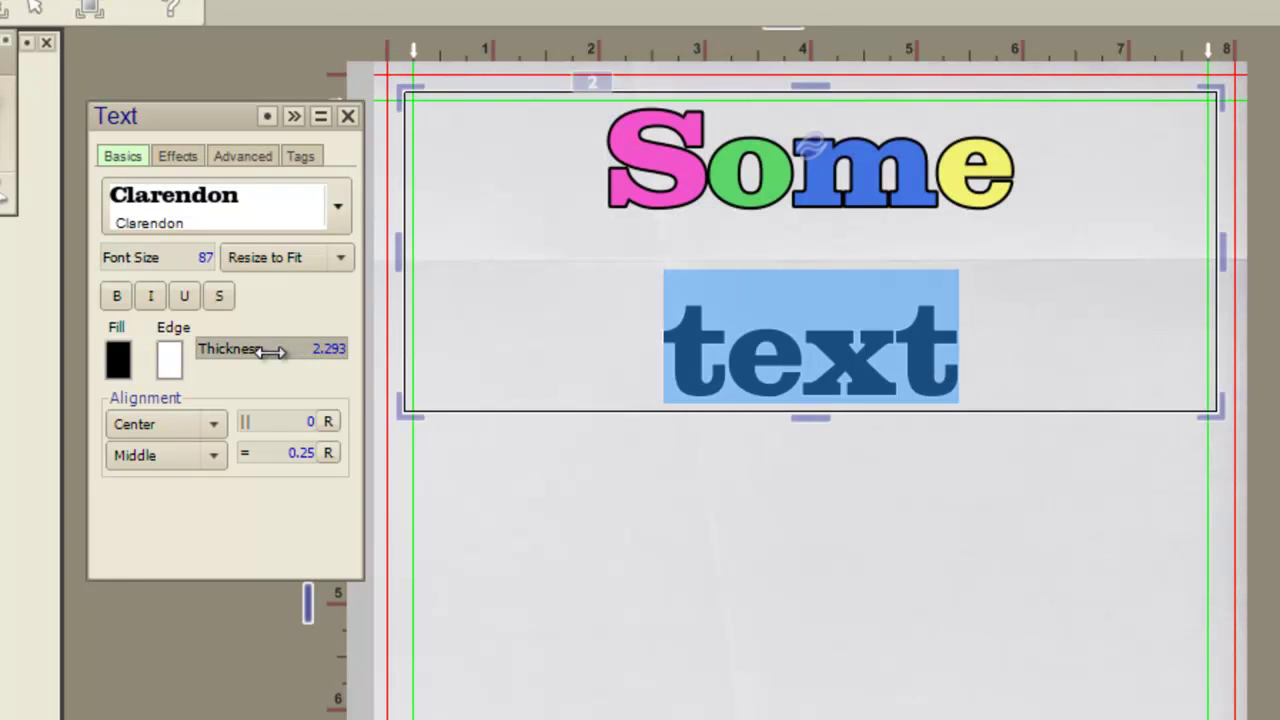
left_click_drag(272, 350, 274, 366)
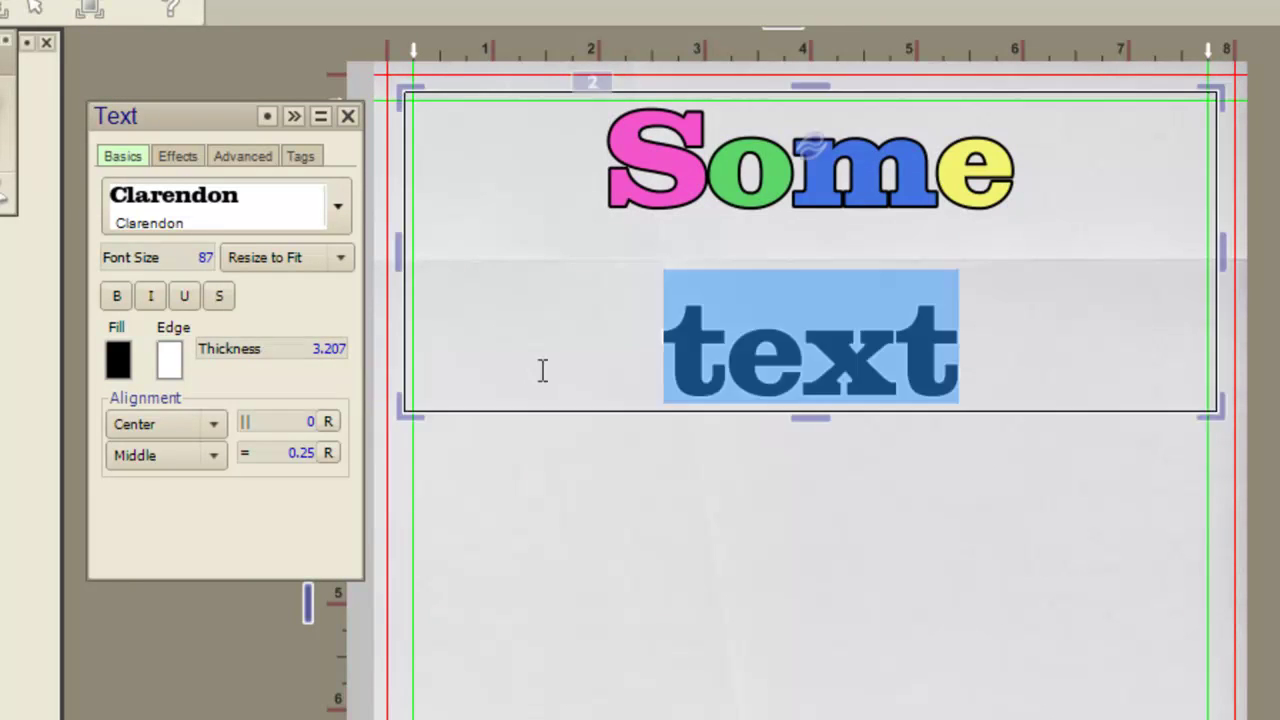
left_click(684, 446)
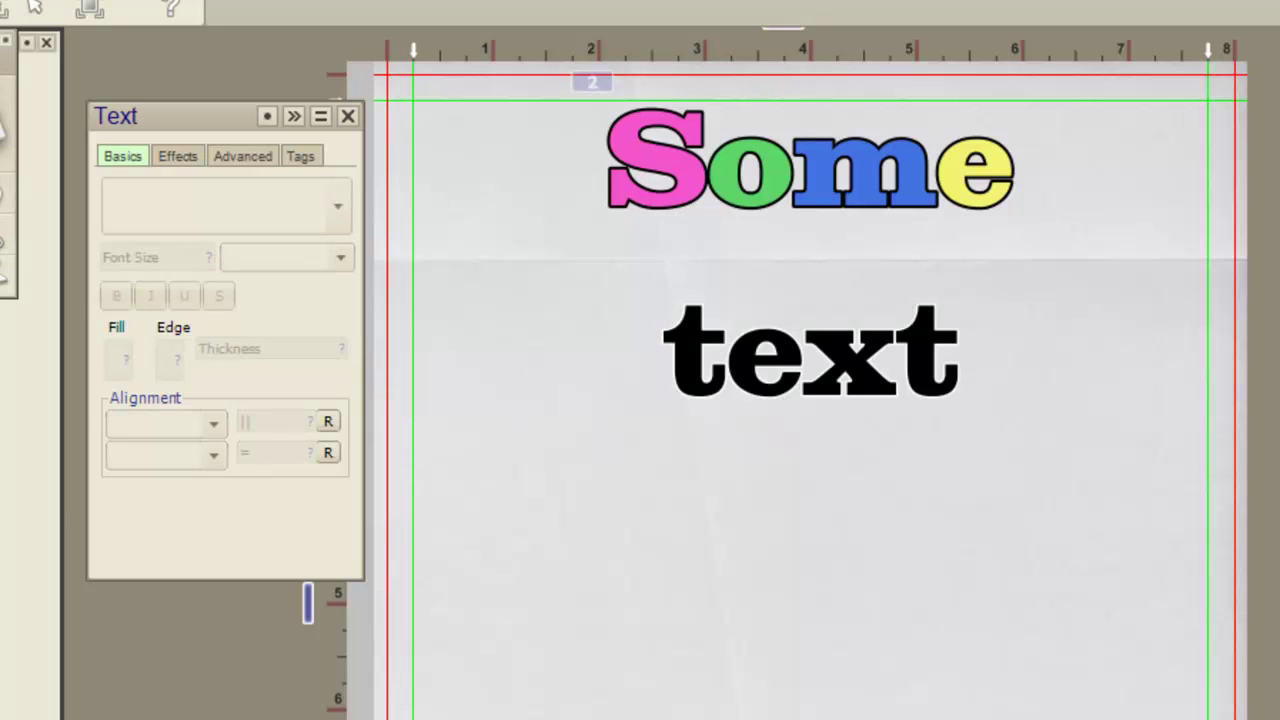
Swap the small olive-green image with the page background and delete the remaining small framed image.
left_click(597, 616)
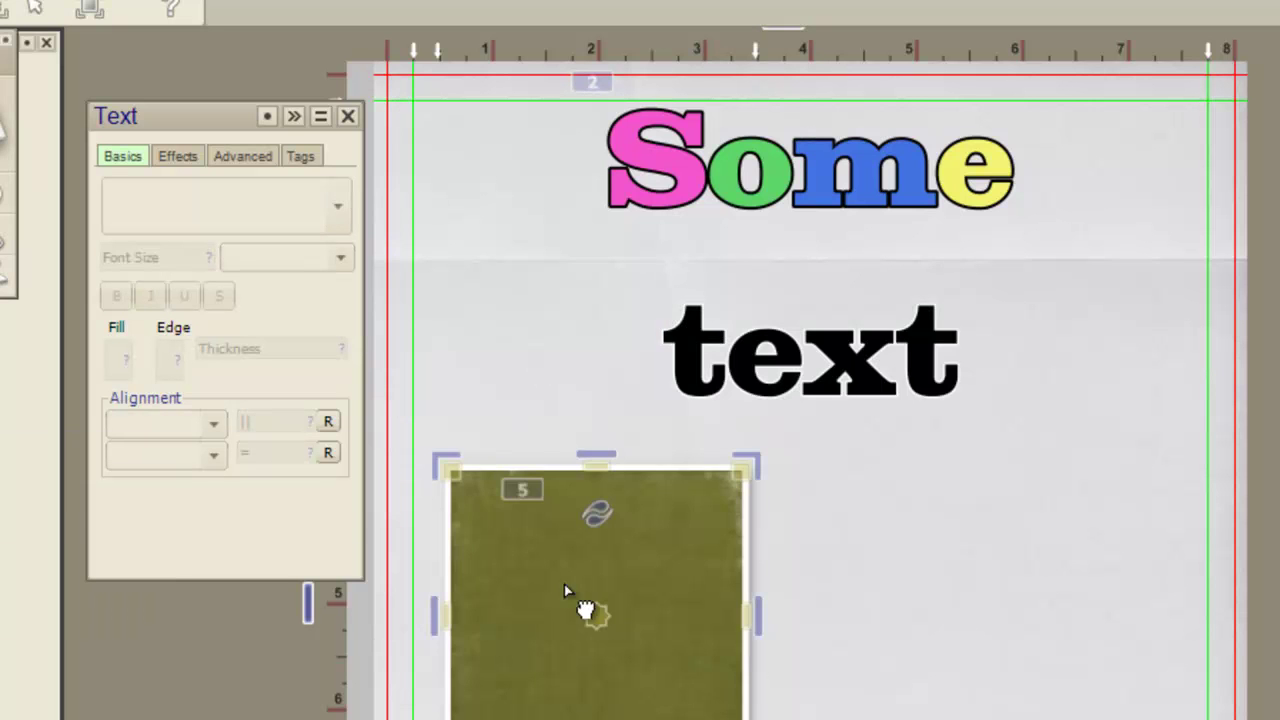
right_click(560, 624)
mouse_move(652, 678)
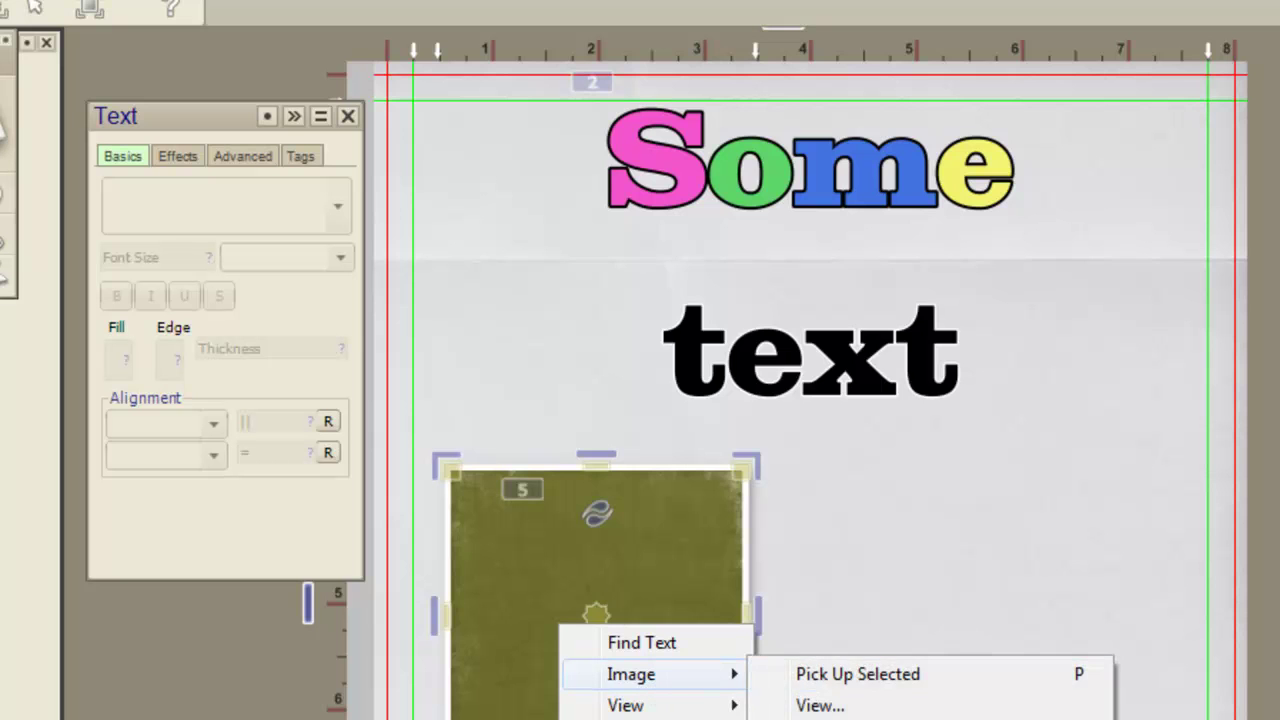
left_click(860, 716)
left_click(600, 592)
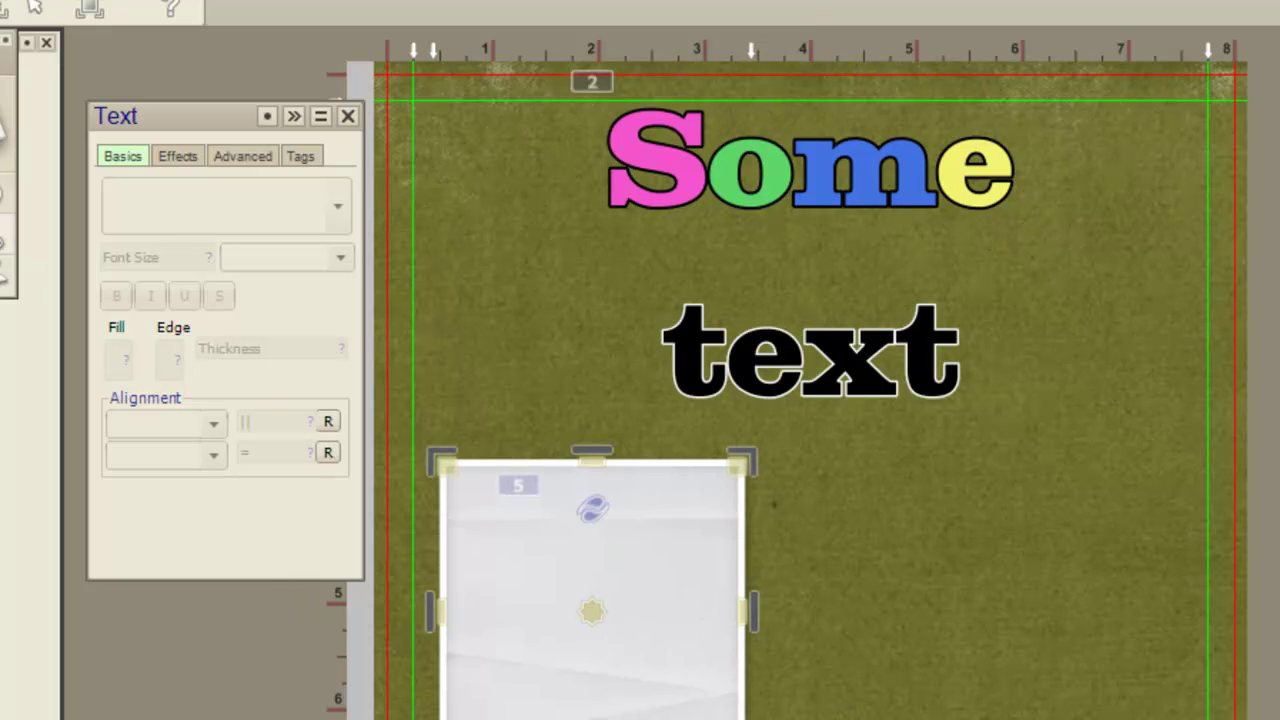
key("Delete")
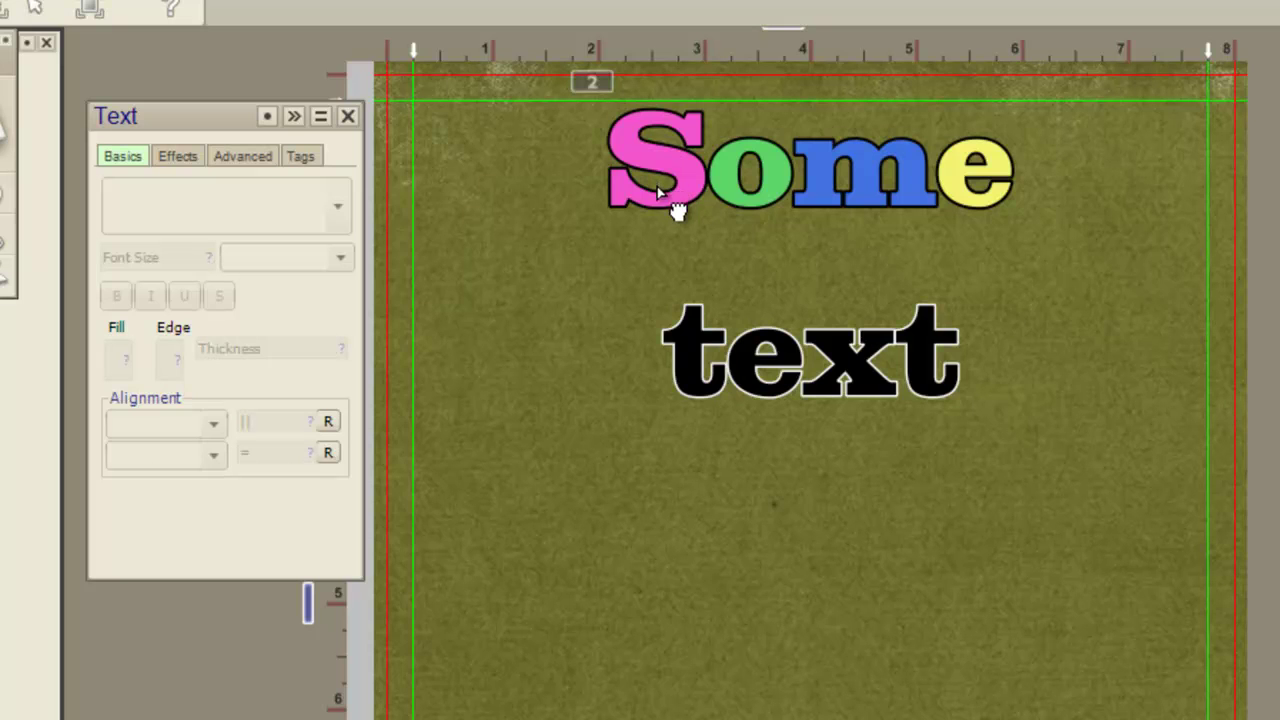
Move the text block slightly lower and further left on the page.
left_click_drag(676, 200, 589, 230)
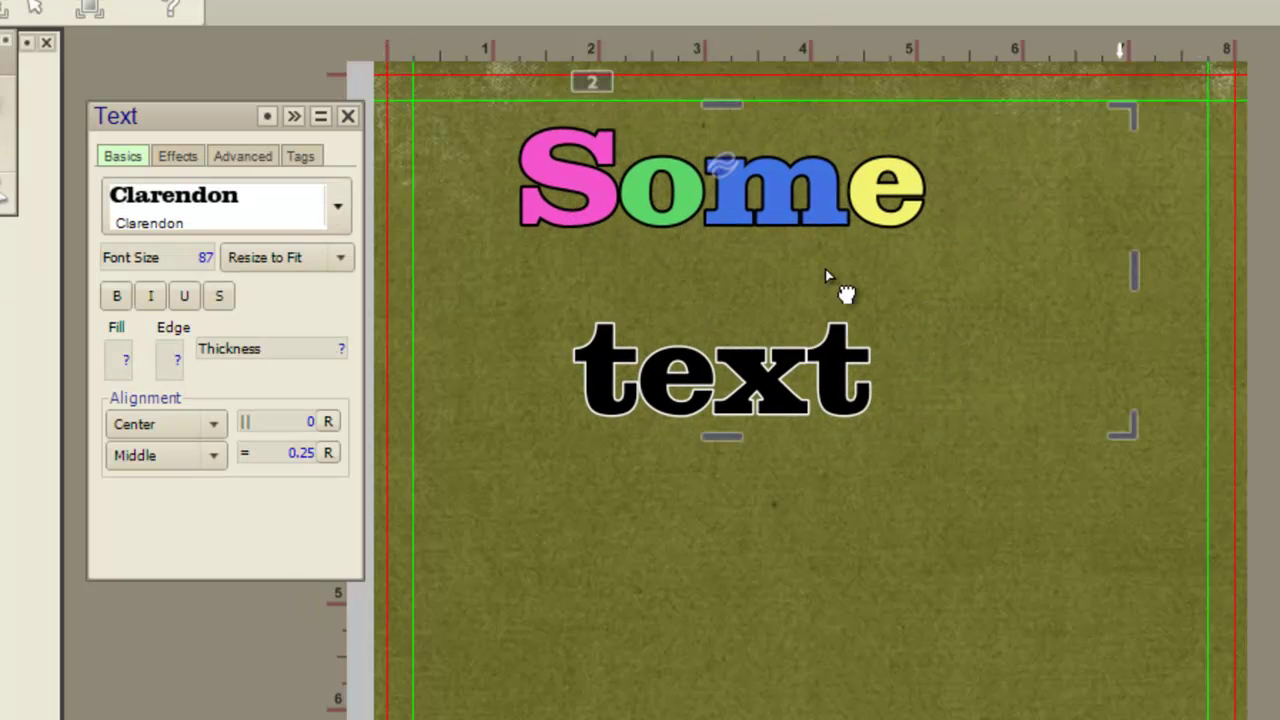
left_click_drag(667, 226, 718, 256)
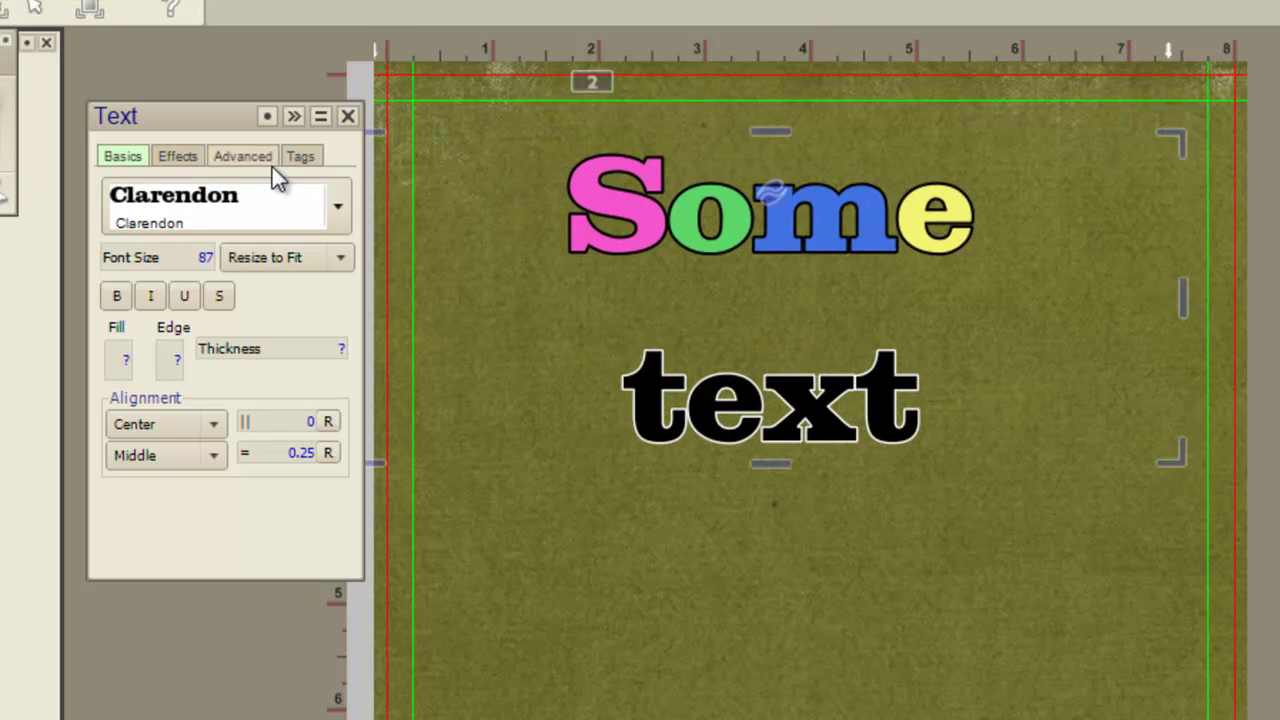
Set the text's fill effect amount to 31 and apply the "Fuzzy Blur - only horizontal" fill effect.
left_click(178, 156)
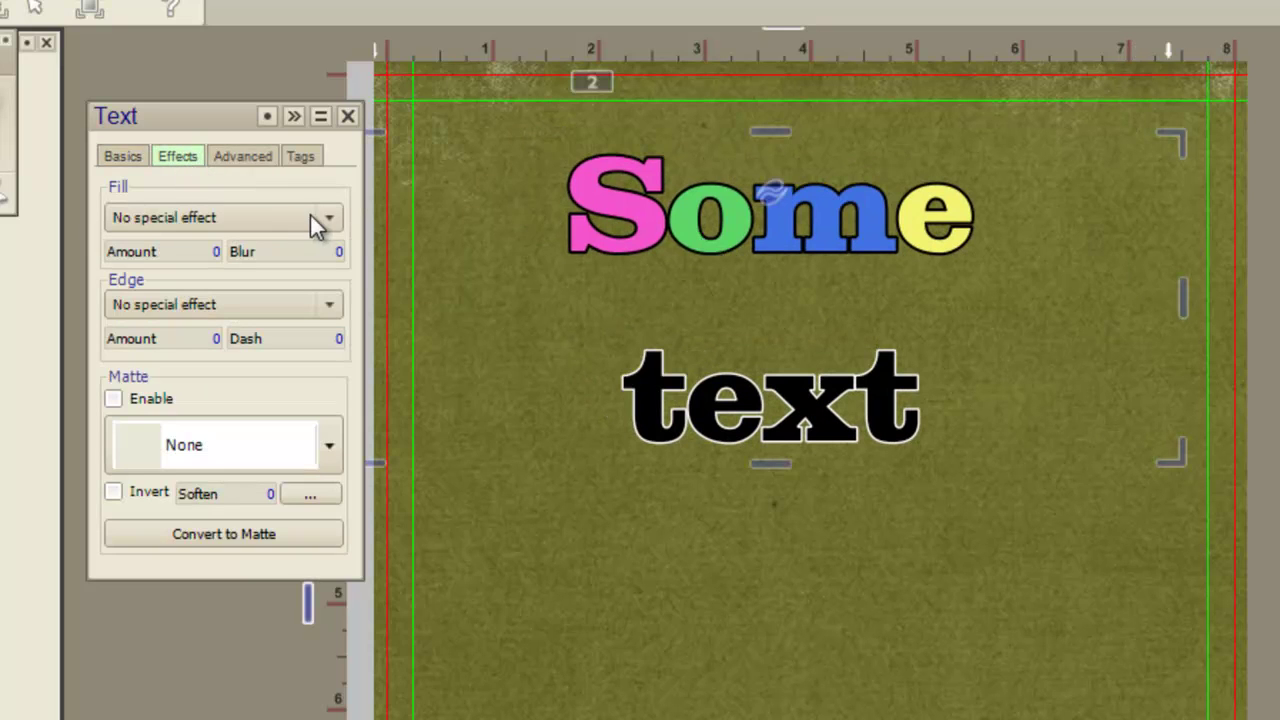
left_click_drag(160, 252, 430, 286)
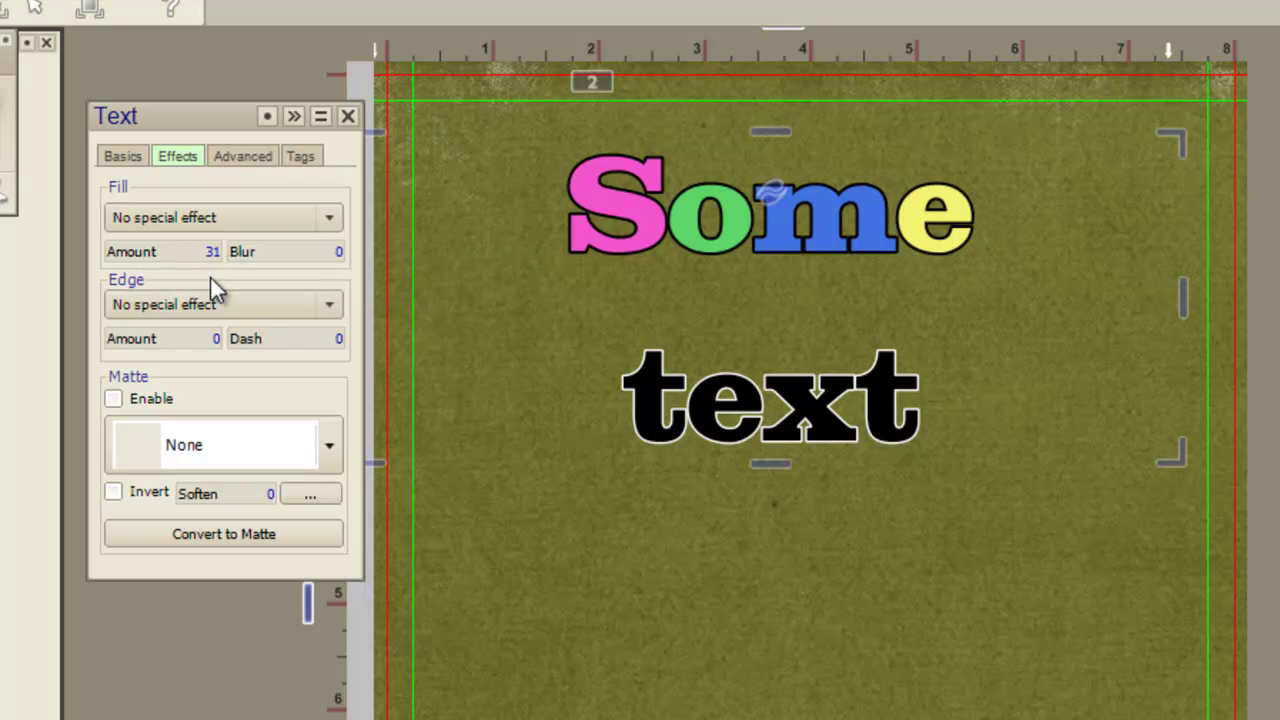
left_click(327, 219)
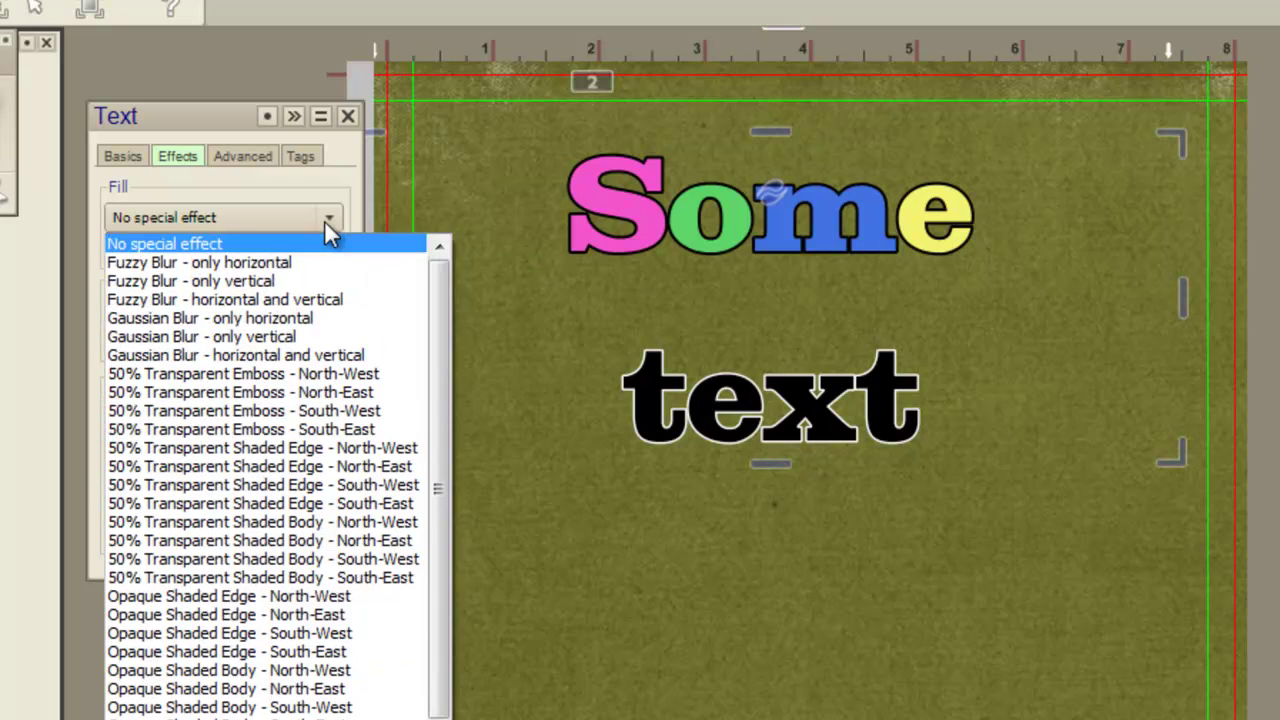
left_click(263, 265)
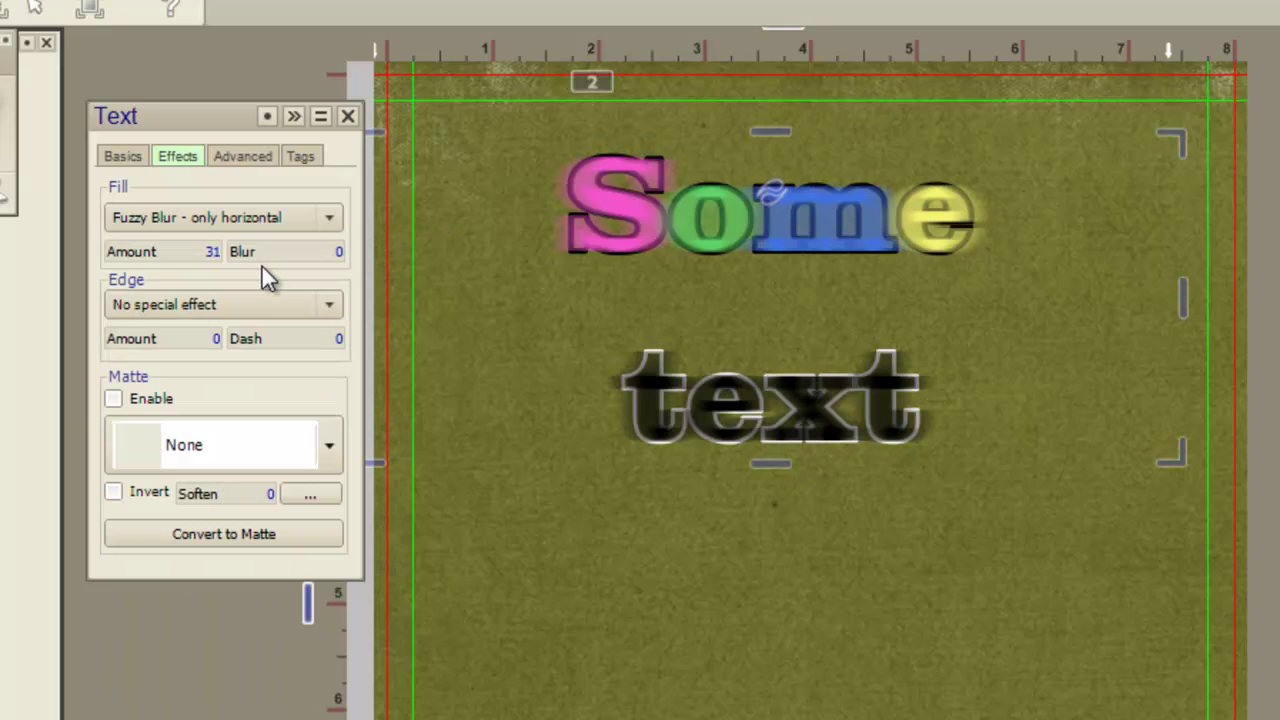
Try the other Fuzzy Blur and Gaussian Blur variants on the text's fill, ending with "Gaussian Blur - horizontal and vertical".
key("Down")
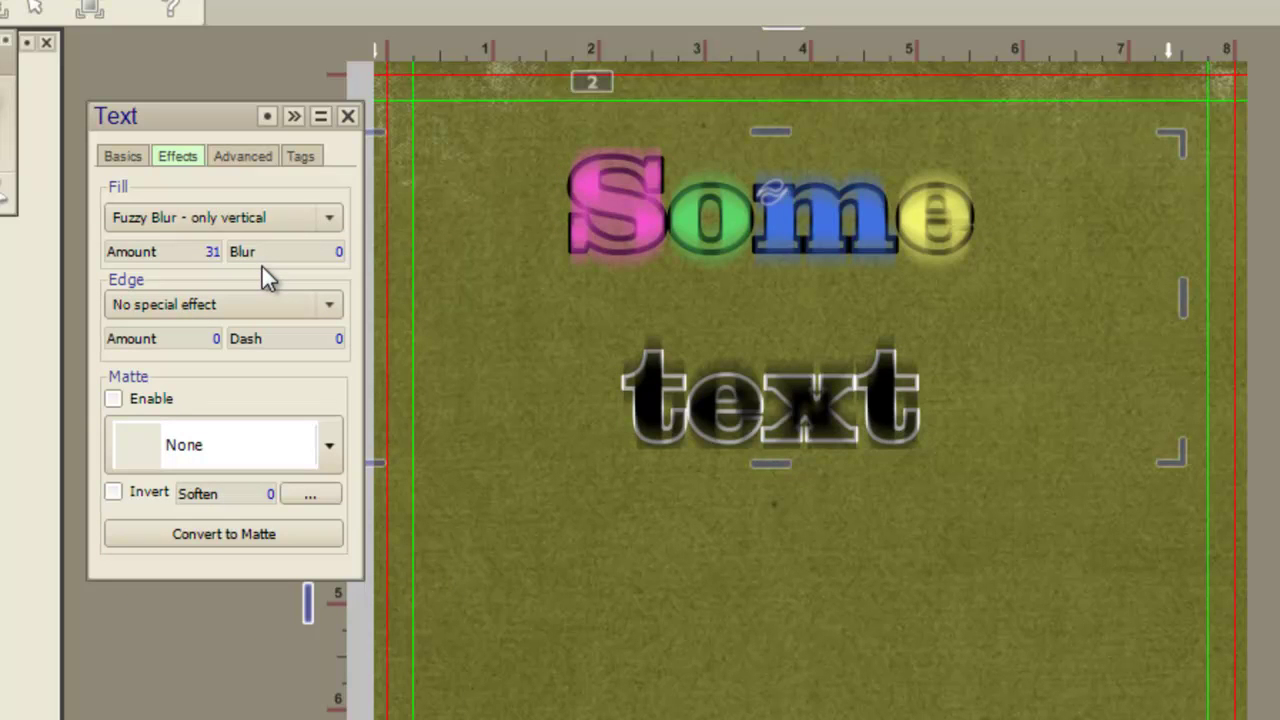
key("Down")
key("Down")
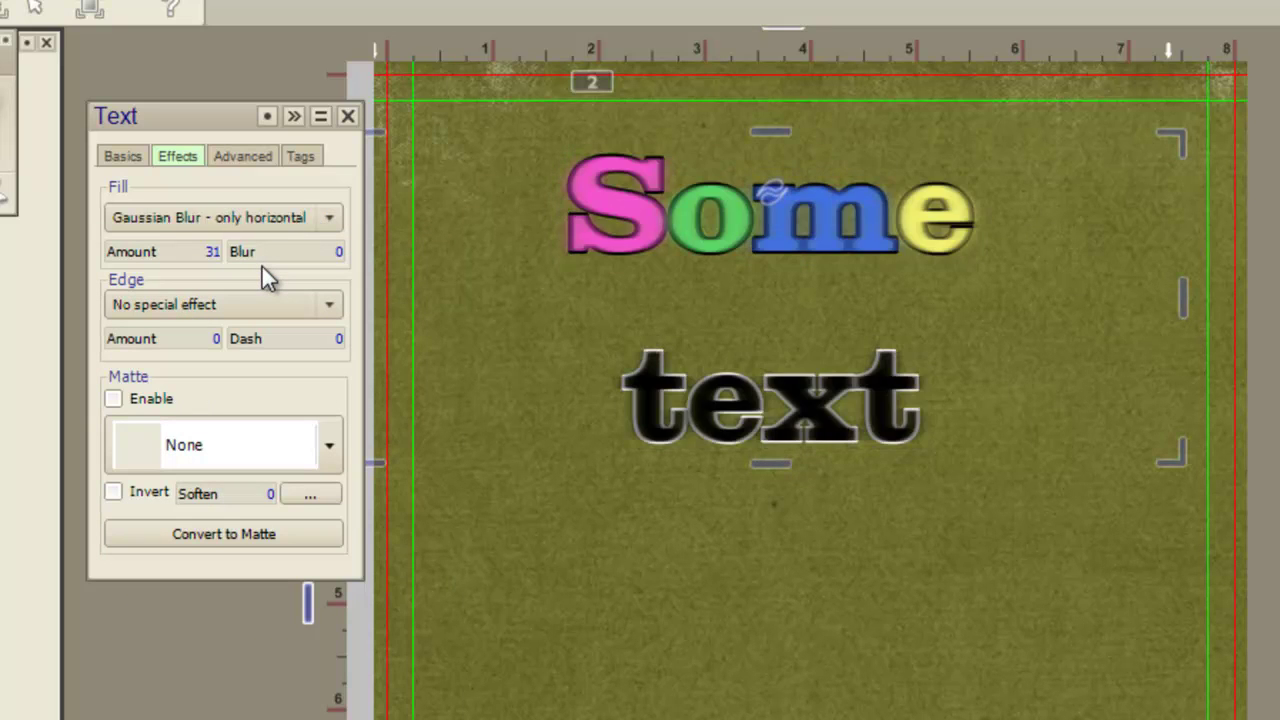
key("Up")
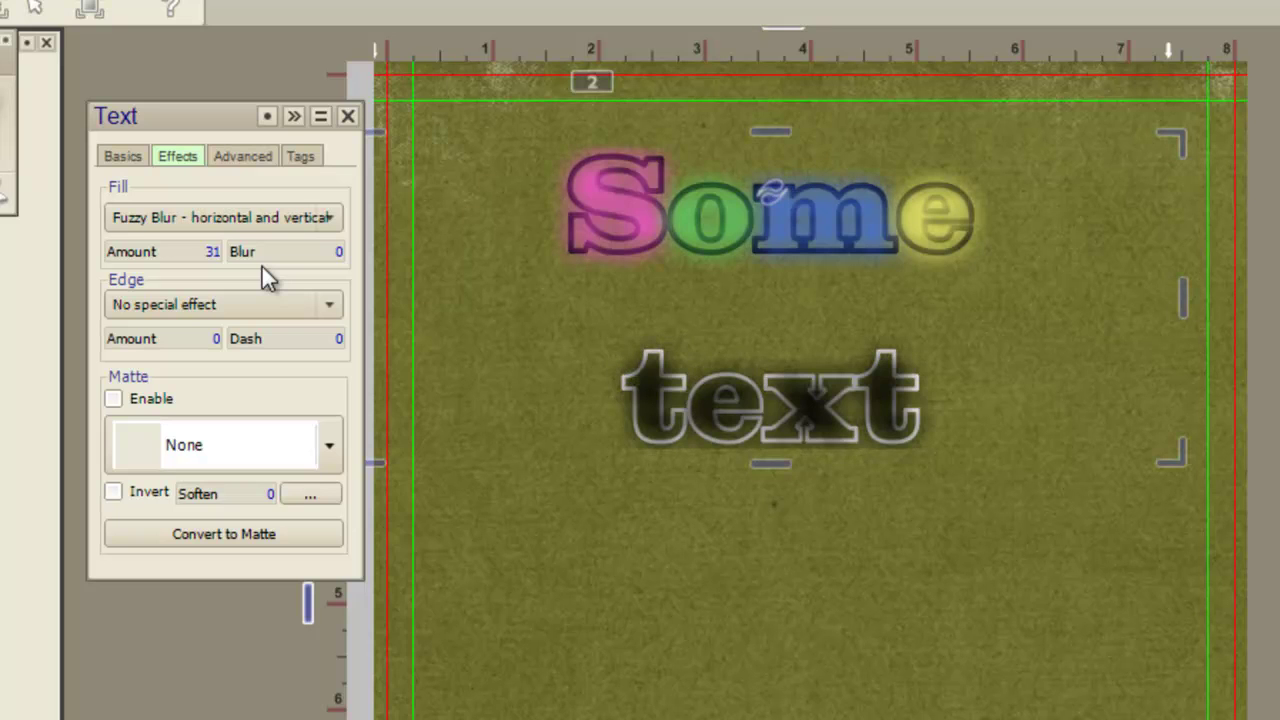
key("Down")
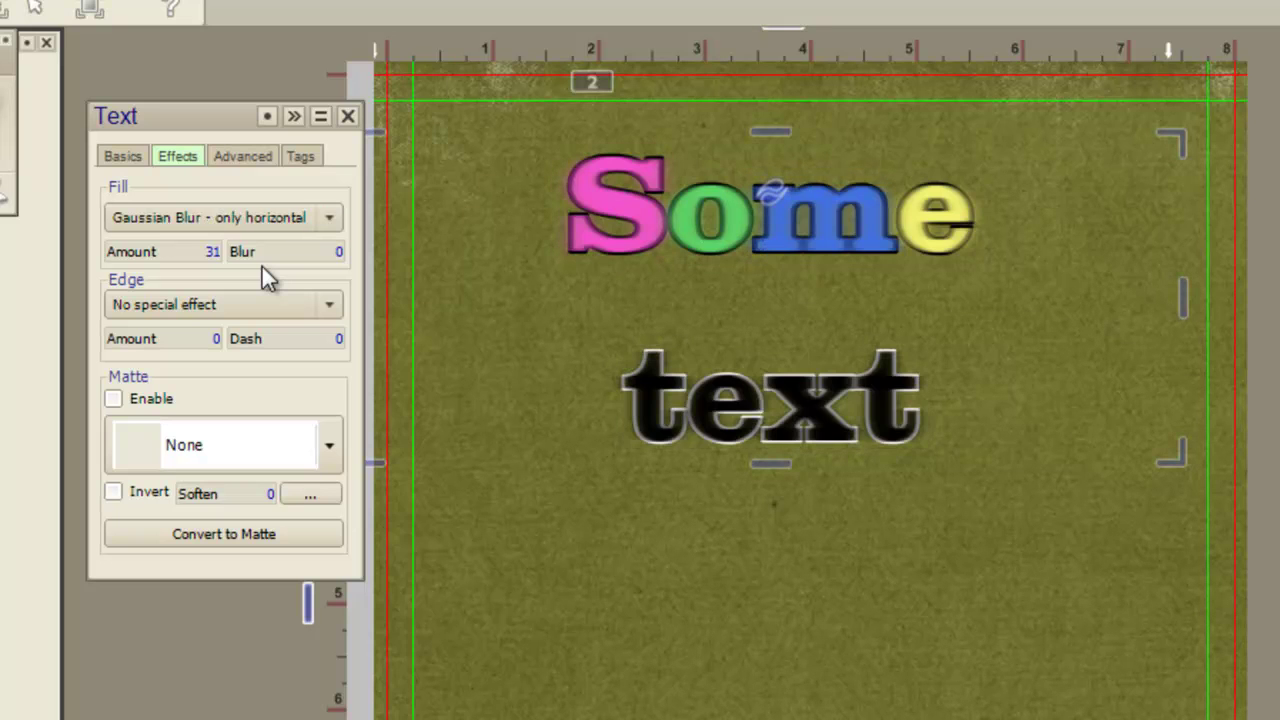
key("Down")
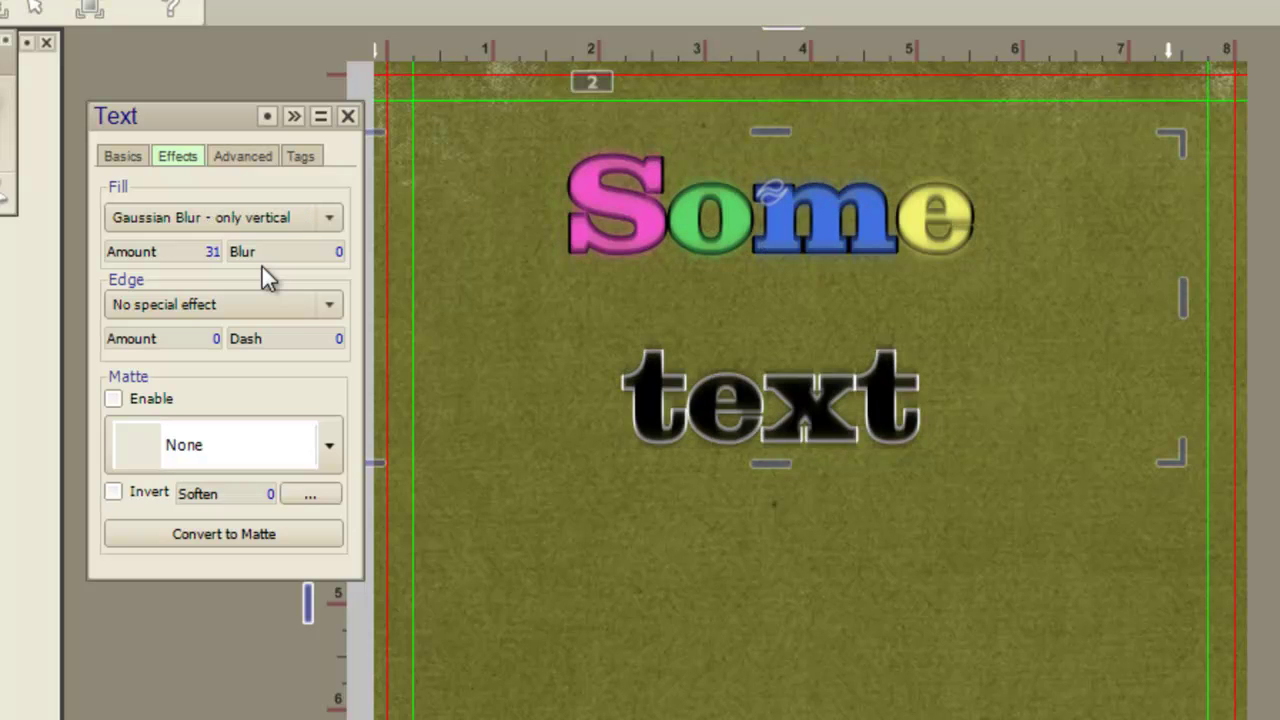
key("Down")
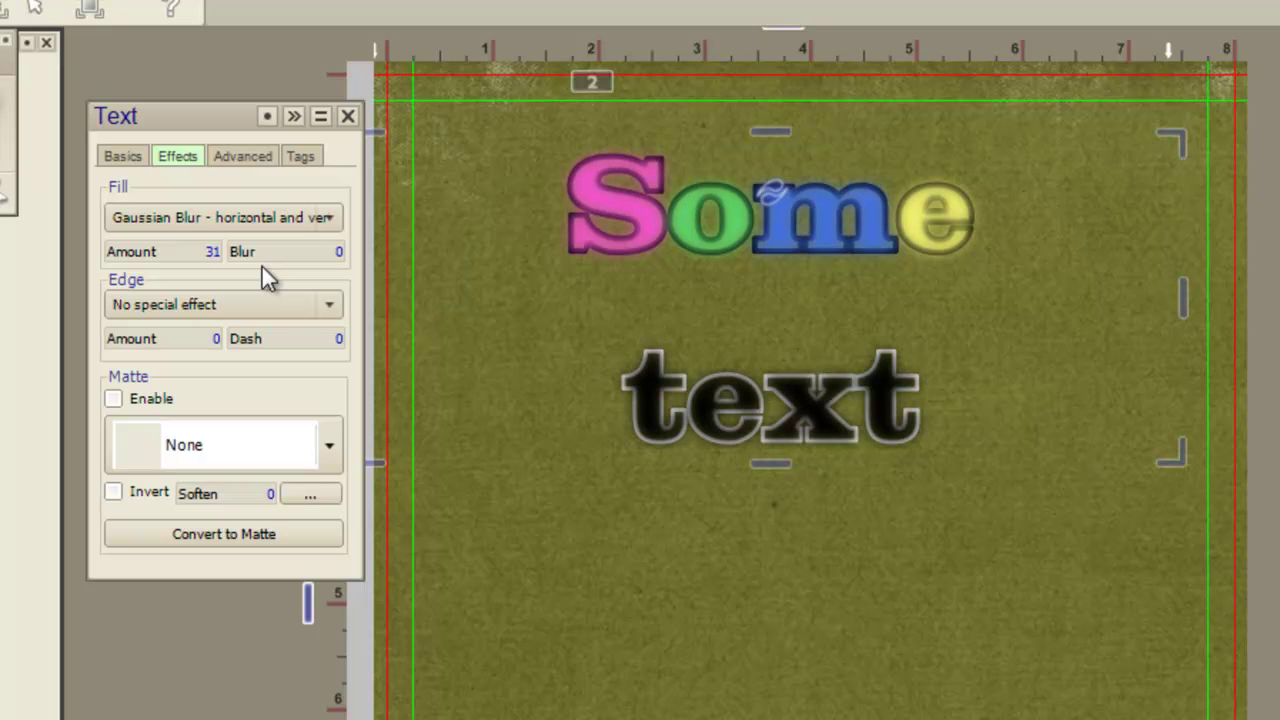
Try the 50% Transparent Emboss directions on the text's fill and view the result with the text deselected.
key("Down")
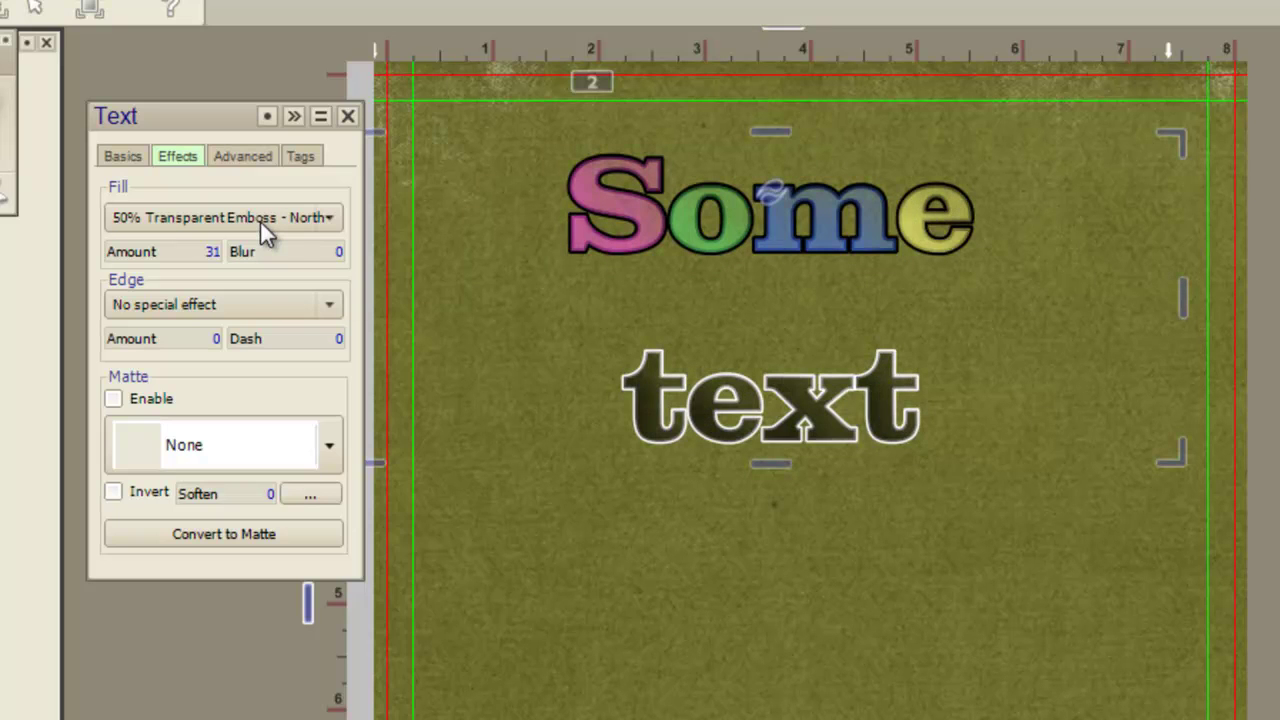
key("Down")
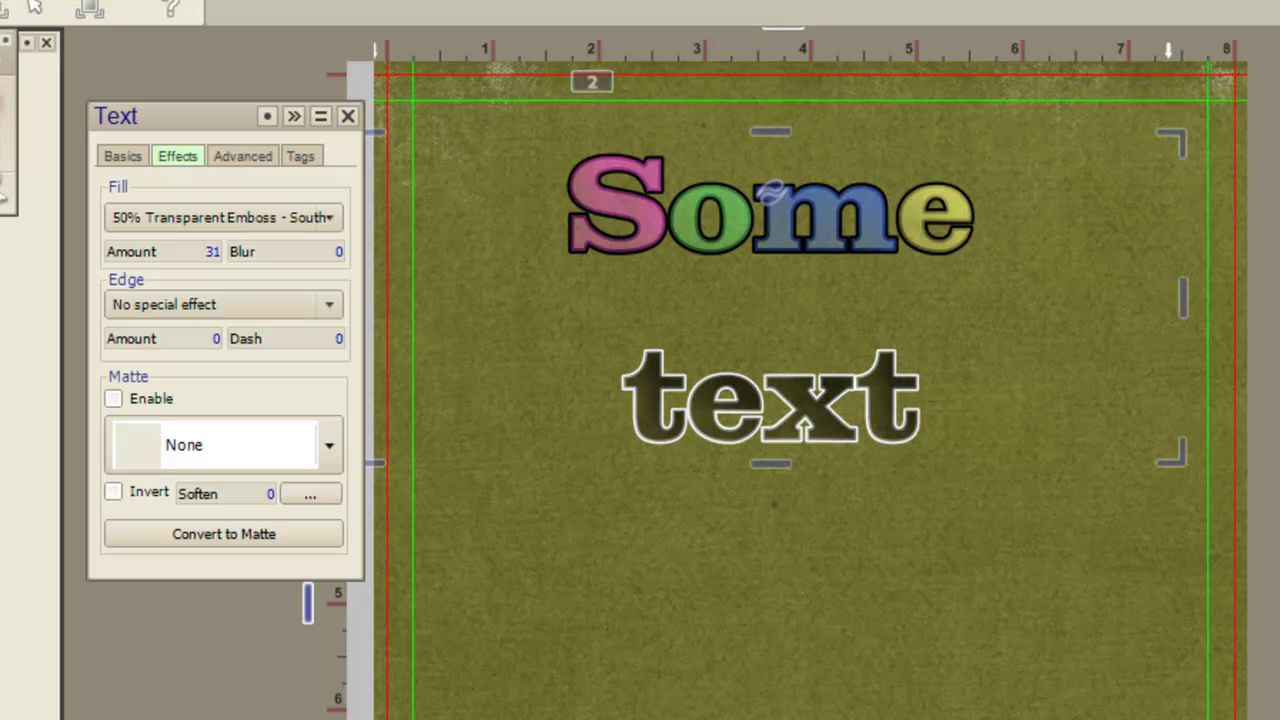
key("Down")
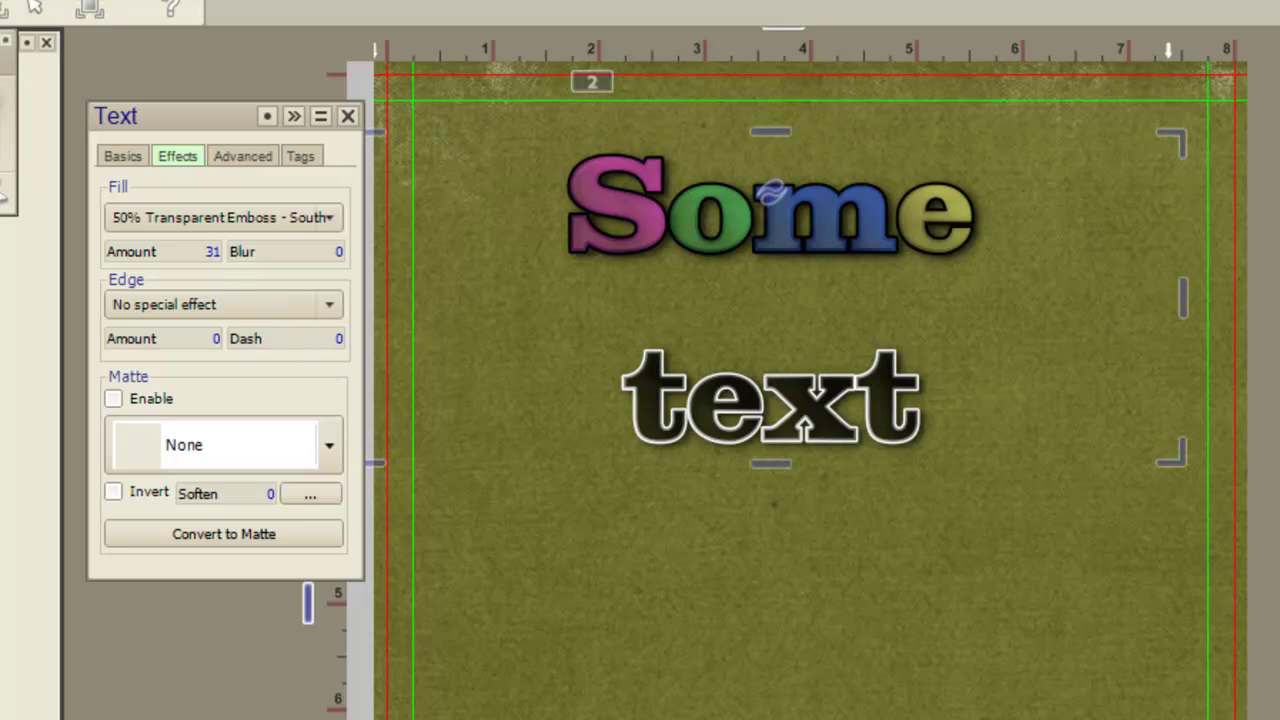
key("Down")
left_click(487, 482)
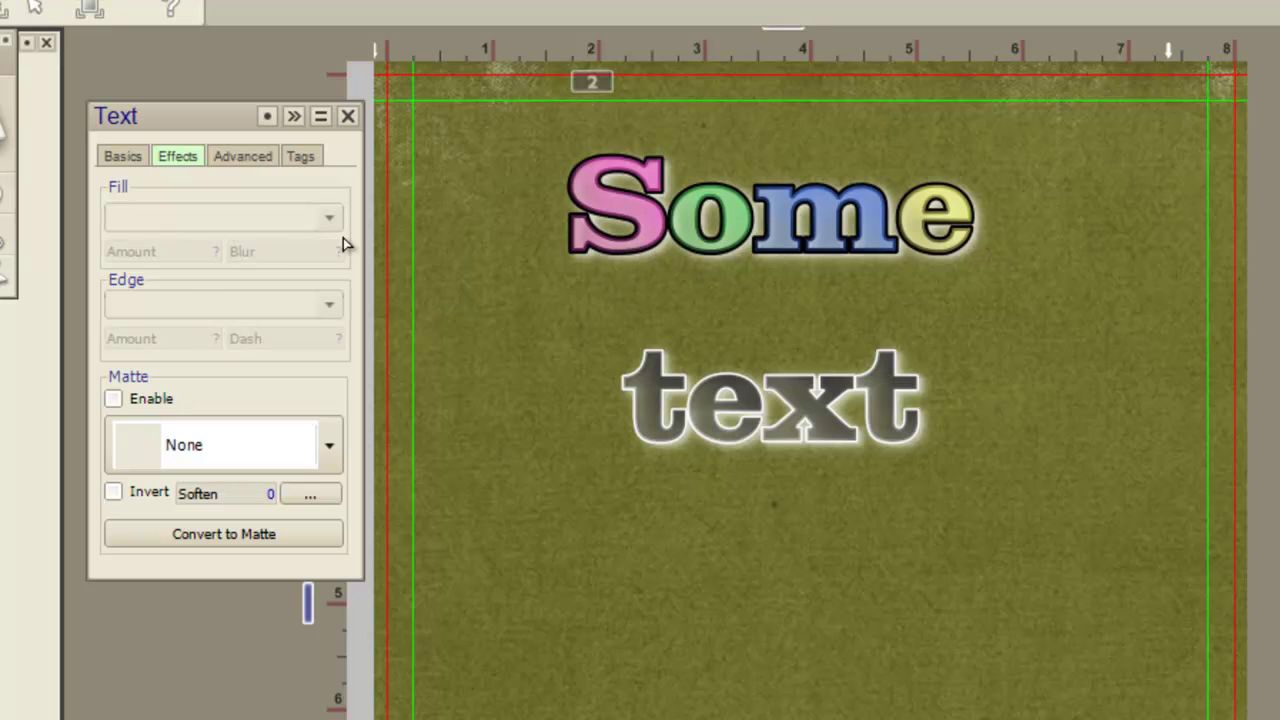
Select both words and try the 50% Transparent Shaded Edge and Shaded Body effects on their fill.
left_click(644, 253)
double_click(634, 238)
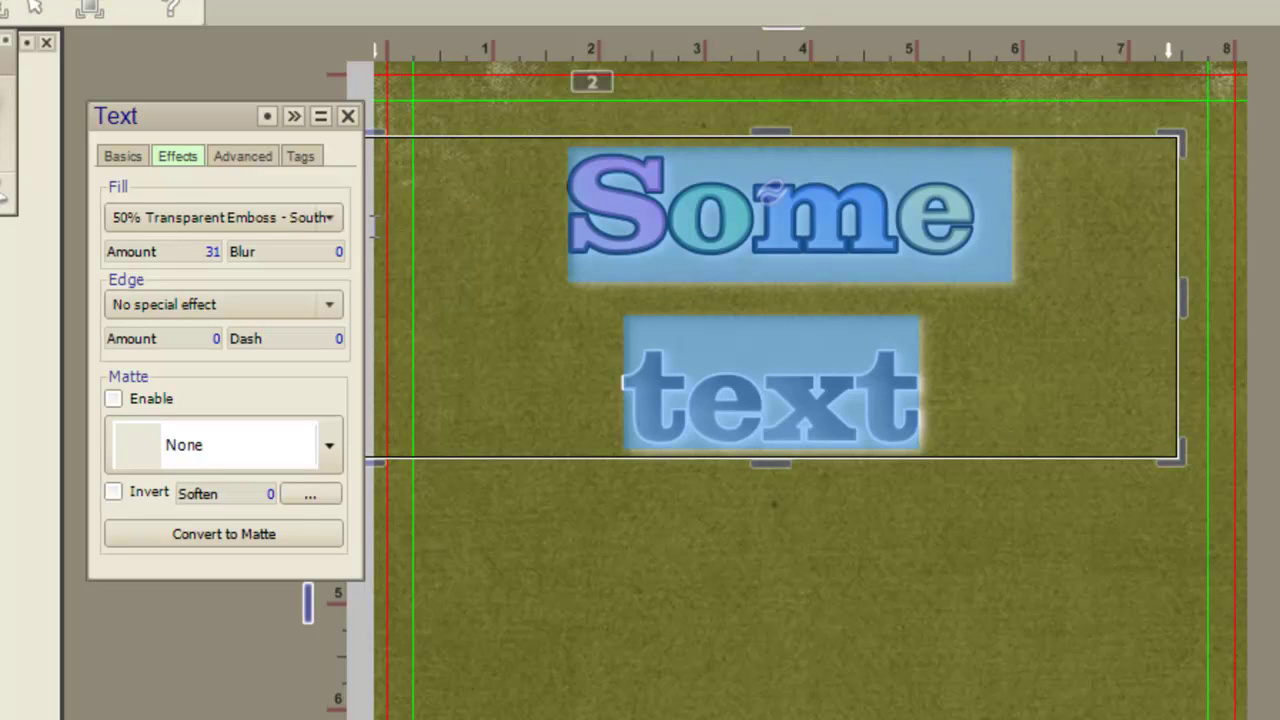
left_click(236, 225)
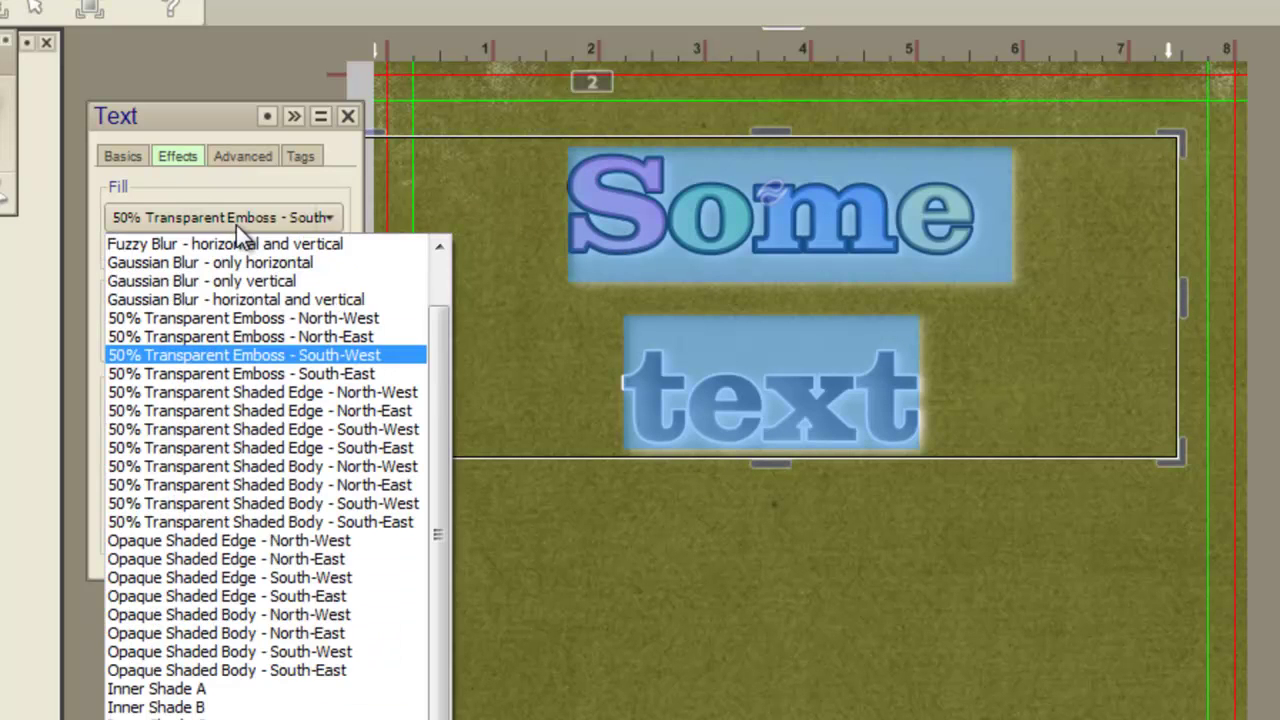
left_click(228, 402)
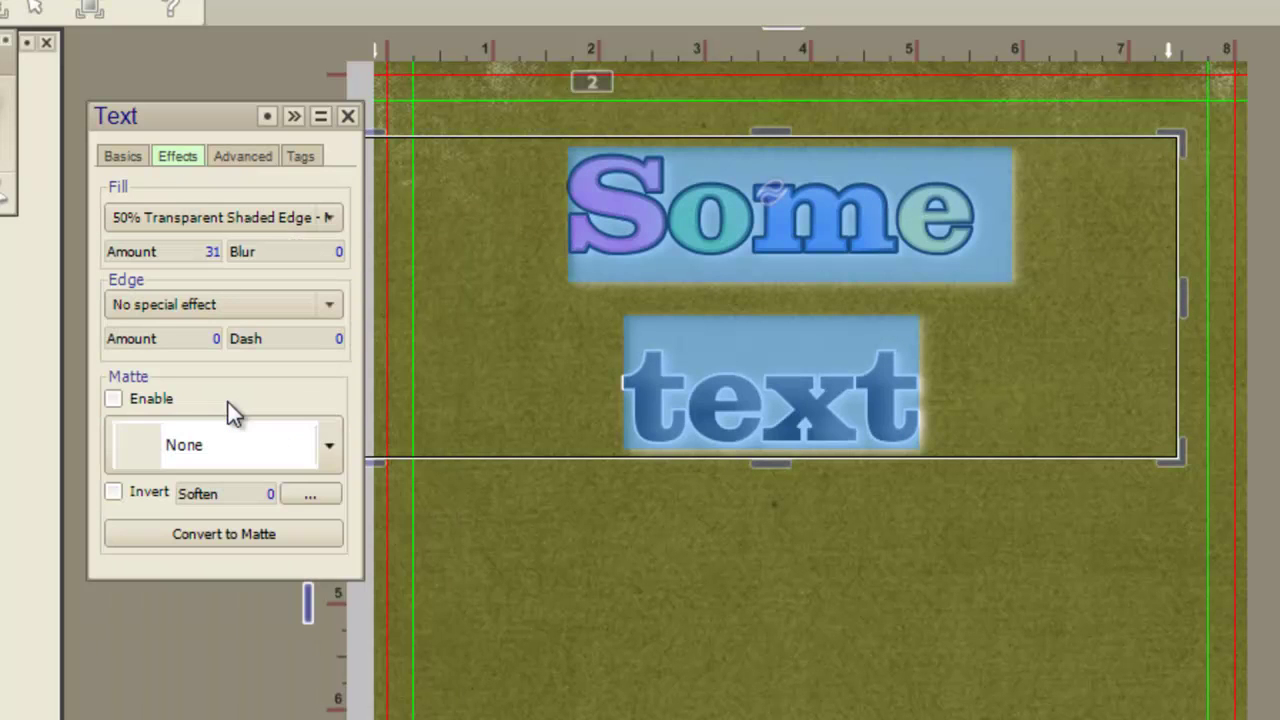
key("Down")
key("Down")
key("Down")
key("Down")
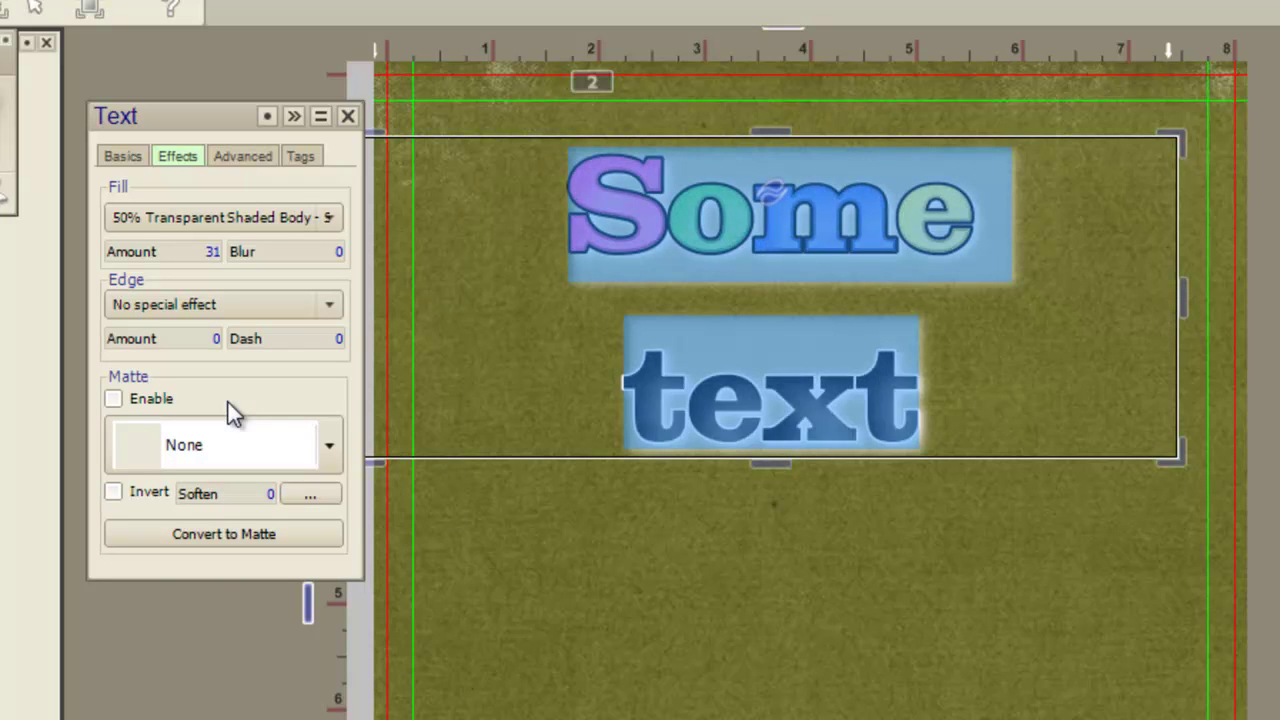
Try the Opaque Shaded Edge and Opaque Shaded Body effects on the fill of both words.
key("Down")
key("Down")
key("Down")
key("Down")
key("Down")
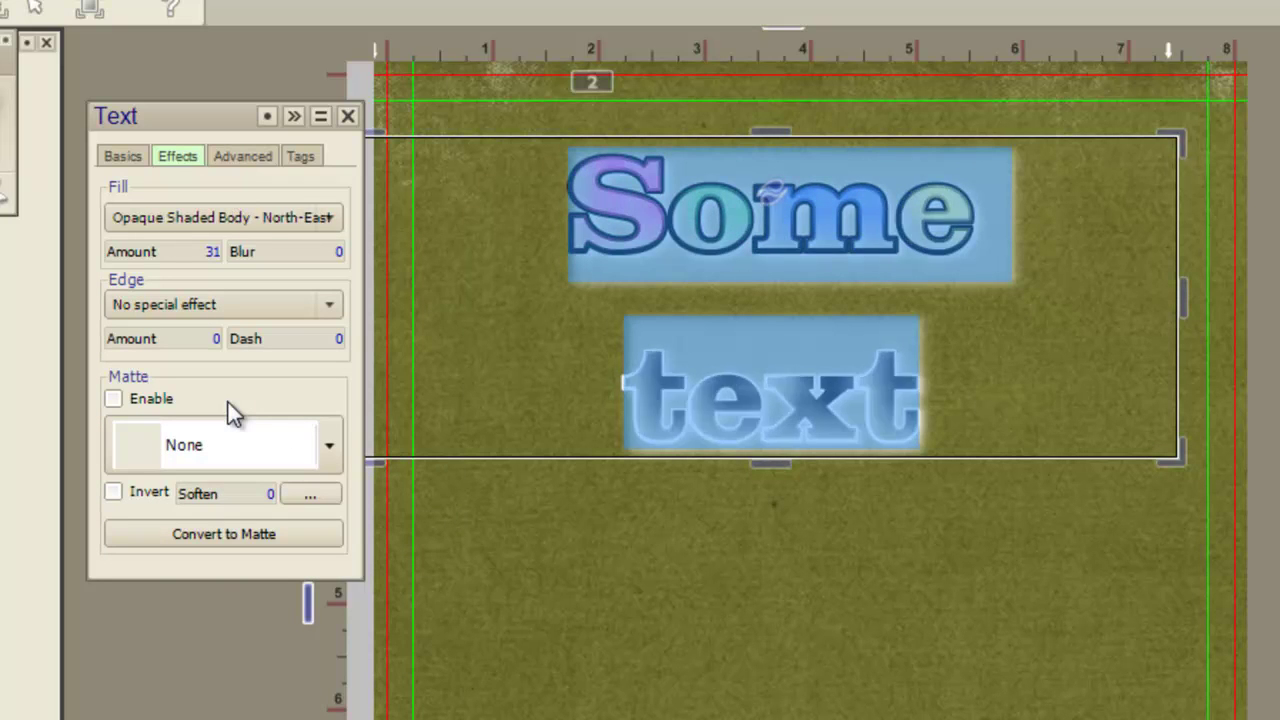
key("Down")
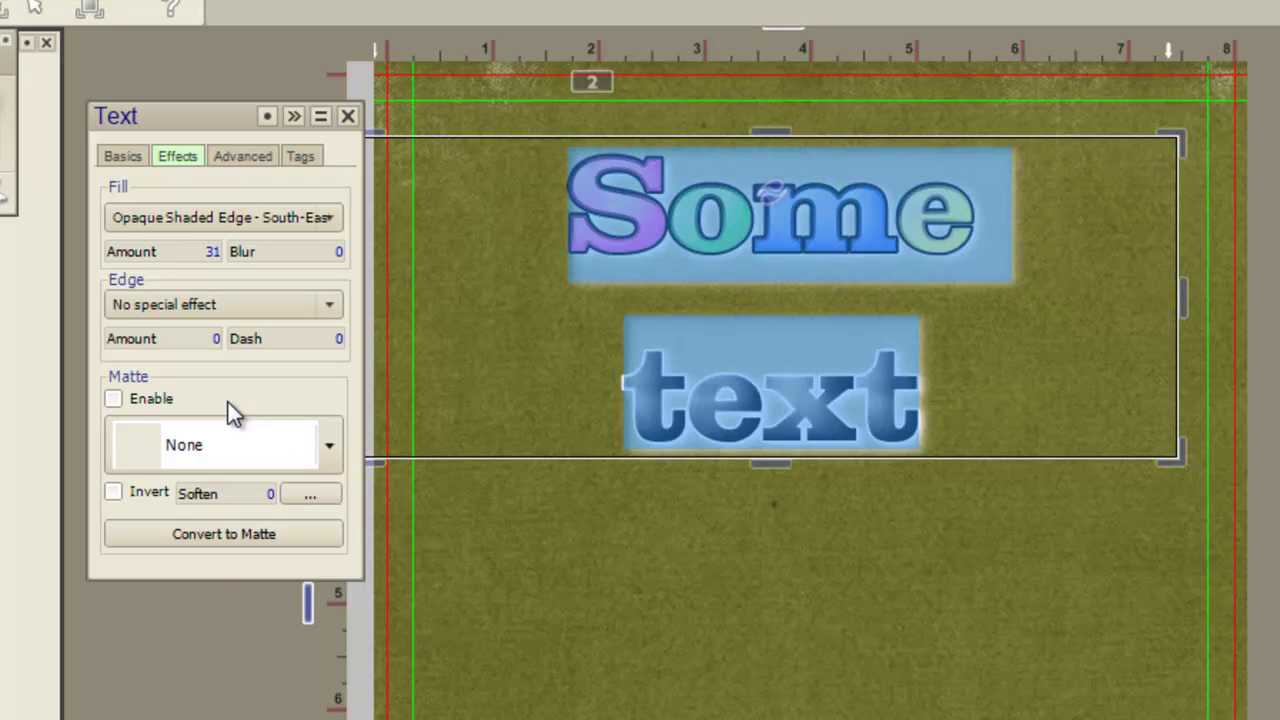
Apply the "Opaque Shaded Edge - South-West" effect to the fill of both words and deselect the text.
left_click(227, 218)
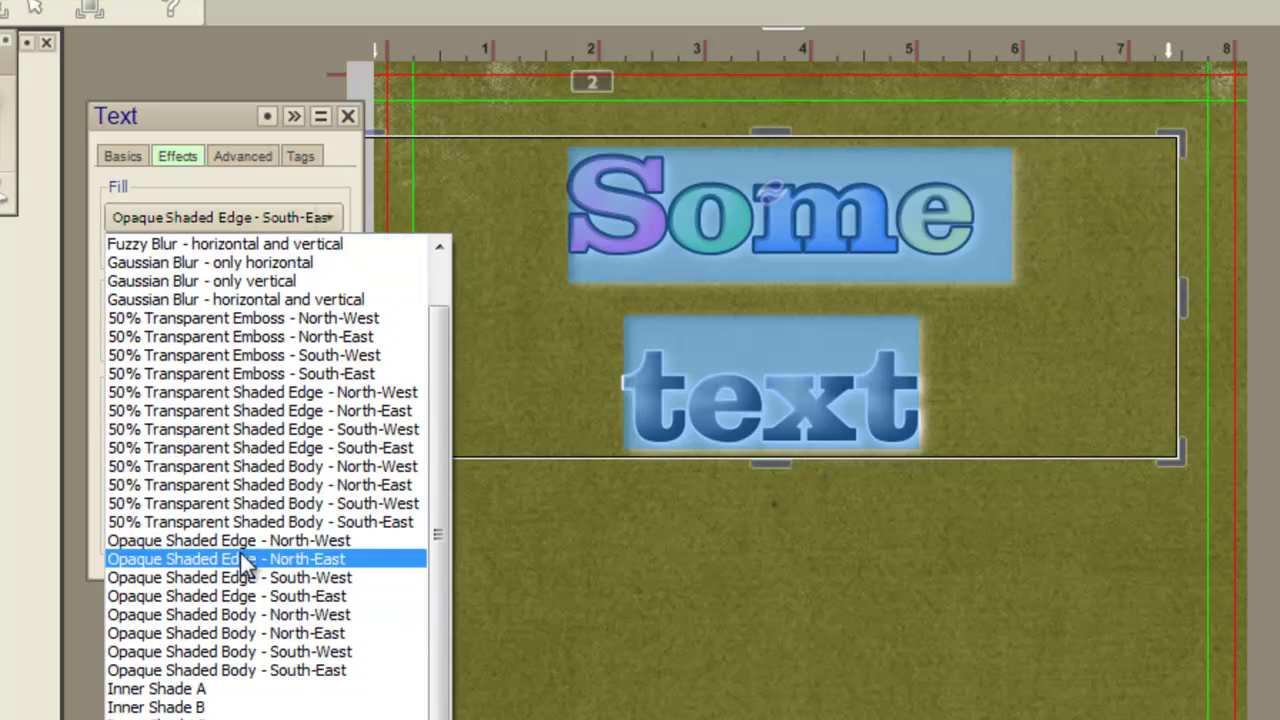
left_click(245, 577)
left_click(627, 545)
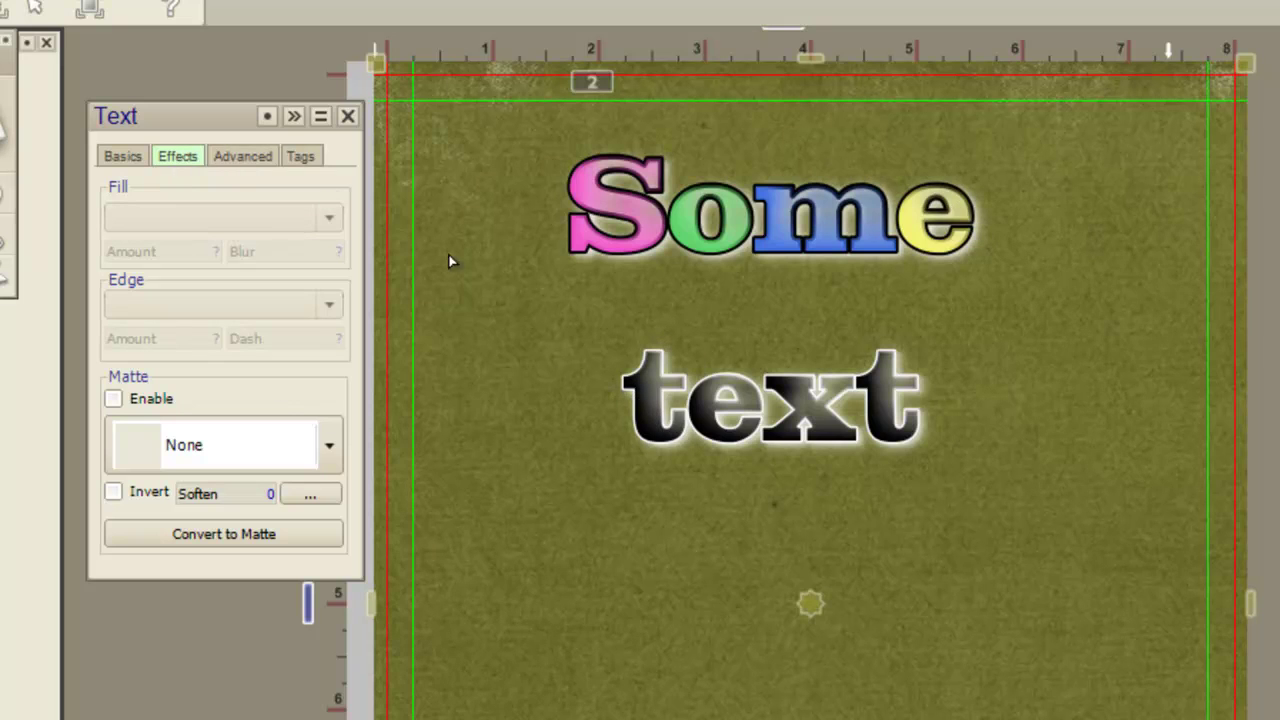
Apply the "Fuzzy Blur - only horizontal" effect to the edge of both words with an amount of 25.
left_click(697, 450)
double_click(650, 415)
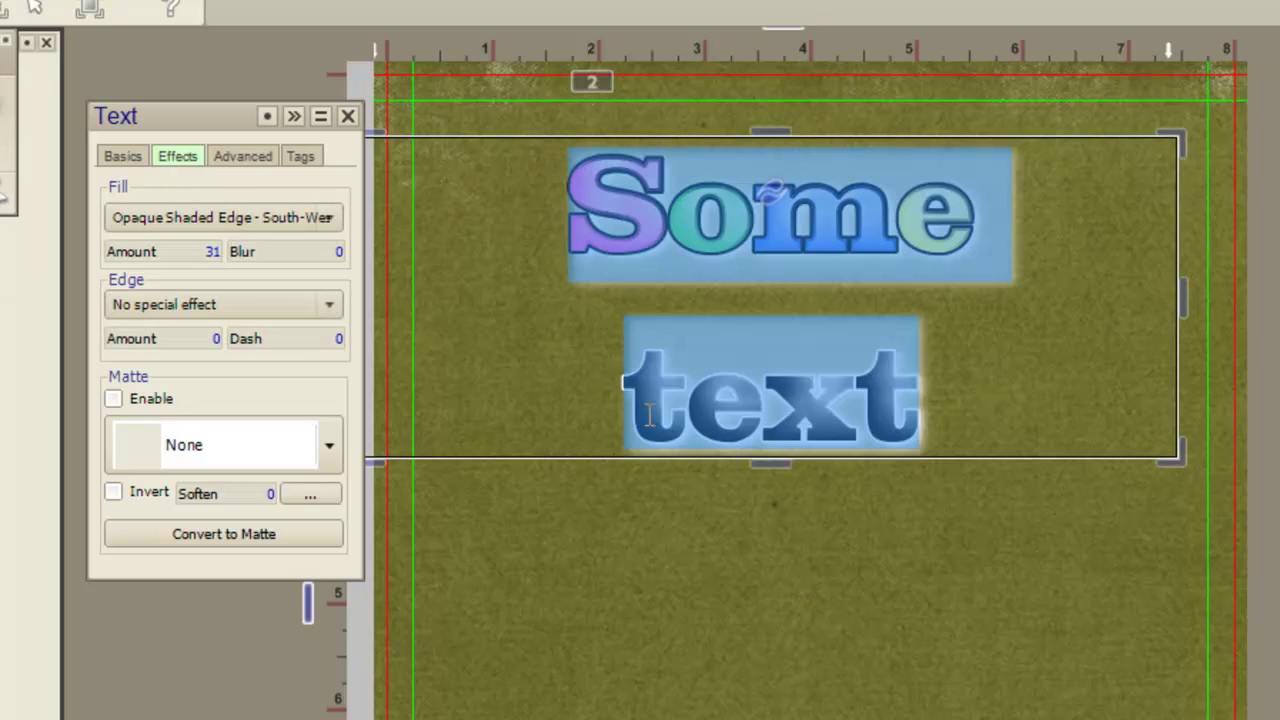
left_click(172, 306)
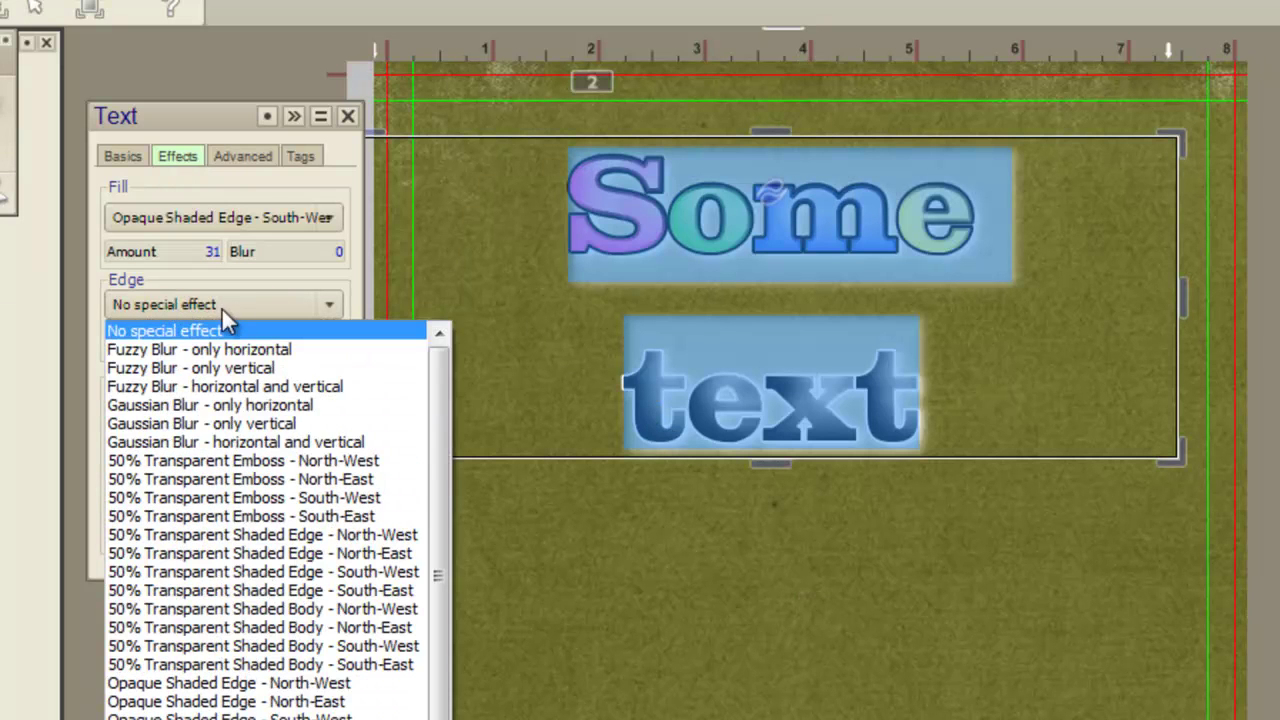
left_click(232, 312)
left_click_drag(177, 342, 443, 371)
left_click(187, 317)
left_click(188, 349)
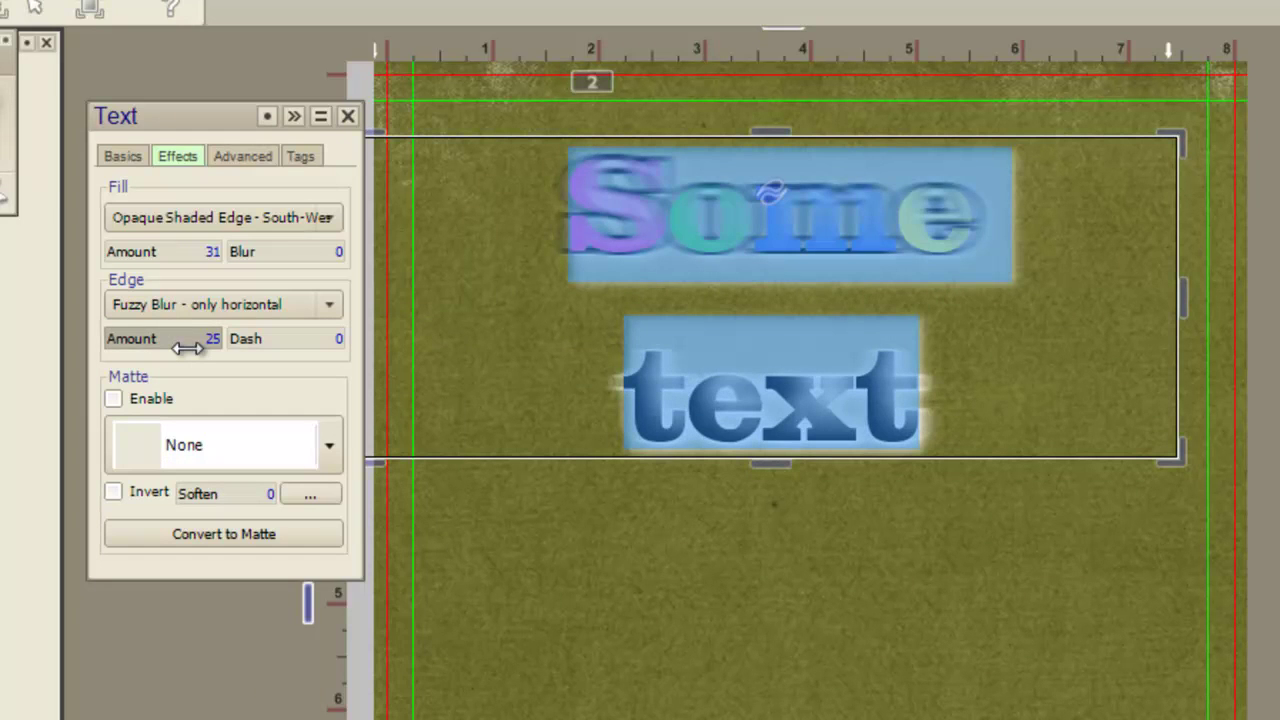
Change the edge effect of both words to "Fuzzy Blur - only vertical" and check it up close.
key("Down")
left_click(542, 352)
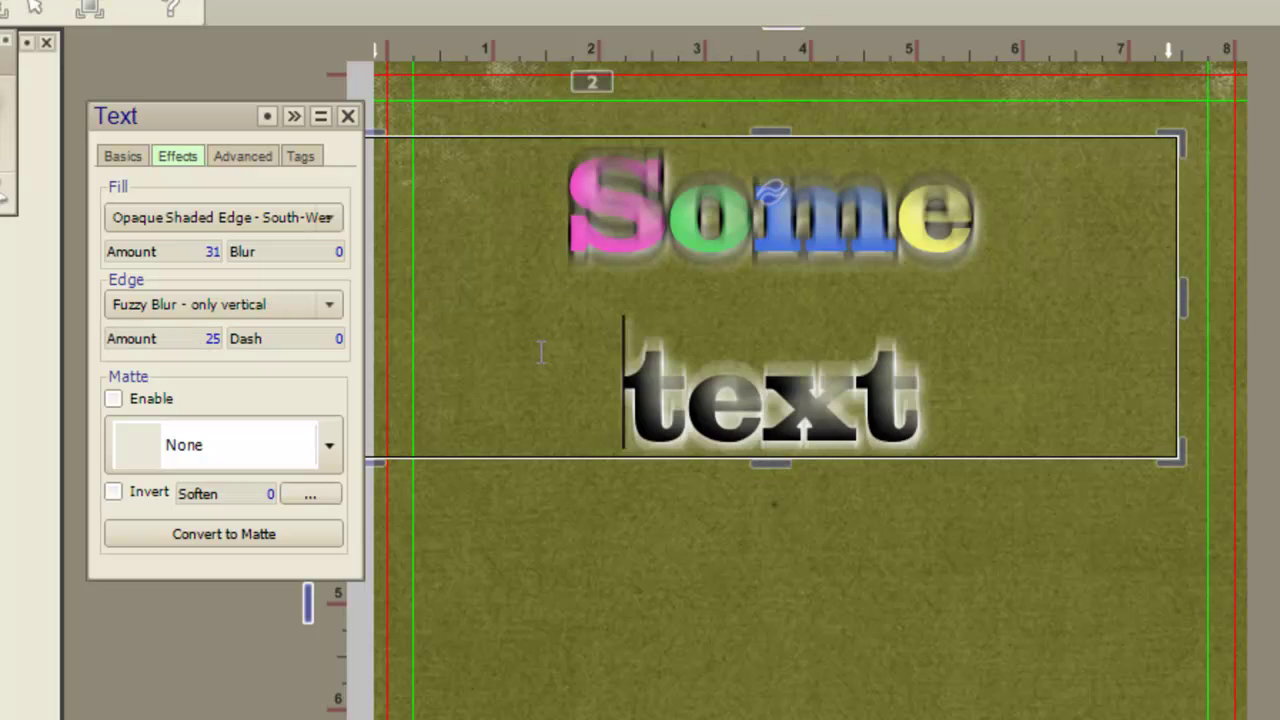
scroll(541, 352, "up", 1)
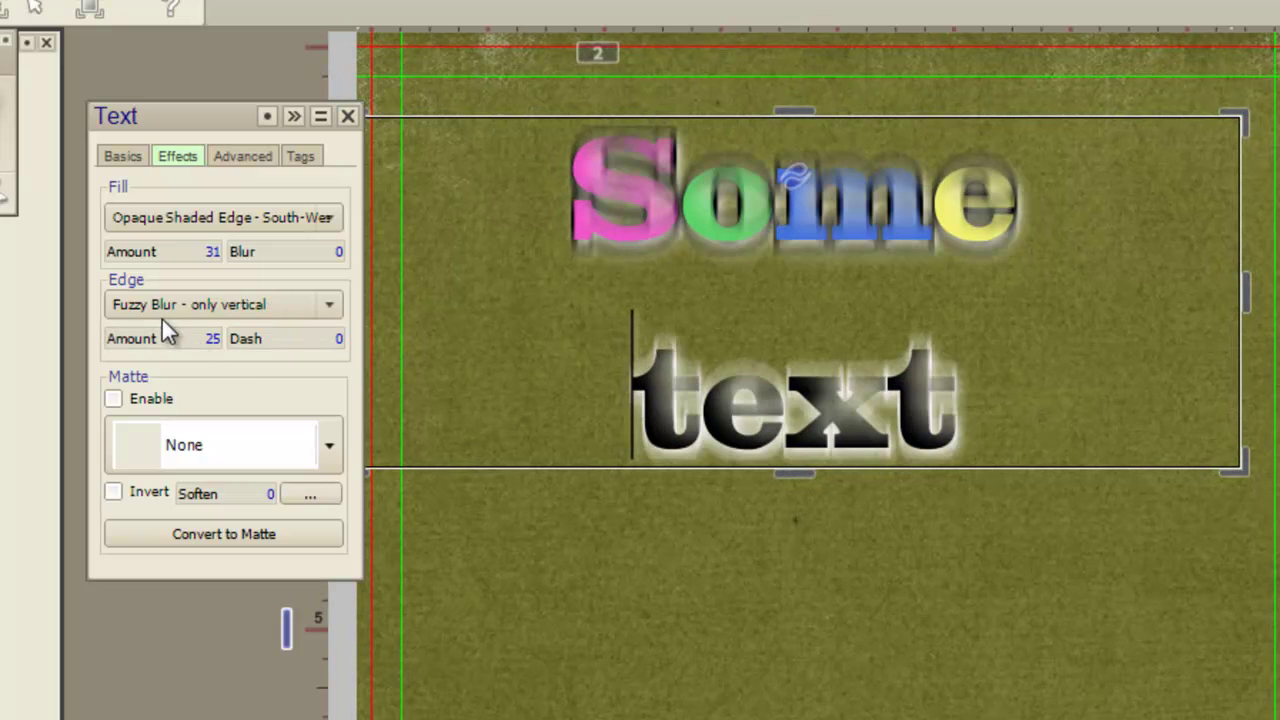
Try the 50% Transparent and Opaque Shaded Edge effects on the edge of both words, ending with "Opaque Shaded Body - North-West", and deselect the text.
double_click(718, 405)
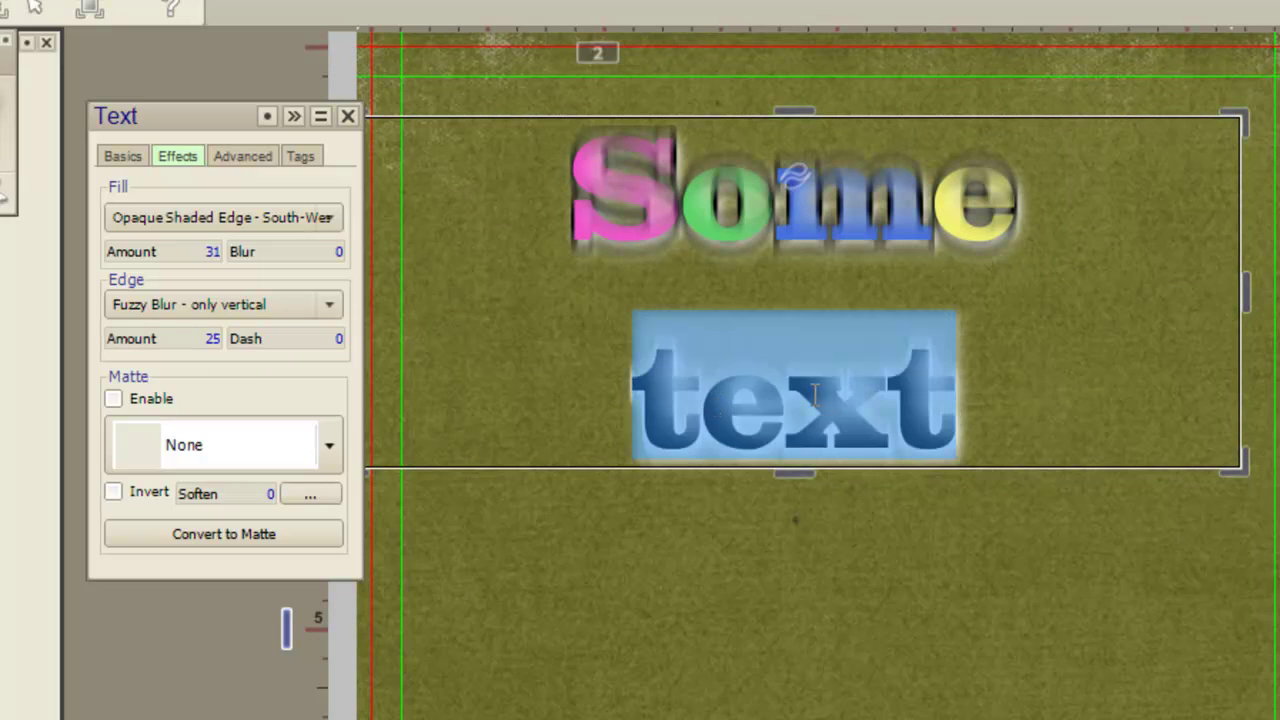
left_click(987, 312)
left_click_drag(1015, 364, 516, 217)
left_click(285, 305)
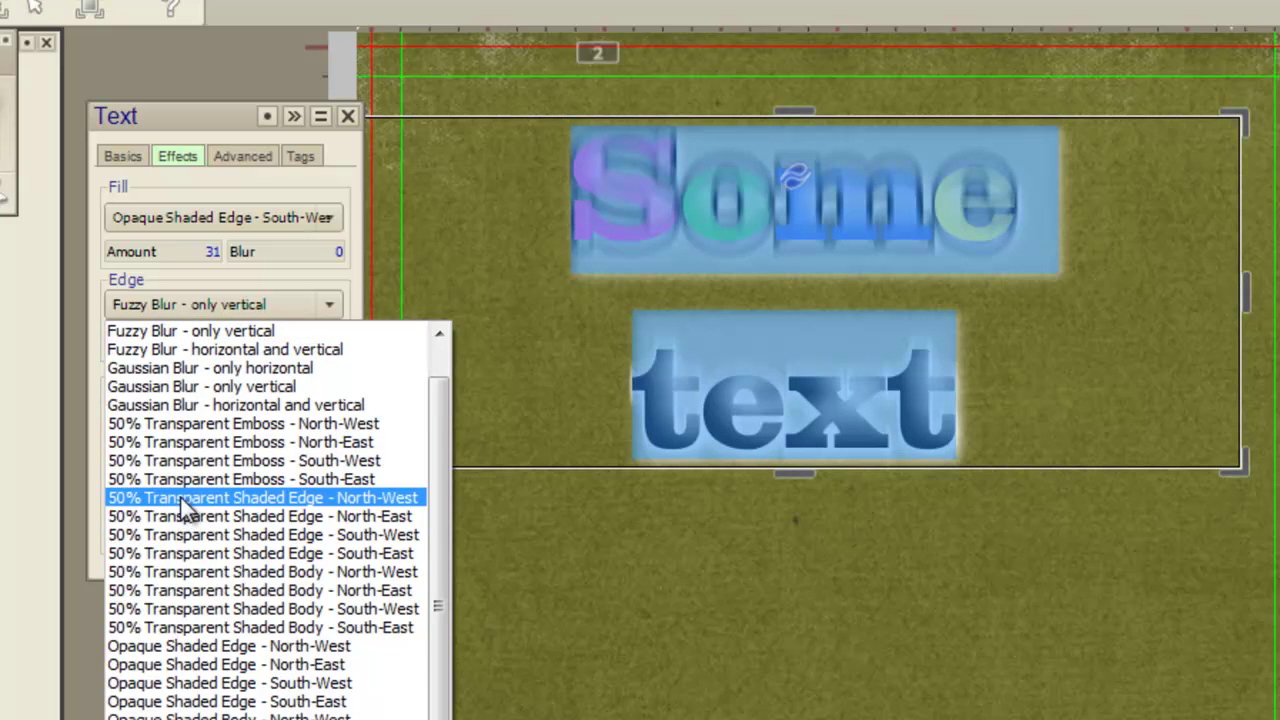
left_click(185, 493)
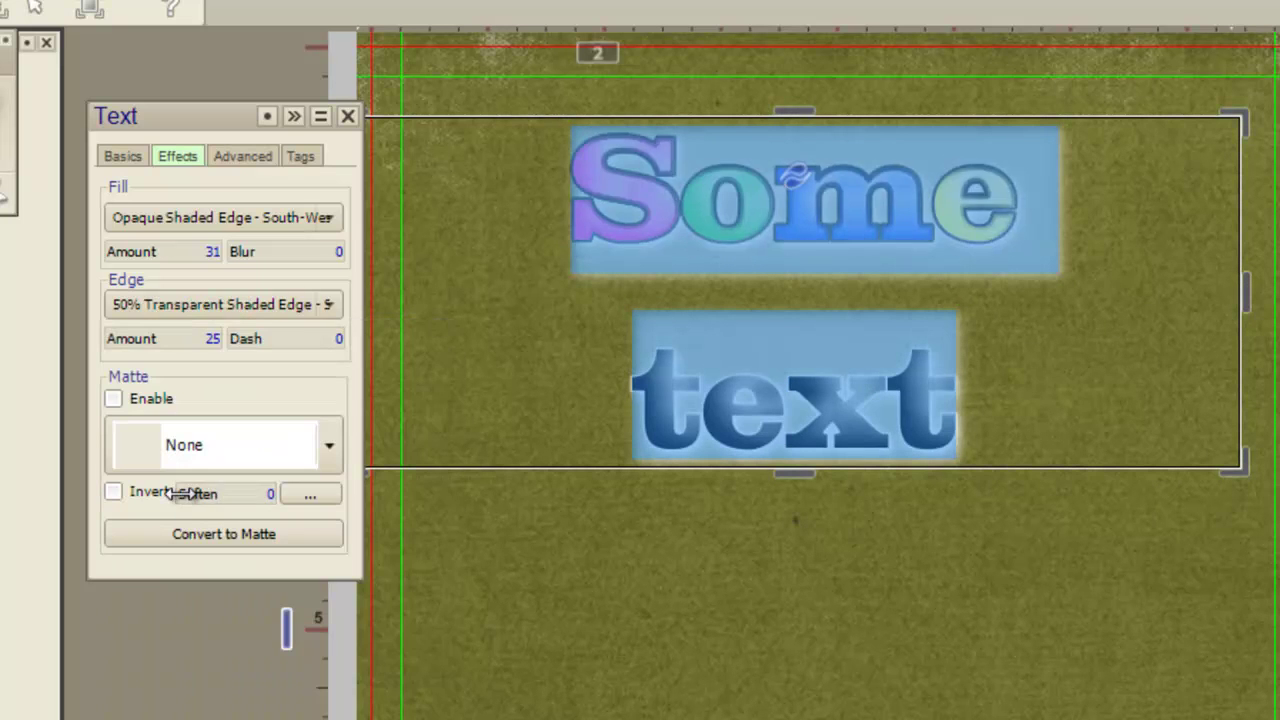
key("Up")
key("Up")
key("Up")
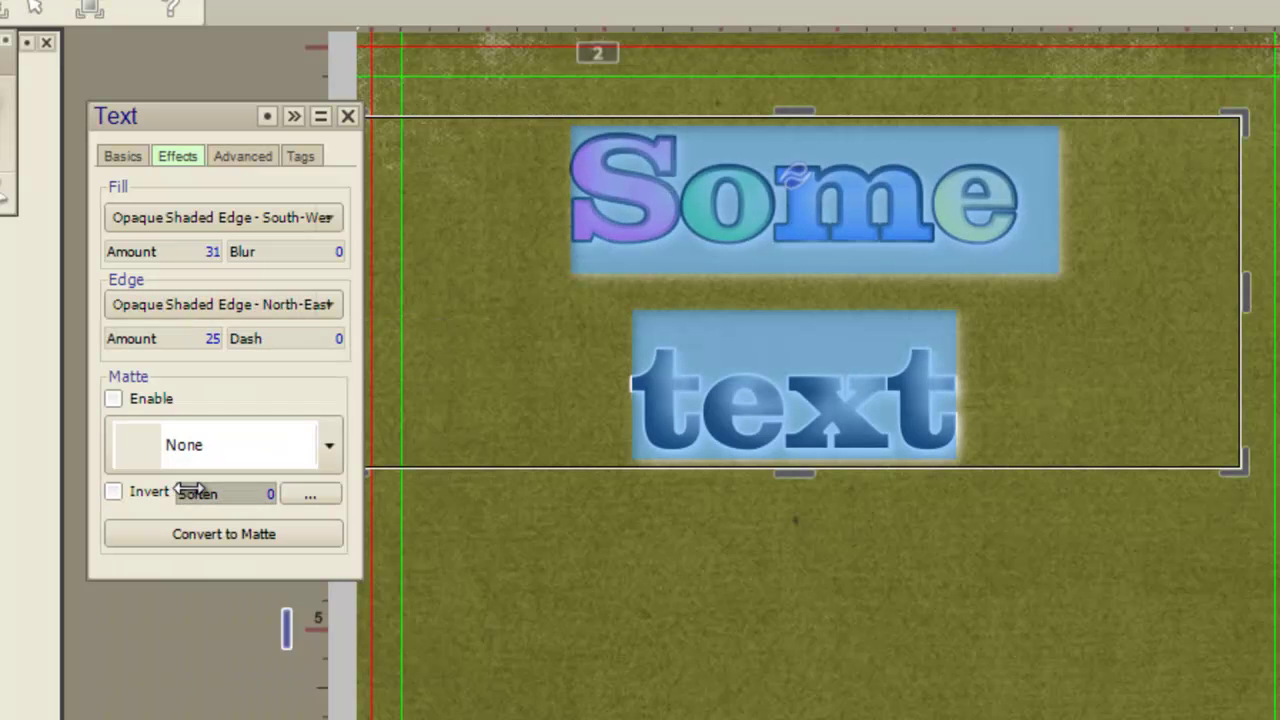
key("Down")
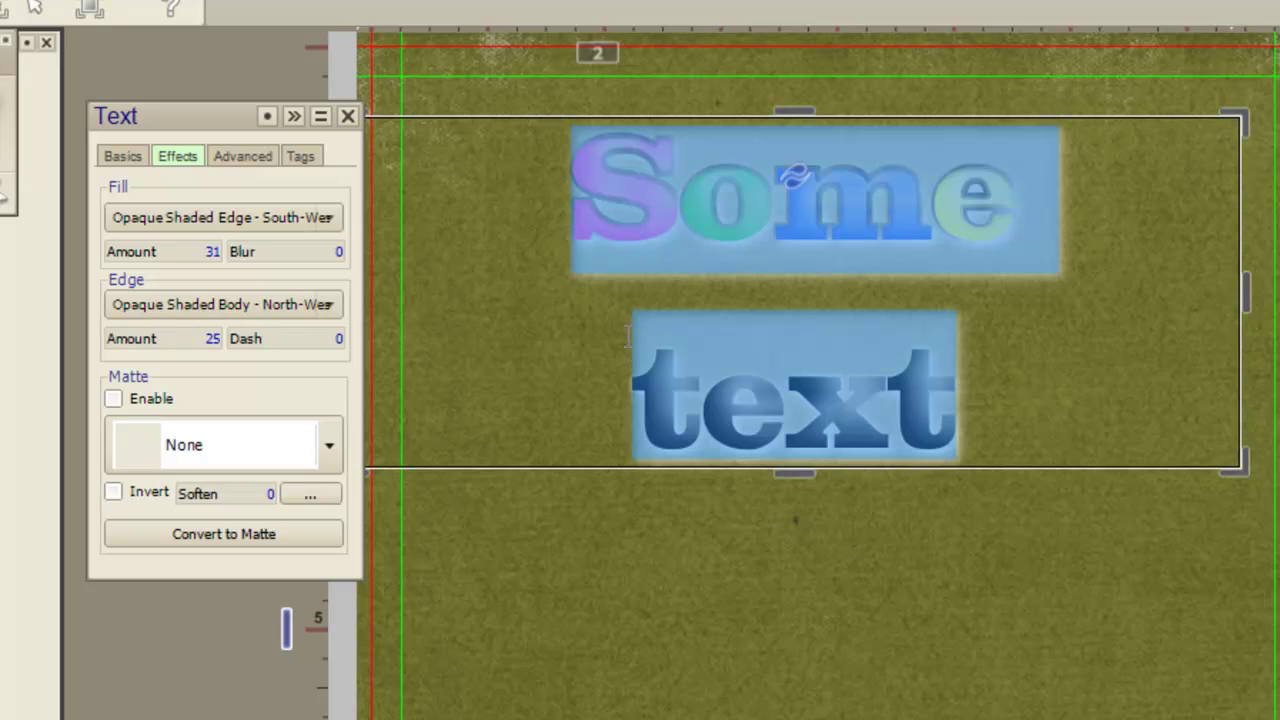
left_click(571, 318)
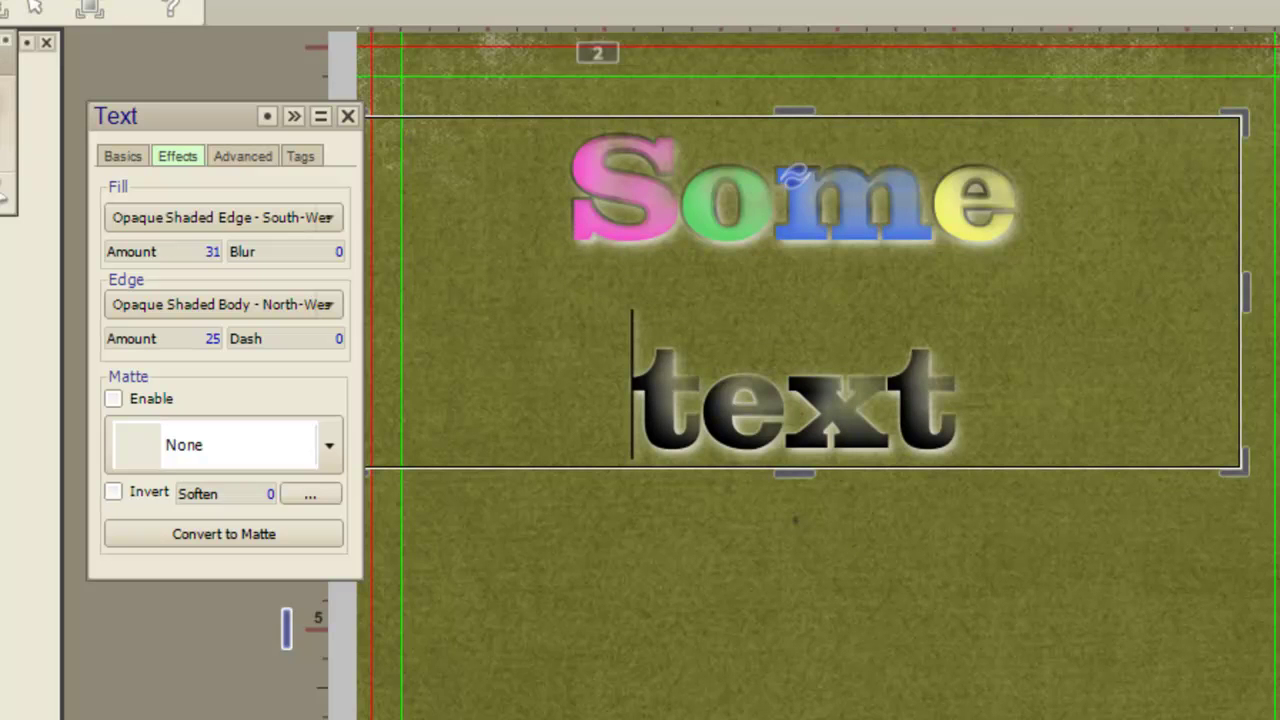
key("Escape")
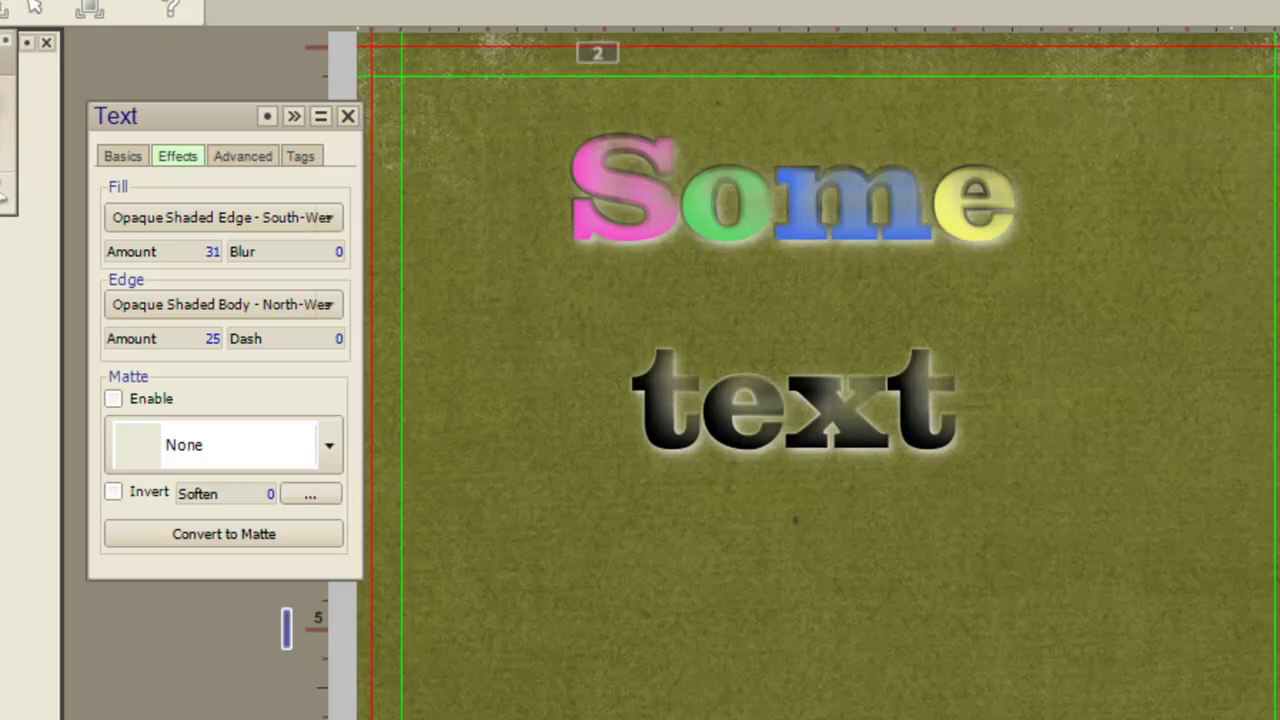
Reset the edge of both words to "No special effect" and set the edge amount to 23.
left_click(829, 315)
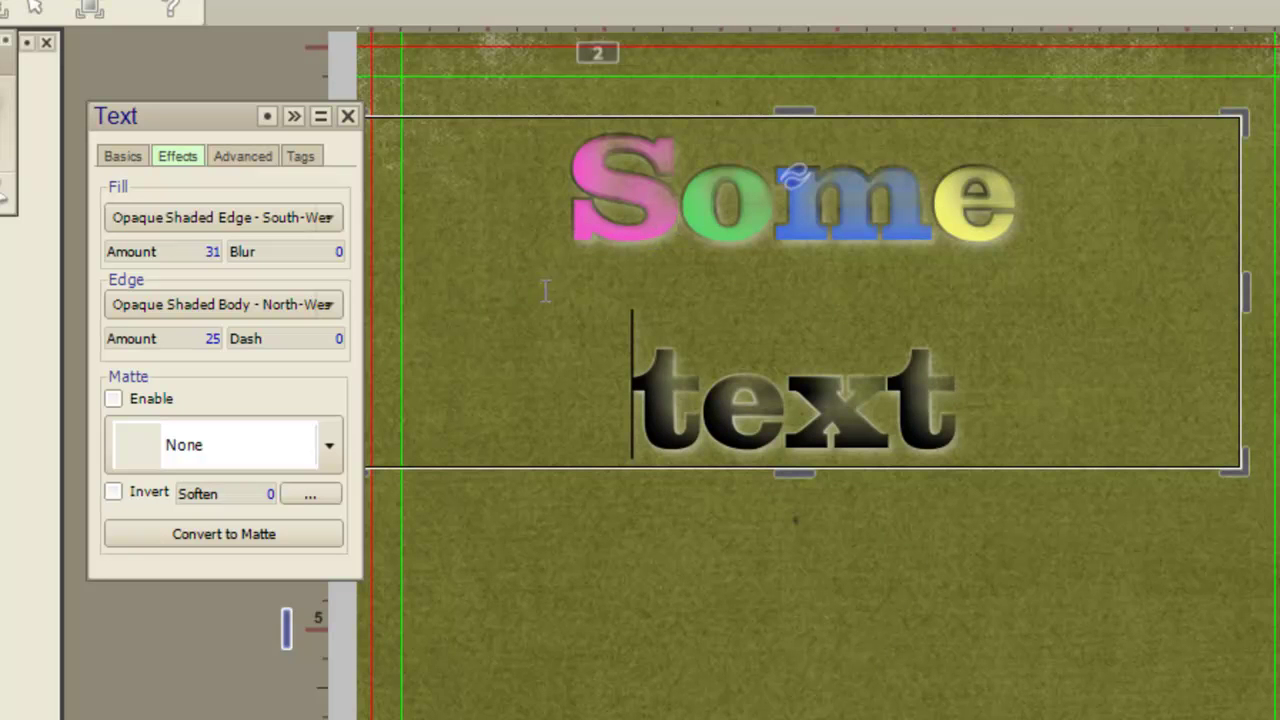
left_click(268, 304)
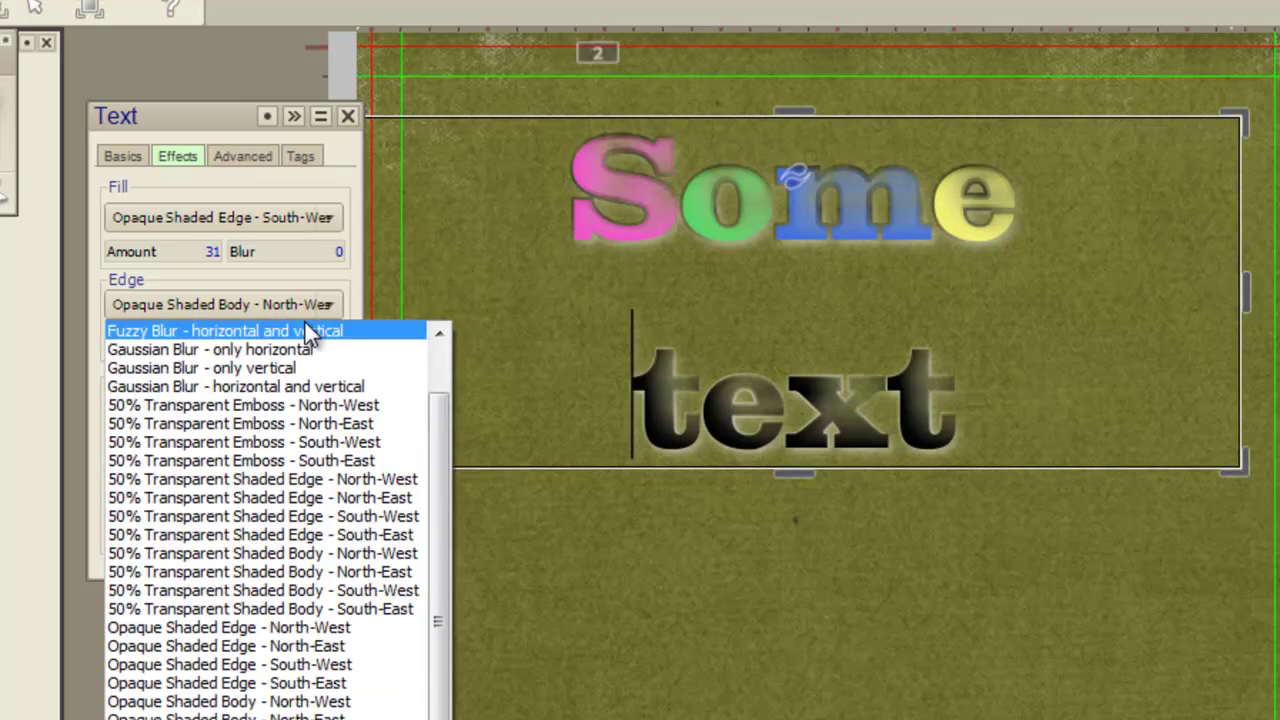
left_click(439, 332)
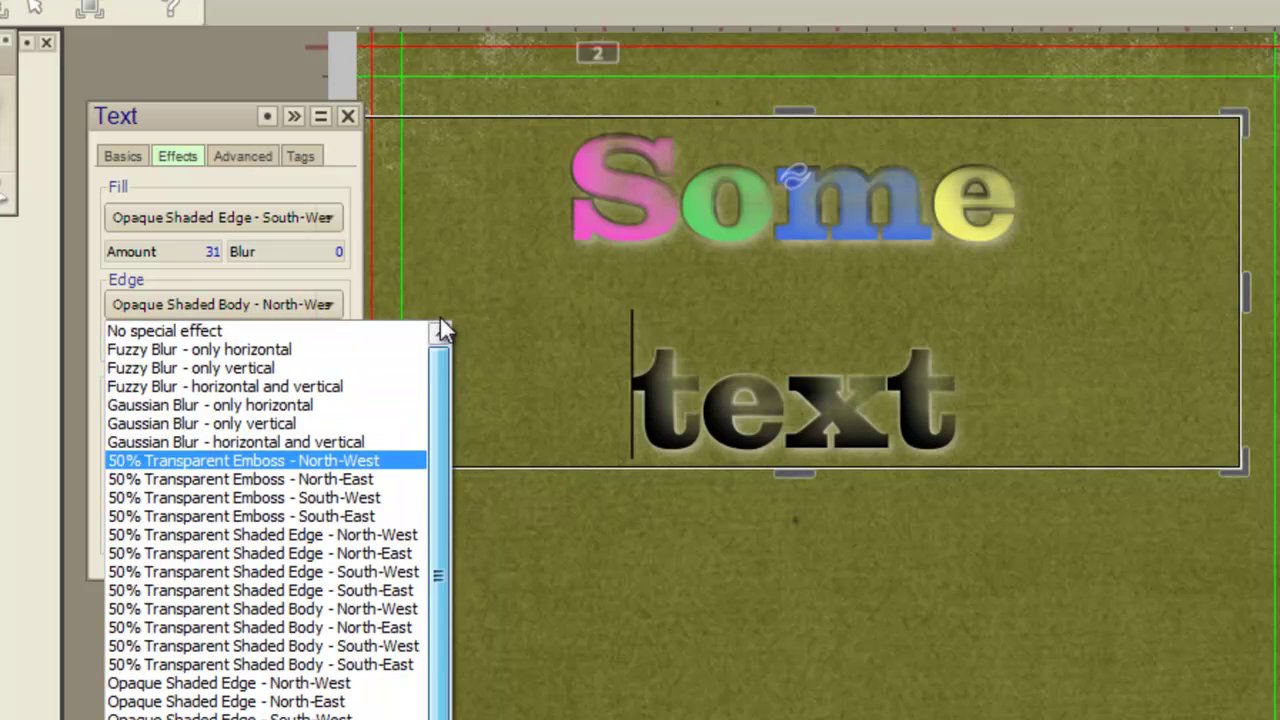
left_click(216, 330)
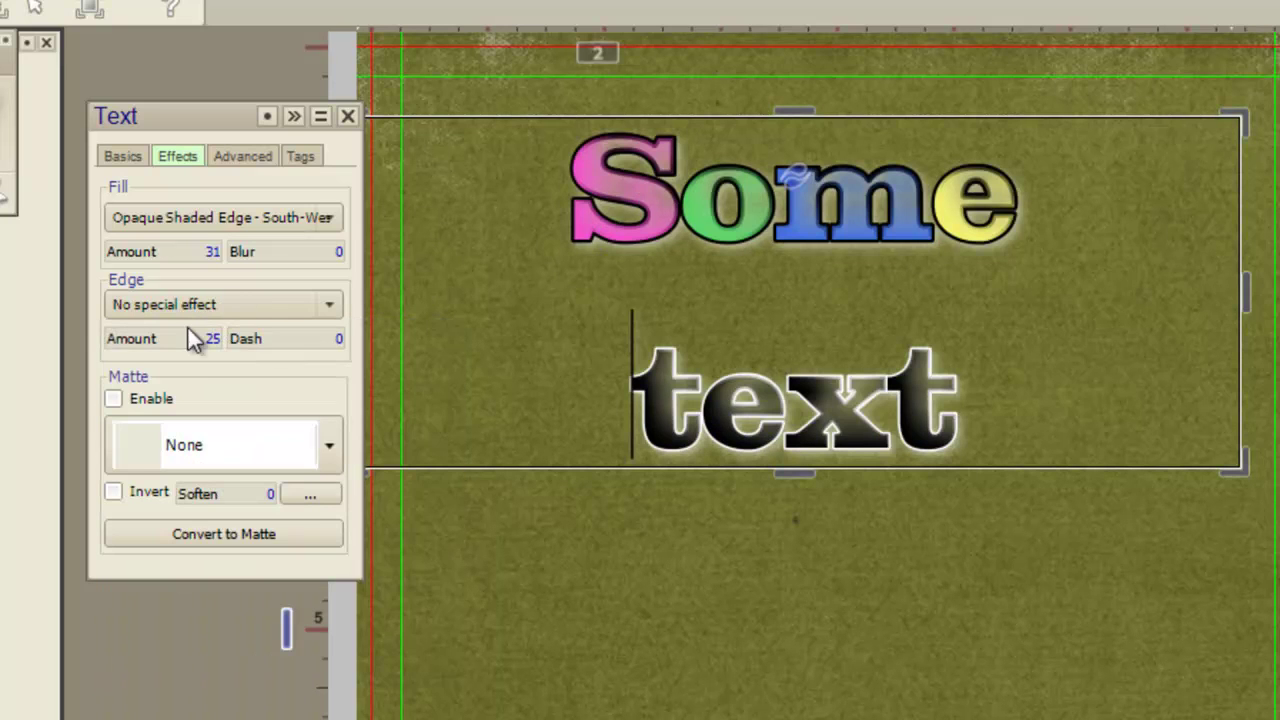
left_click(152, 347)
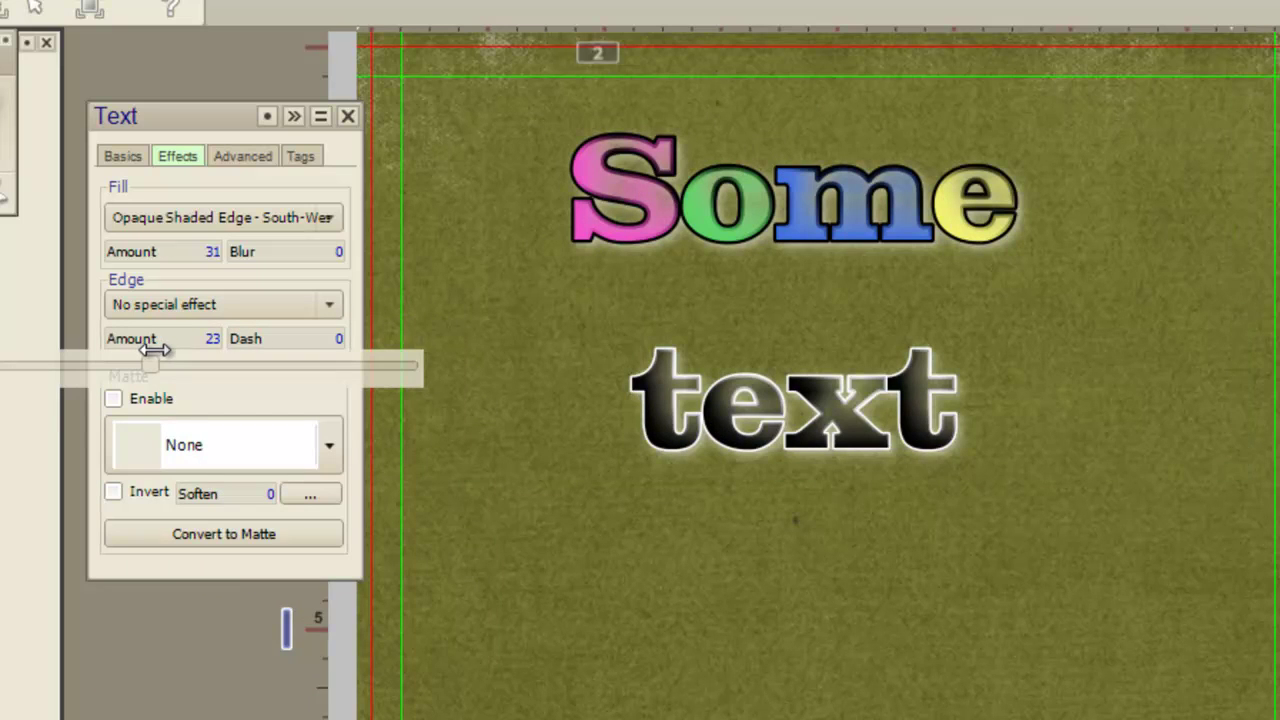
Set the edge thickness of the word "Some" to 1 and of the word "text" to 3.205.
left_click(142, 155)
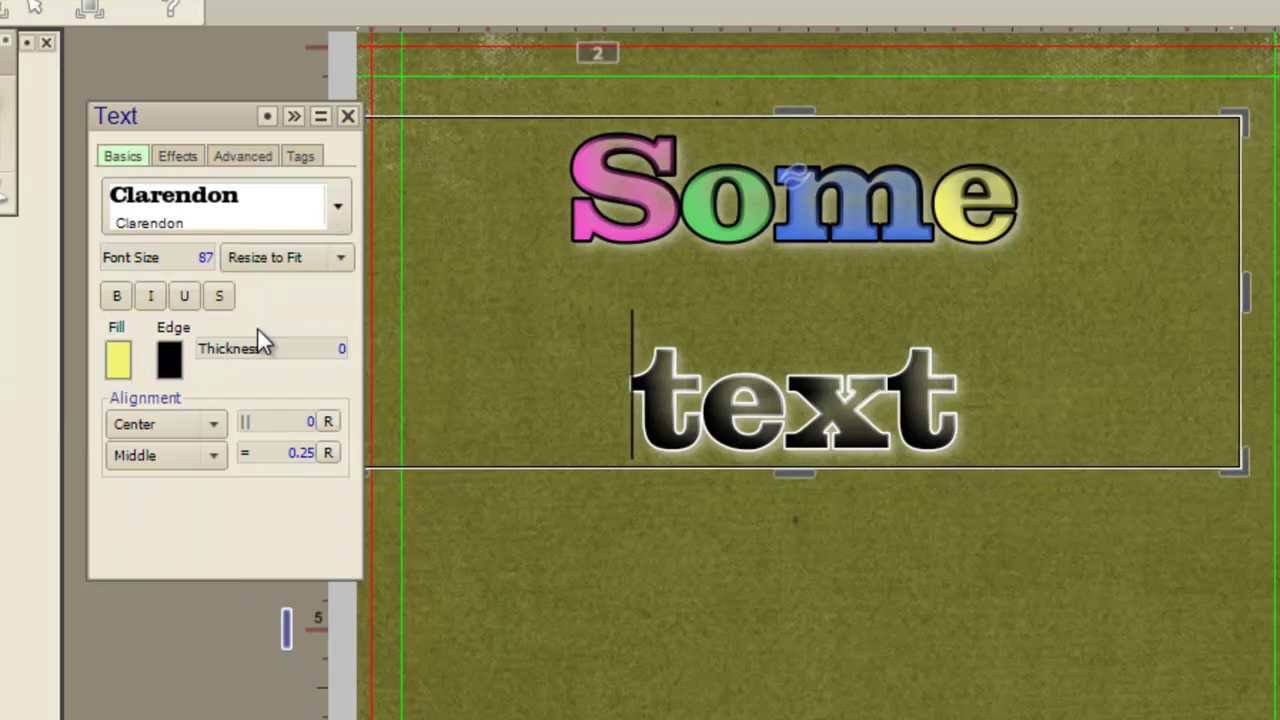
left_click(590, 230)
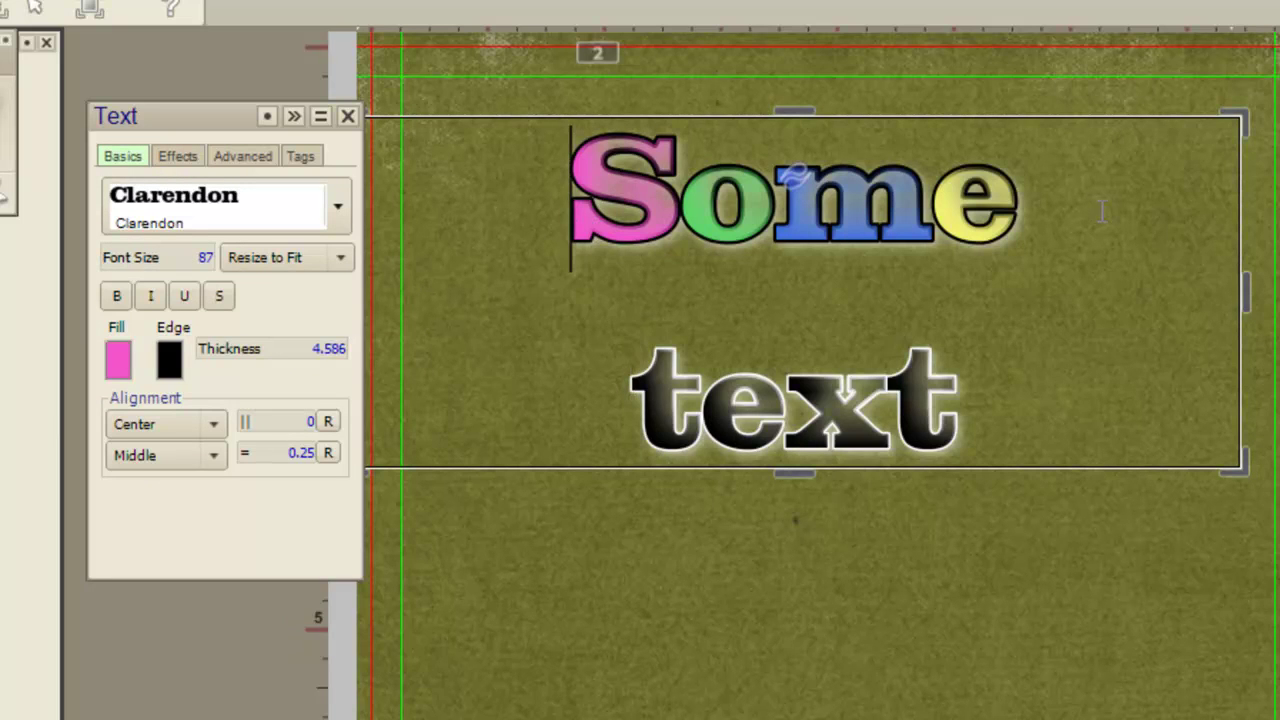
left_click_drag(980, 385, 523, 197)
left_click_drag(265, 355, 251, 378)
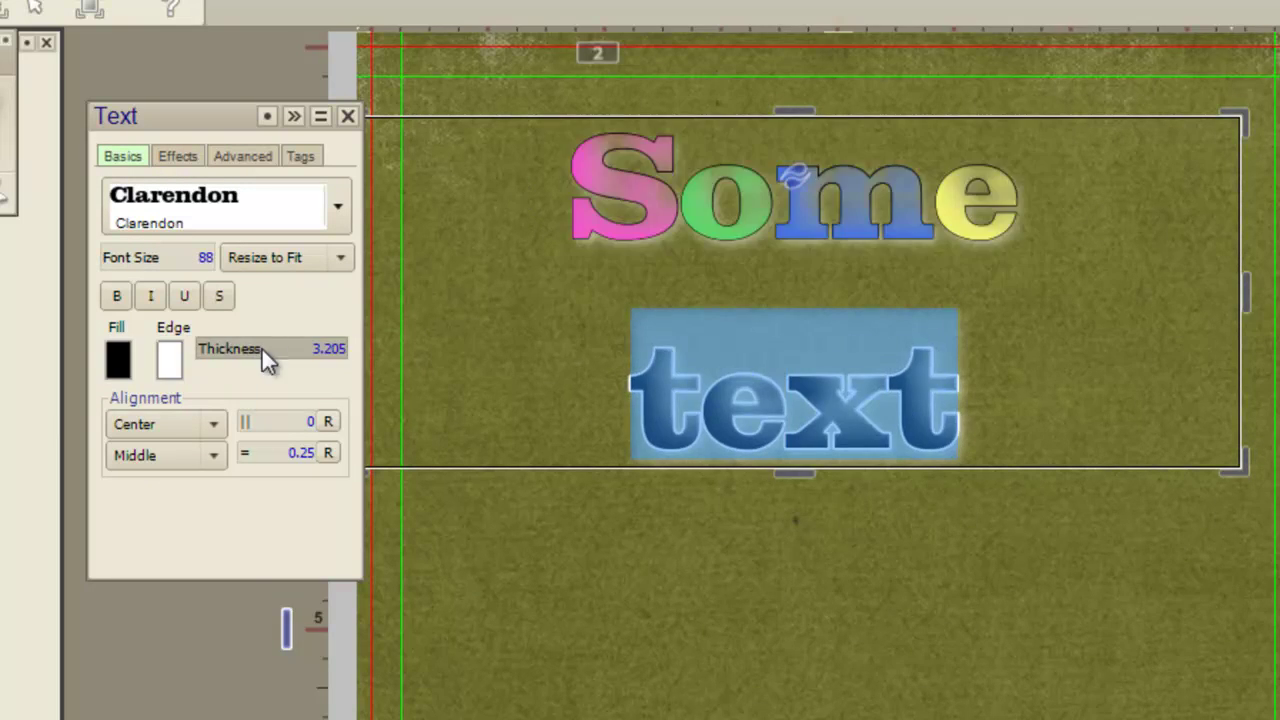
Change the edge colour of the word "Some" to dark grey and set its edge thickness to 1.829.
left_click(782, 210)
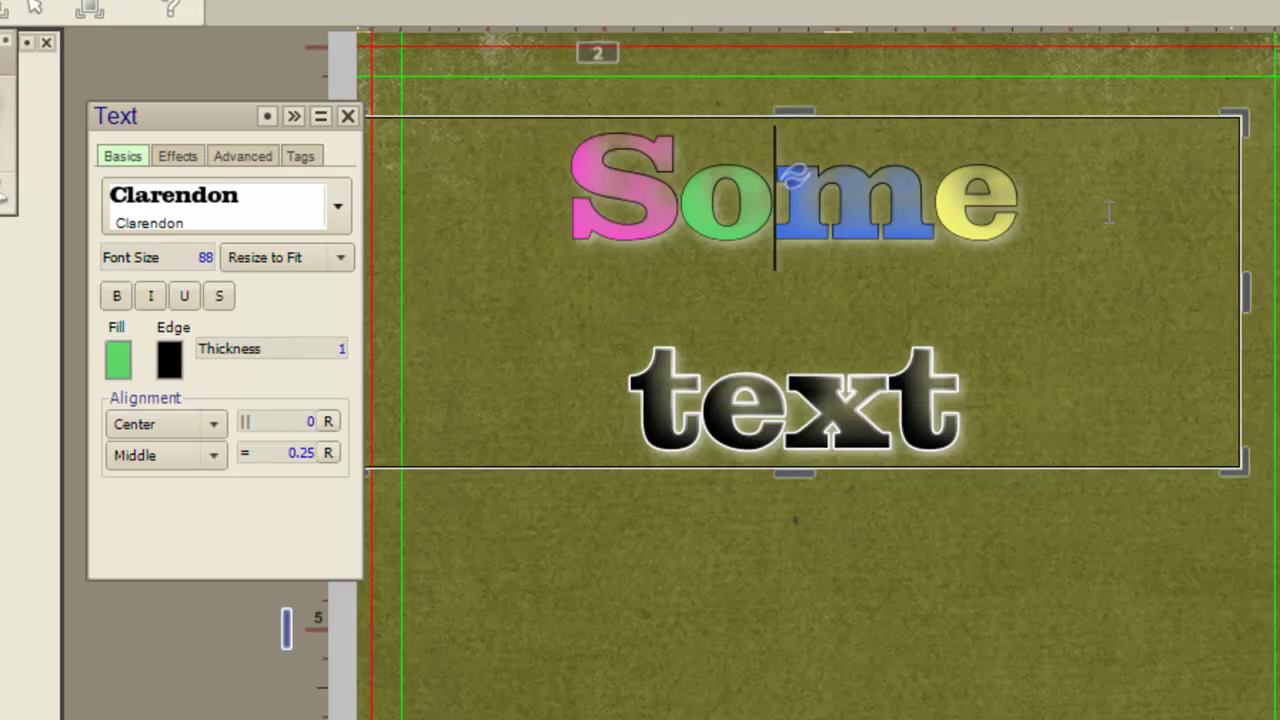
left_click_drag(1060, 212, 589, 174)
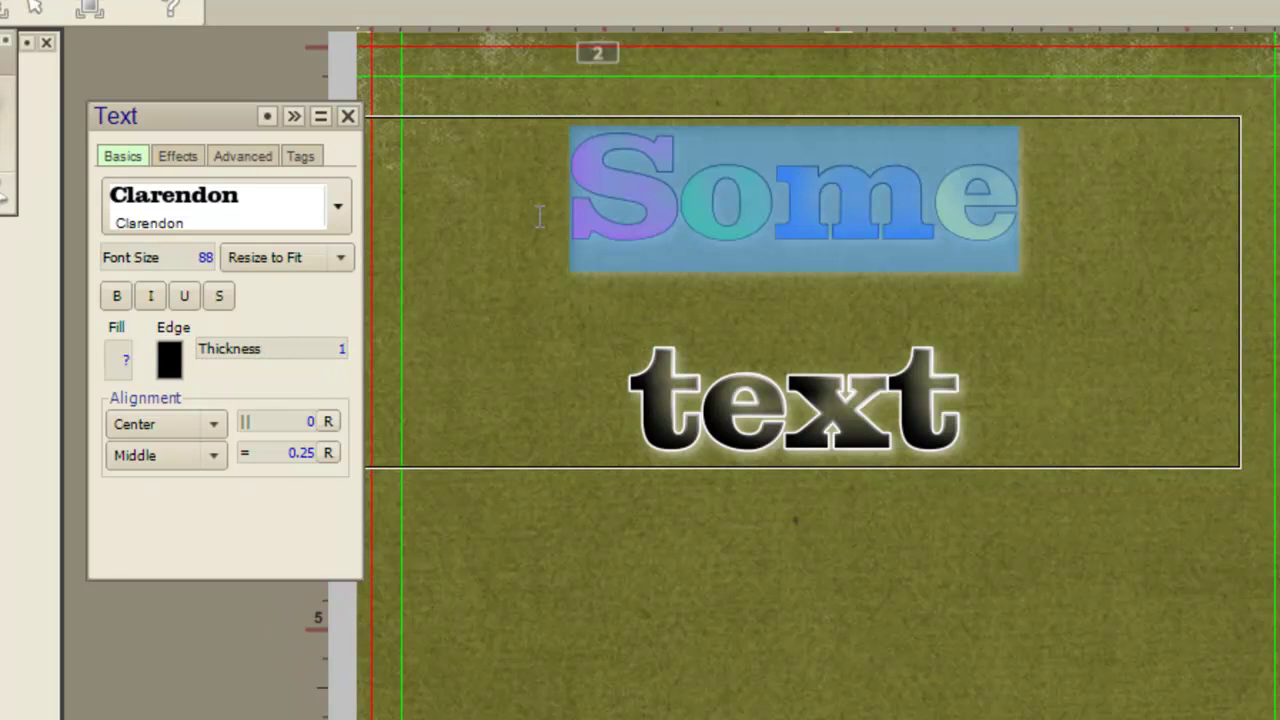
left_click(594, 234)
left_click_drag(1034, 206, 516, 246)
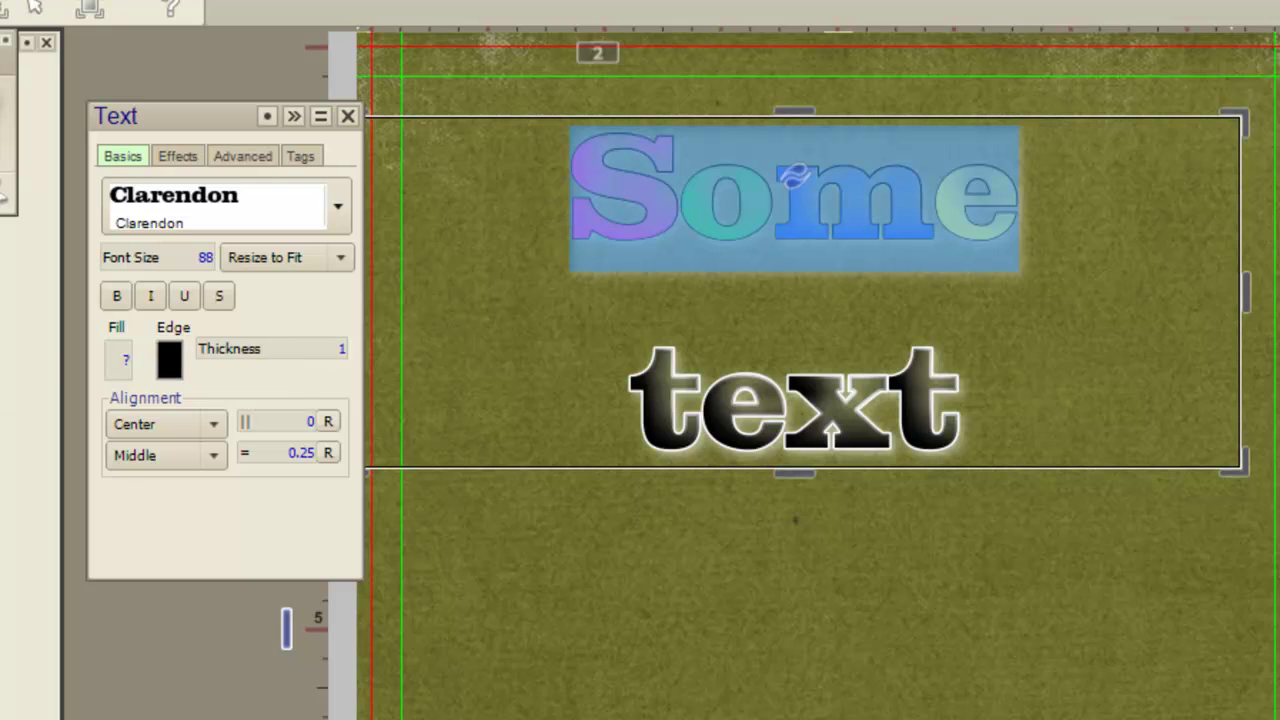
key("Escape")
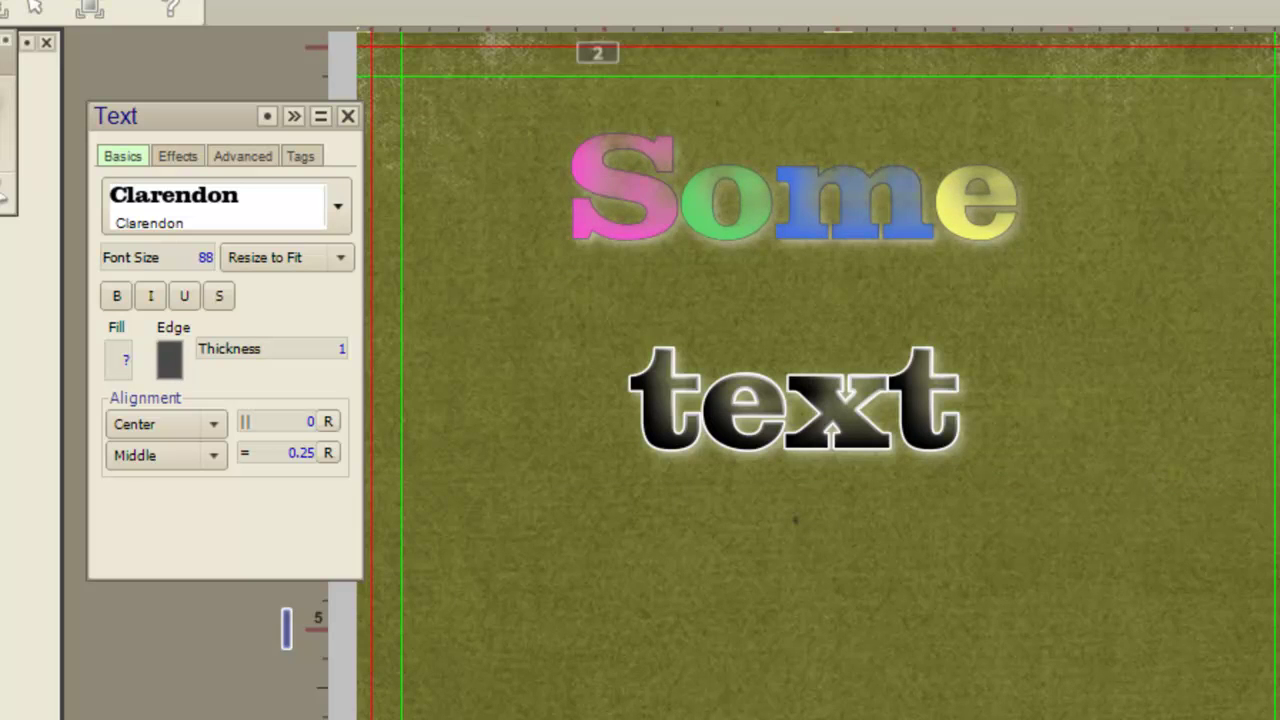
left_click_drag(246, 346, 257, 348)
left_click(576, 296)
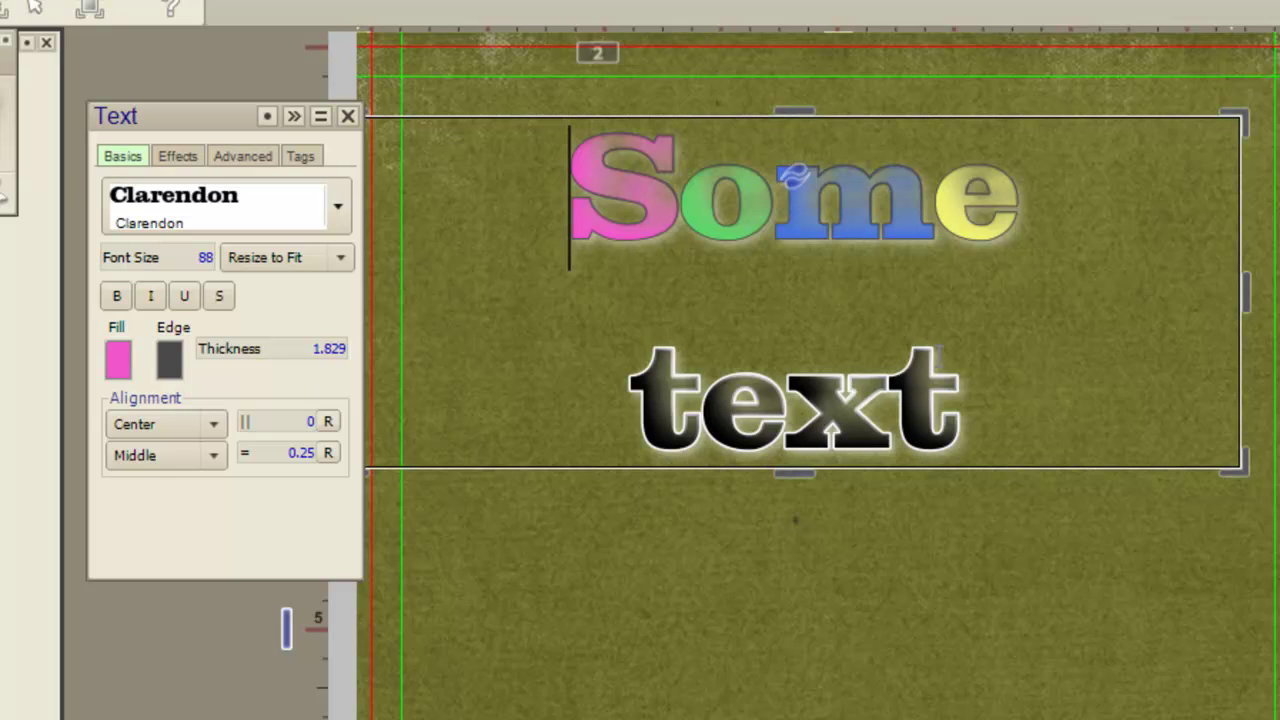
Delete the word "text" so that only "Some" fills the text box.
left_click_drag(990, 406, 605, 428)
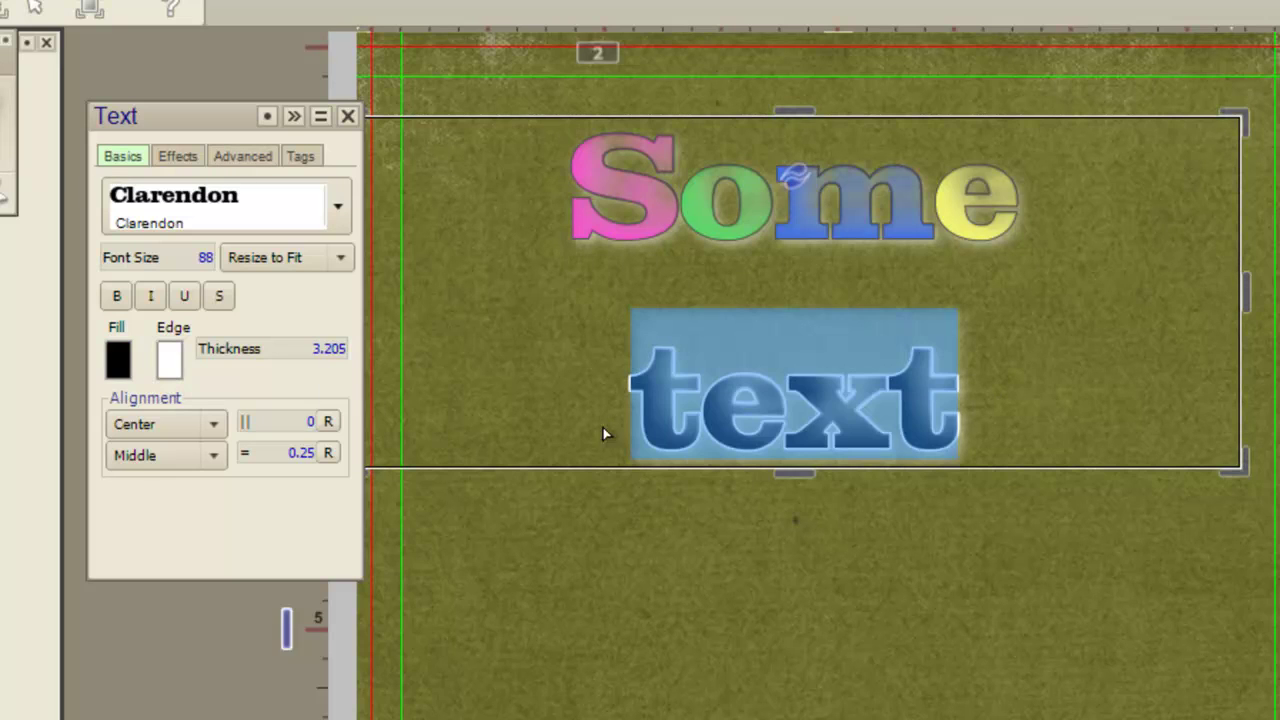
key("BackSpace")
key("BackSpace")
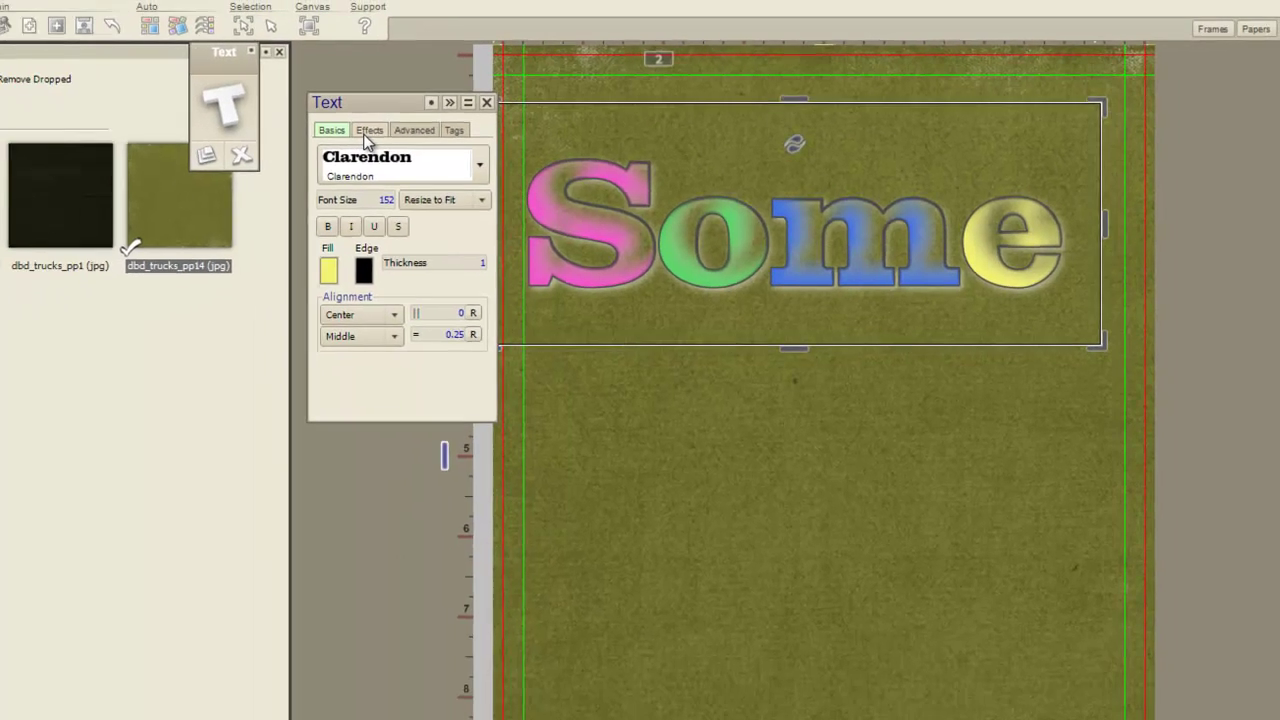
Set the text direction of "Some" to "Sideways, Top-to-Bottom, Left-to-Right".
left_click(177, 156)
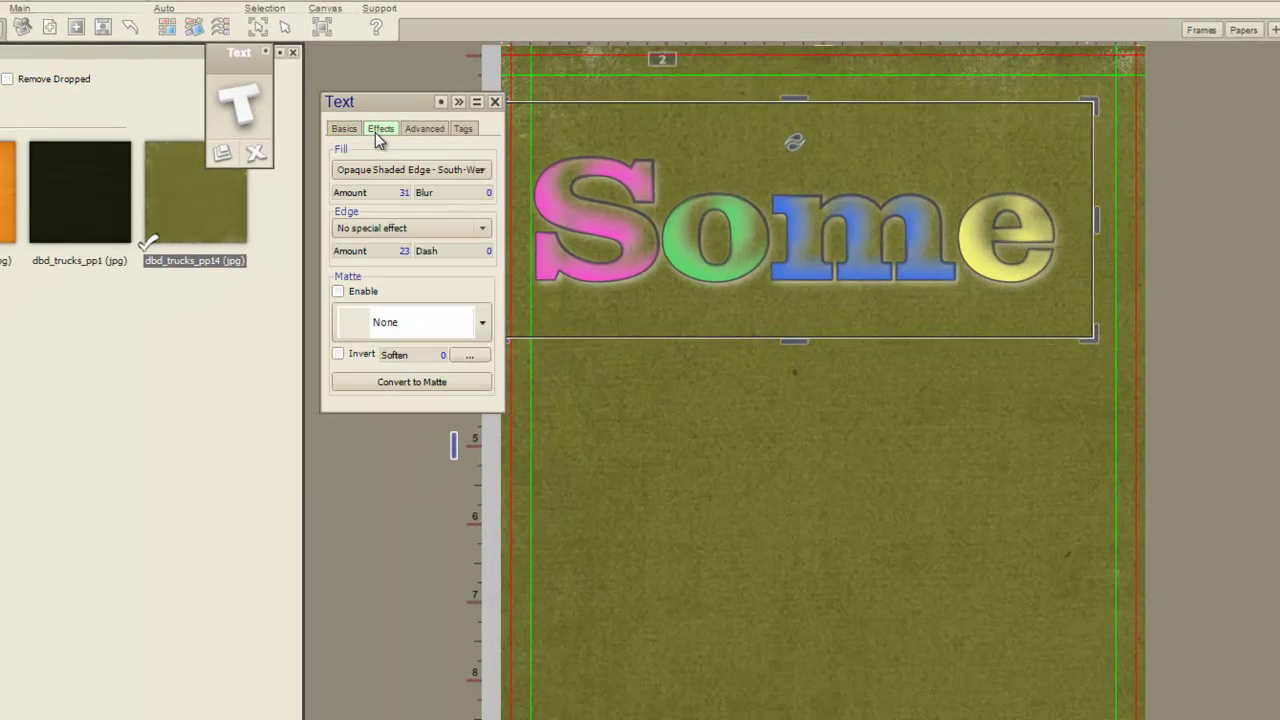
left_click(420, 131)
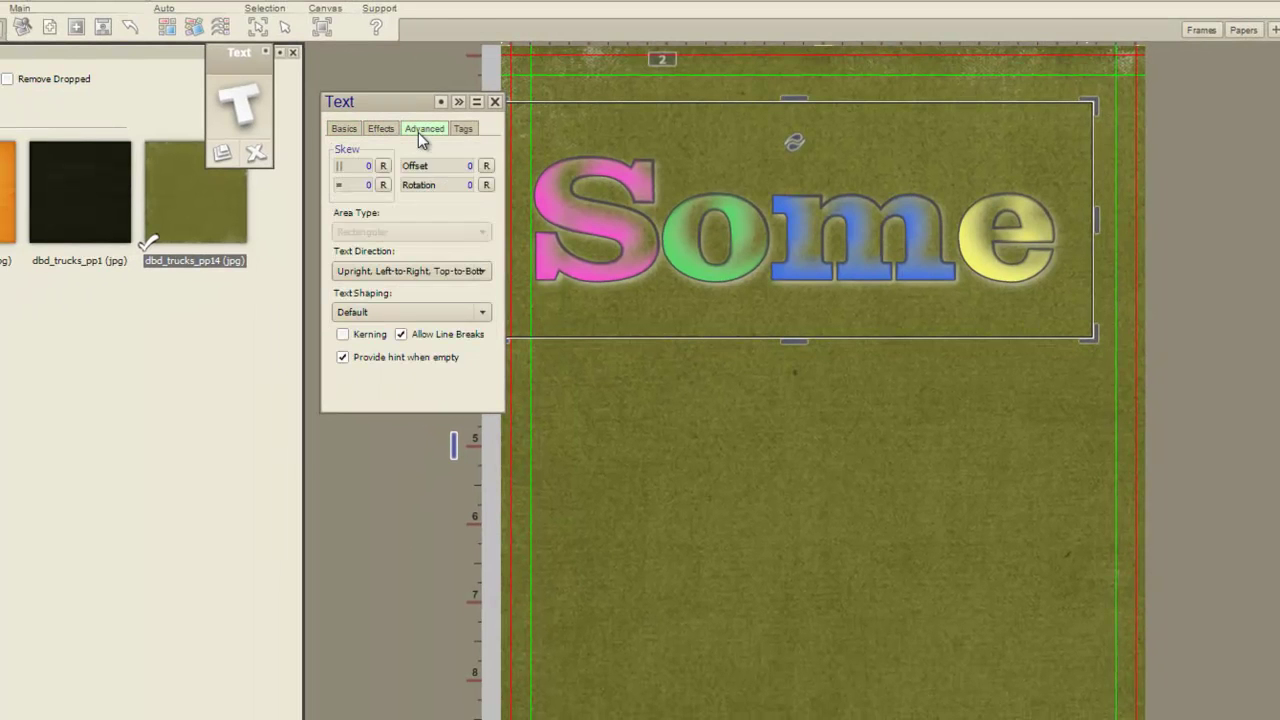
left_click(414, 280)
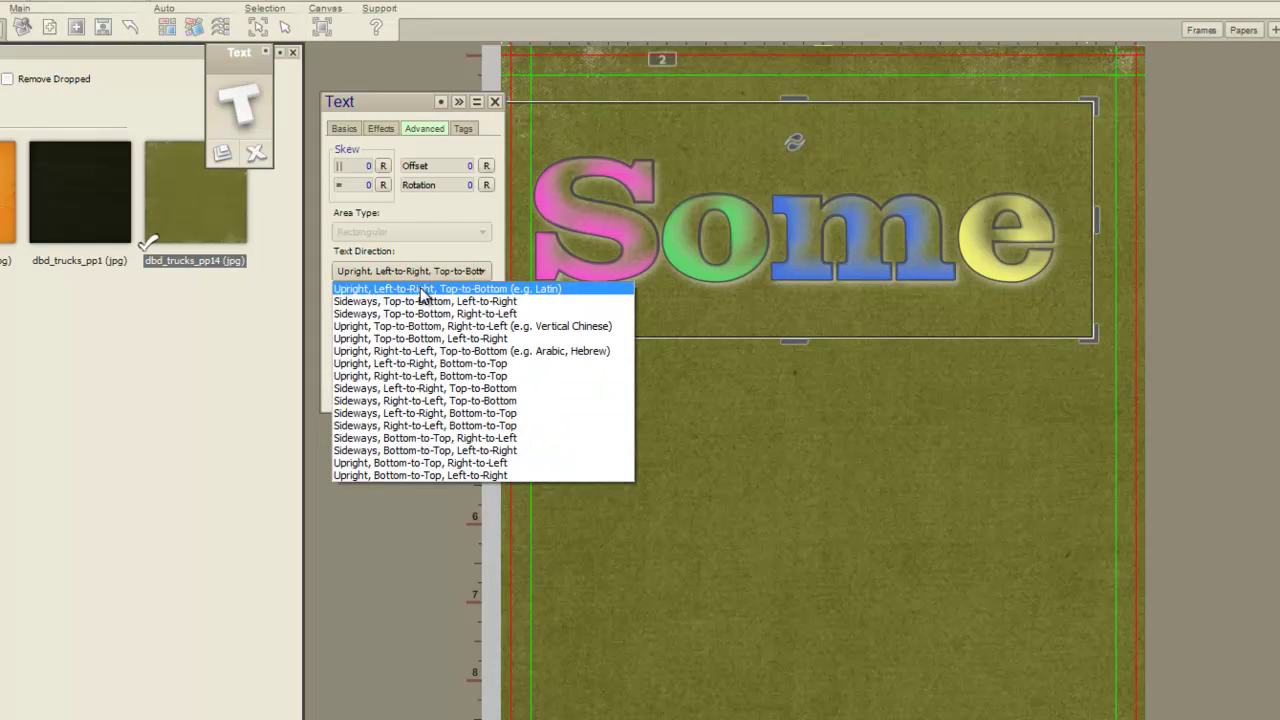
left_click(420, 302)
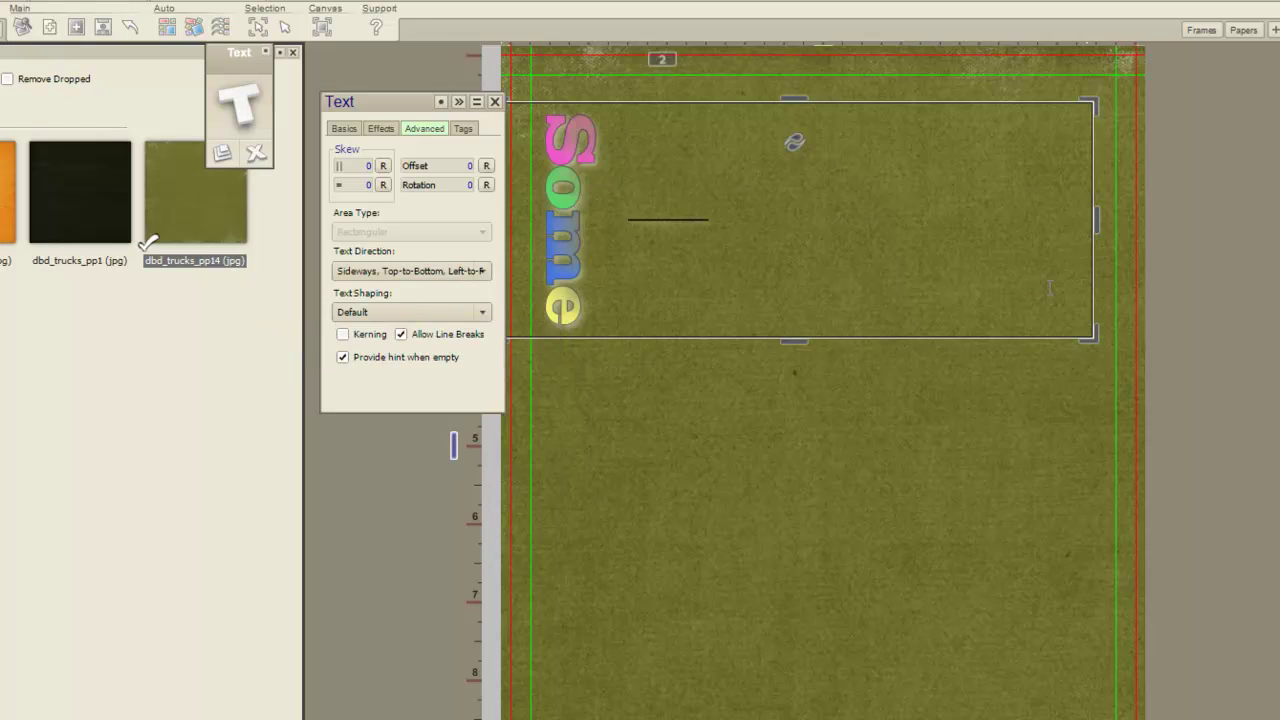
Reshape the text box into a tall, narrow column along the page's left side and delete the blank space after "Some".
left_click_drag(1096, 226, 588, 271)
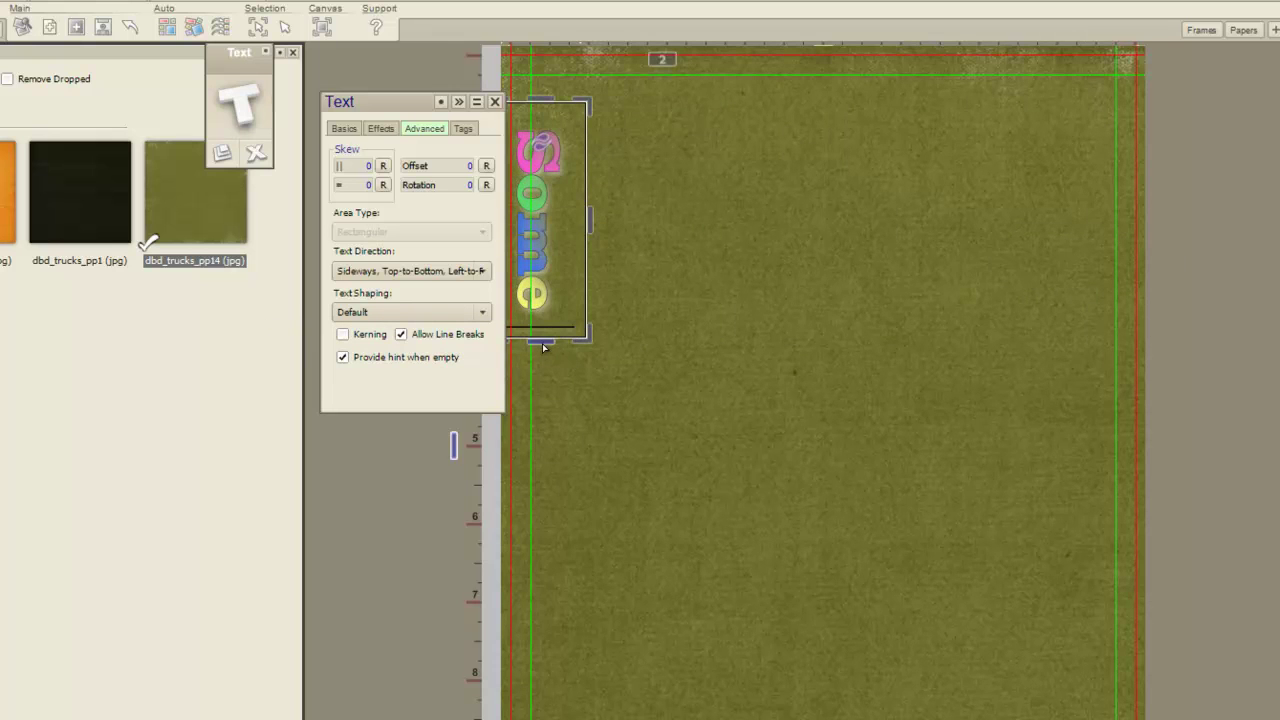
left_click_drag(542, 346, 551, 706)
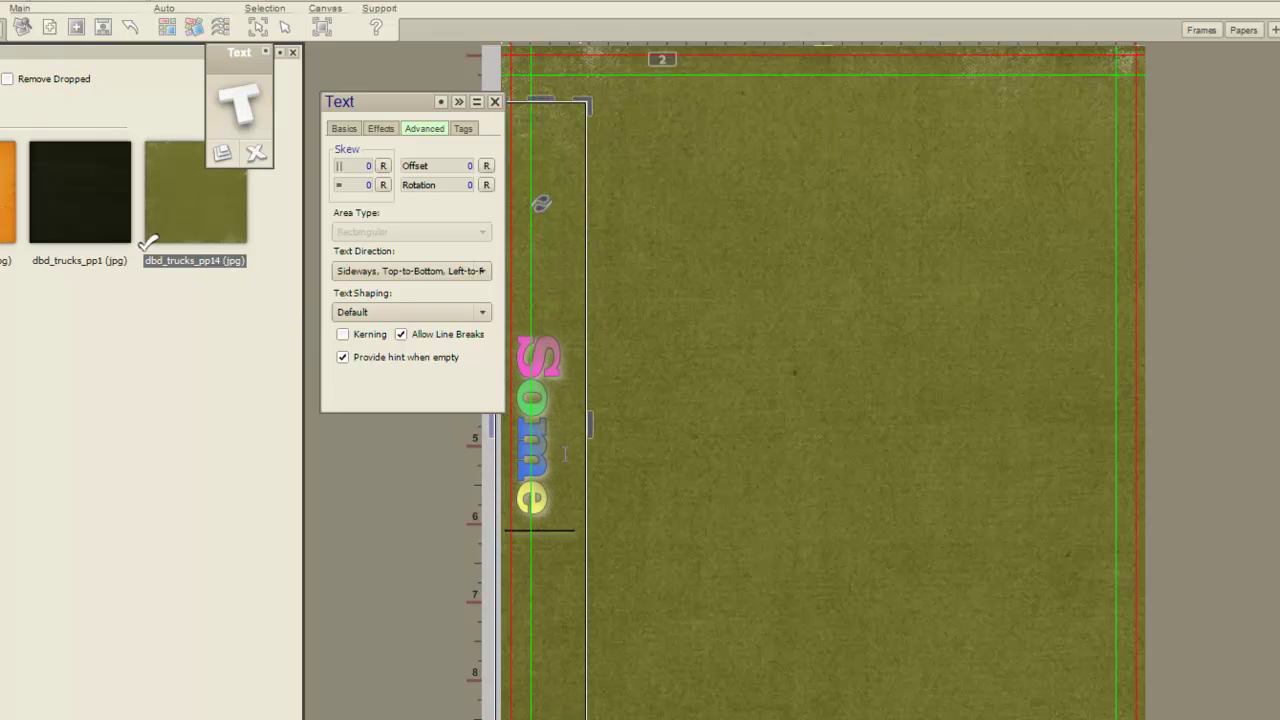
left_click_drag(589, 426, 712, 411)
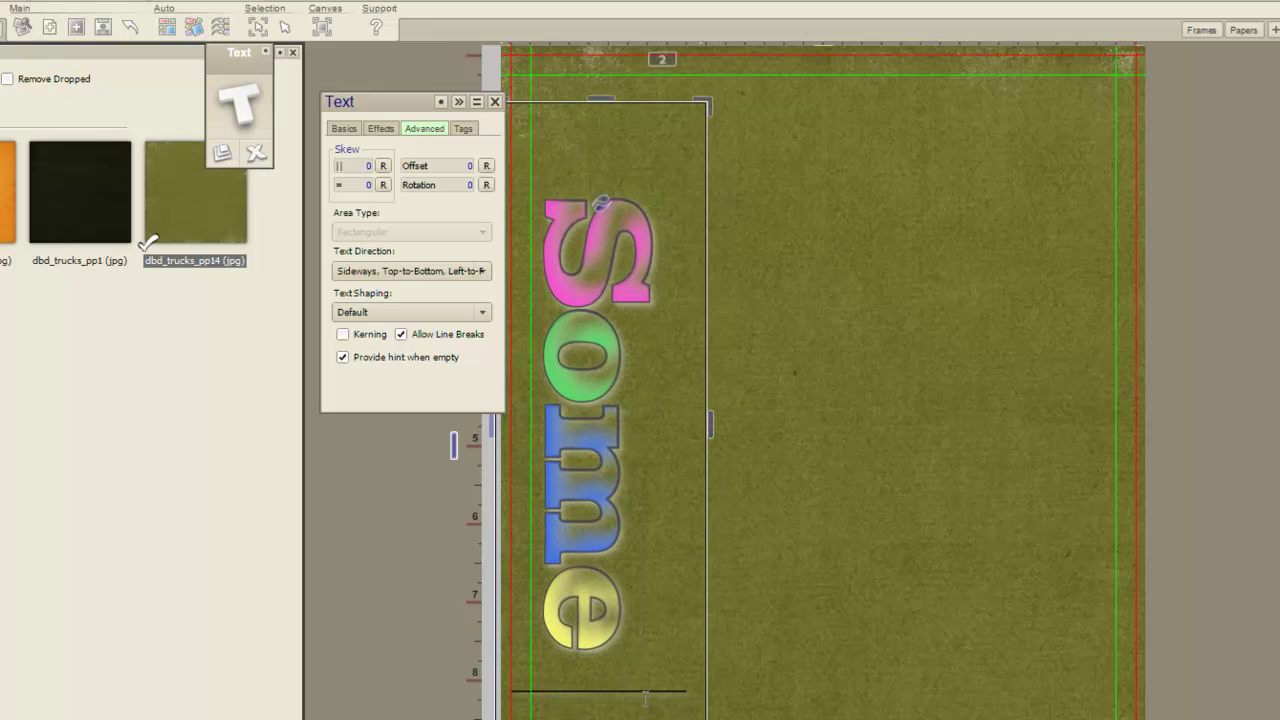
left_click_drag(645, 704, 639, 669)
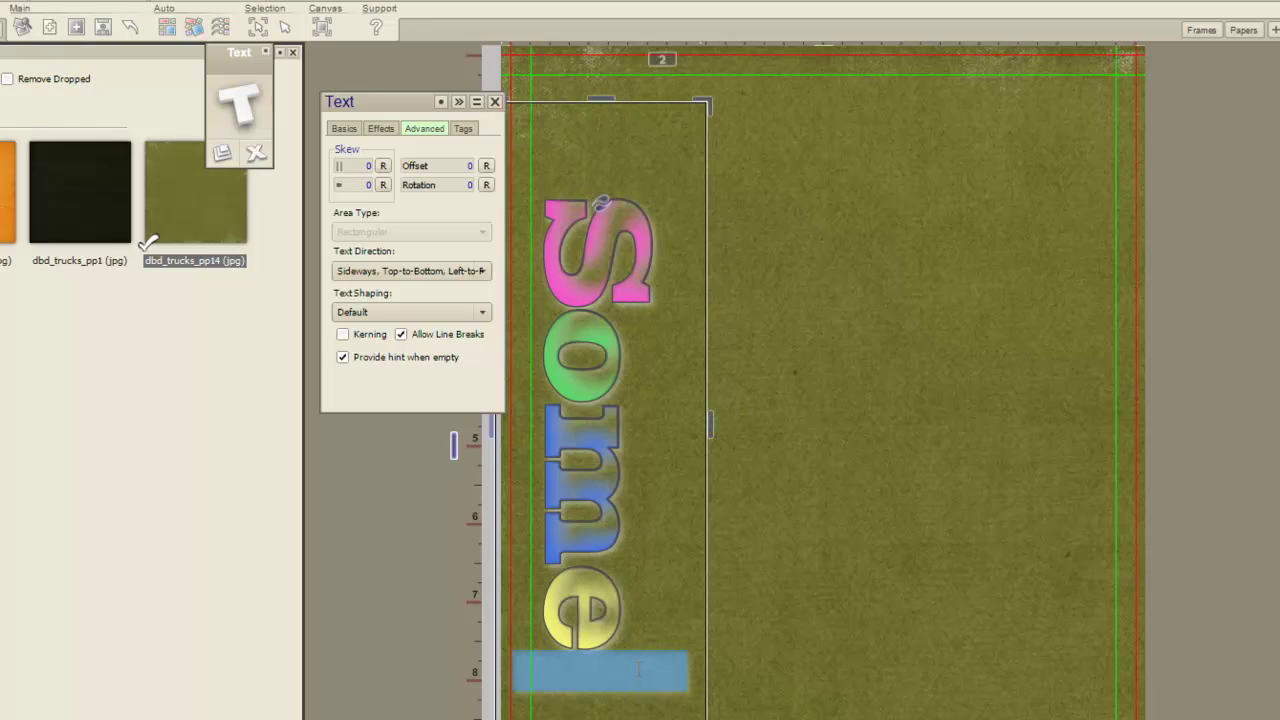
key("BackSpace")
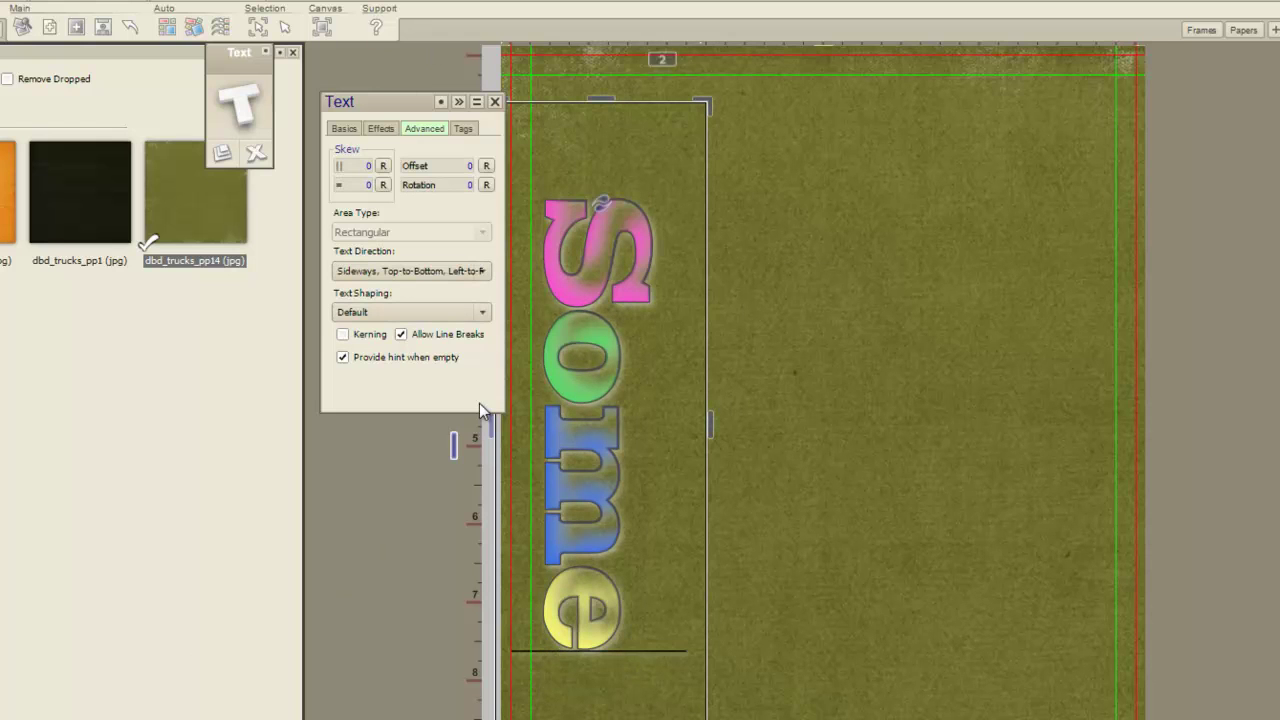
Try the upright Top-to-Bottom text directions on "Some" and set it to "Upright, Right-to-Left, Top-to-Bottom".
left_click(394, 272)
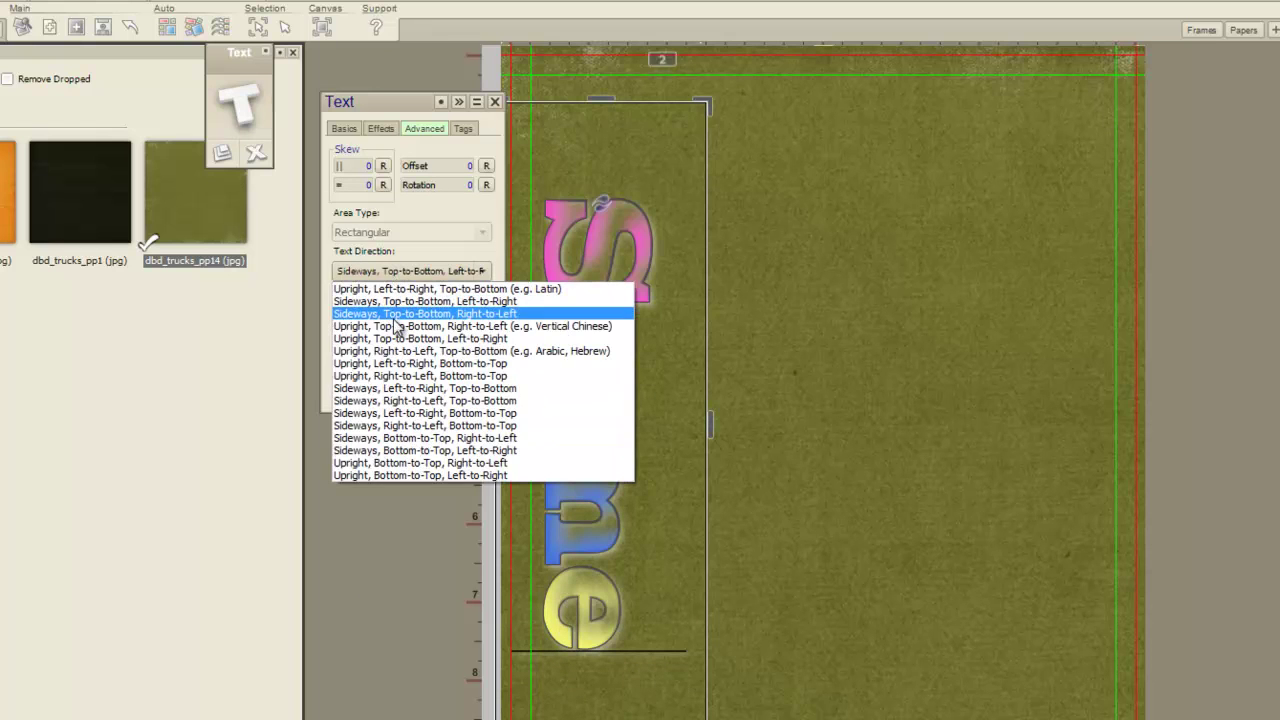
left_click(395, 318)
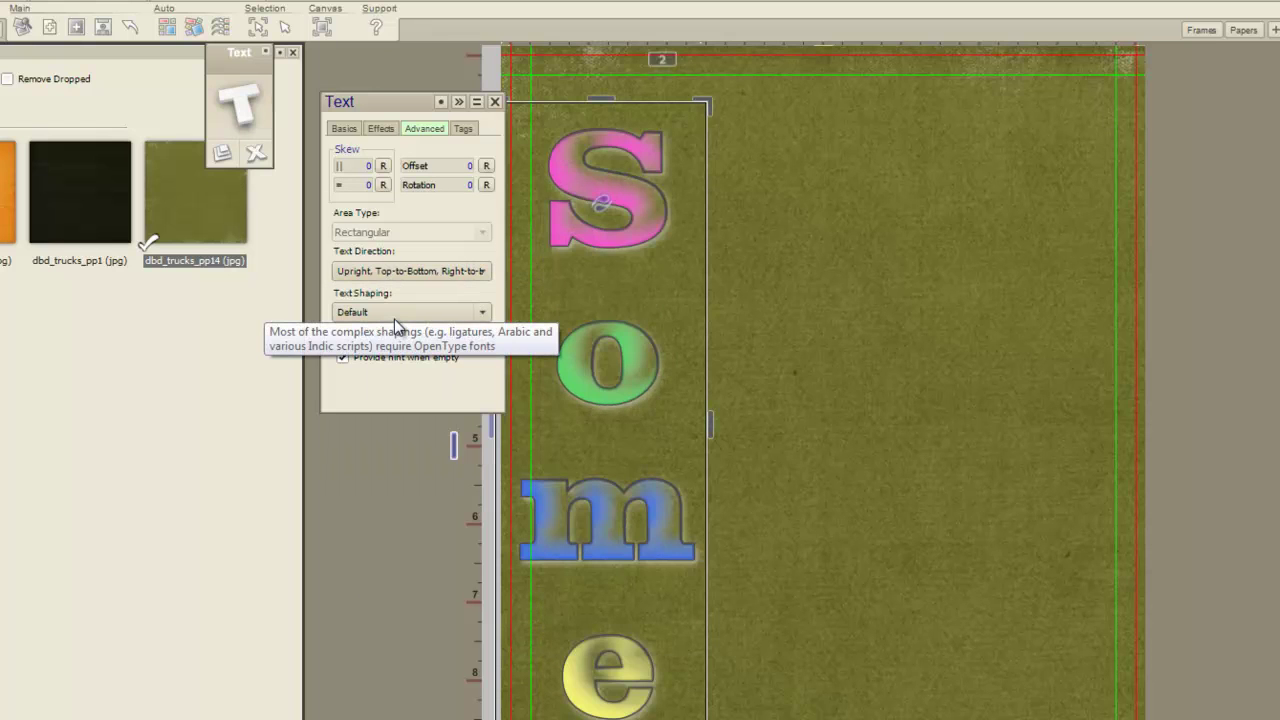
key("Down")
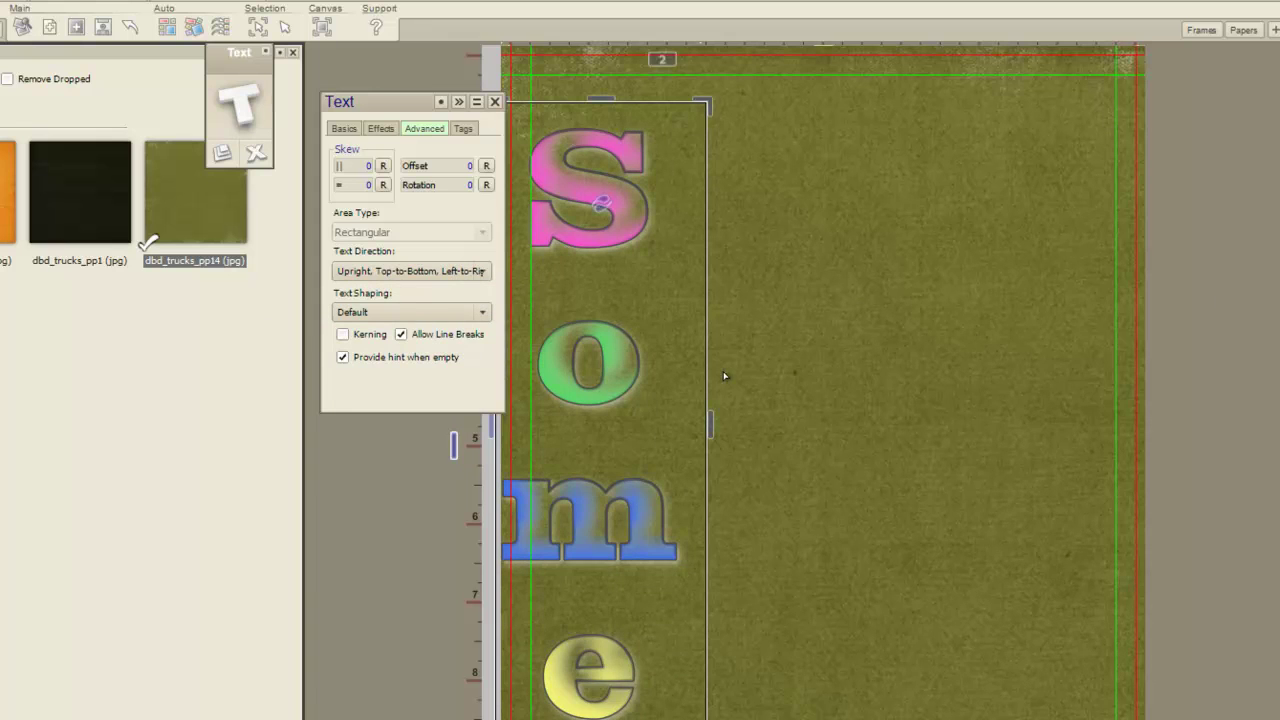
key("Up")
key("Up")
key("Down")
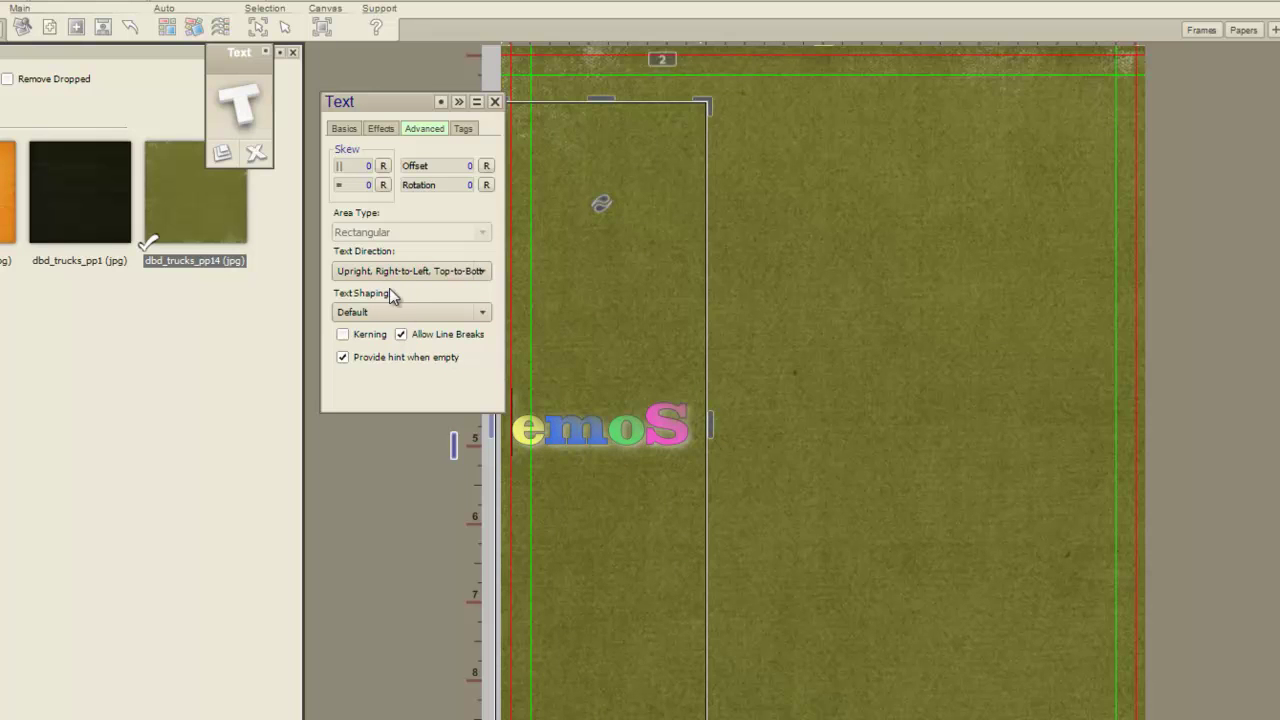
Try further upright text directions on "Some" and set it to "Upright, Left-to-Right, Top-to-Bottom".
key("Up")
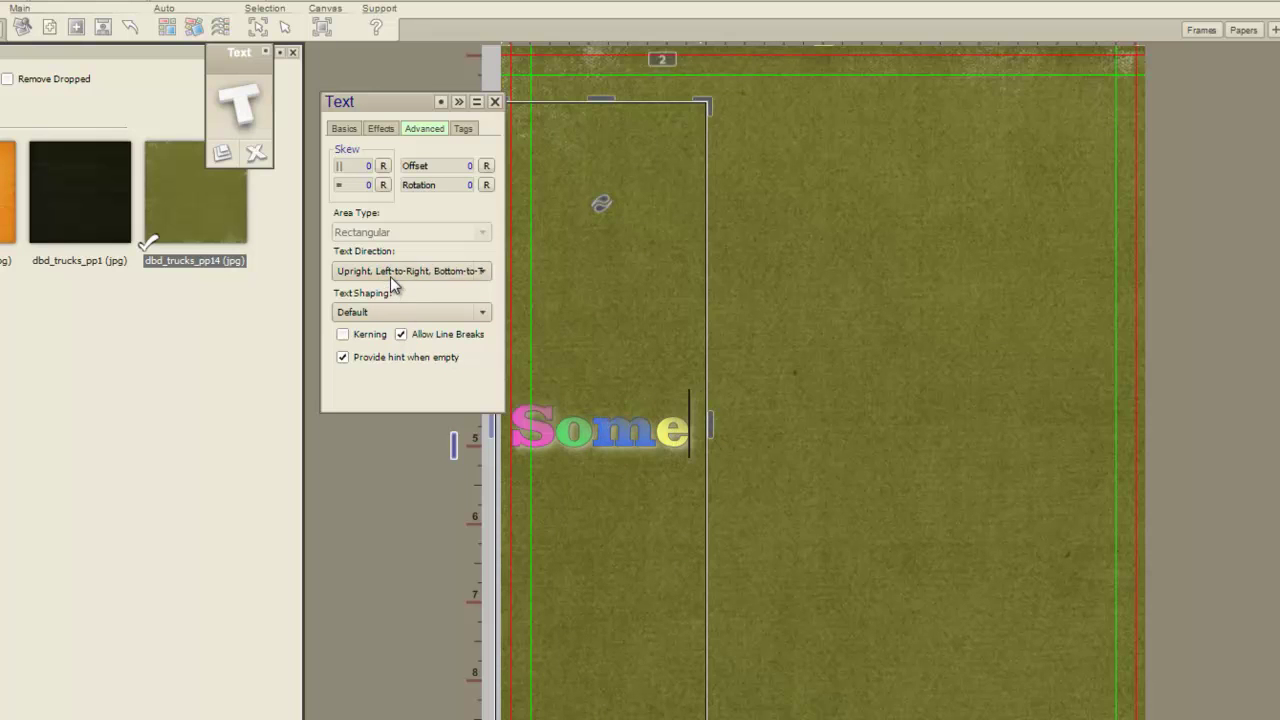
key("Down")
key("Down")
key("Down")
key("Down")
key("Down")
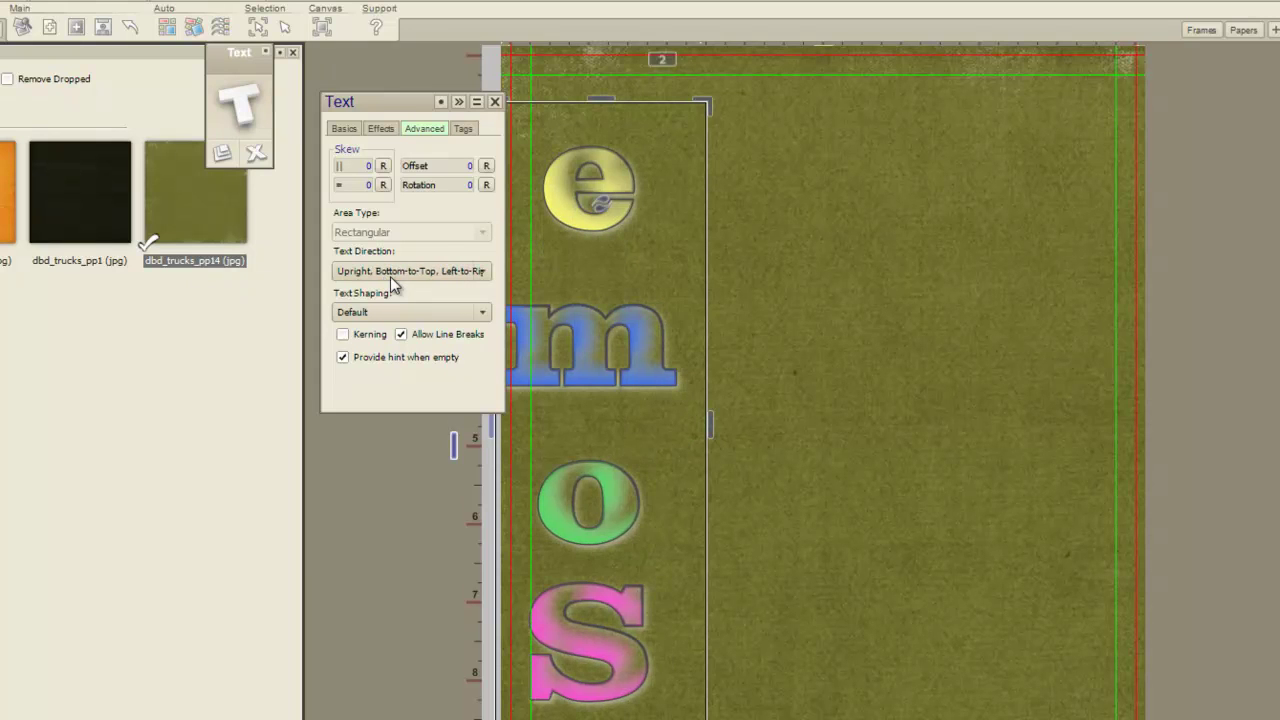
key("Down")
key("Down")
key("Down")
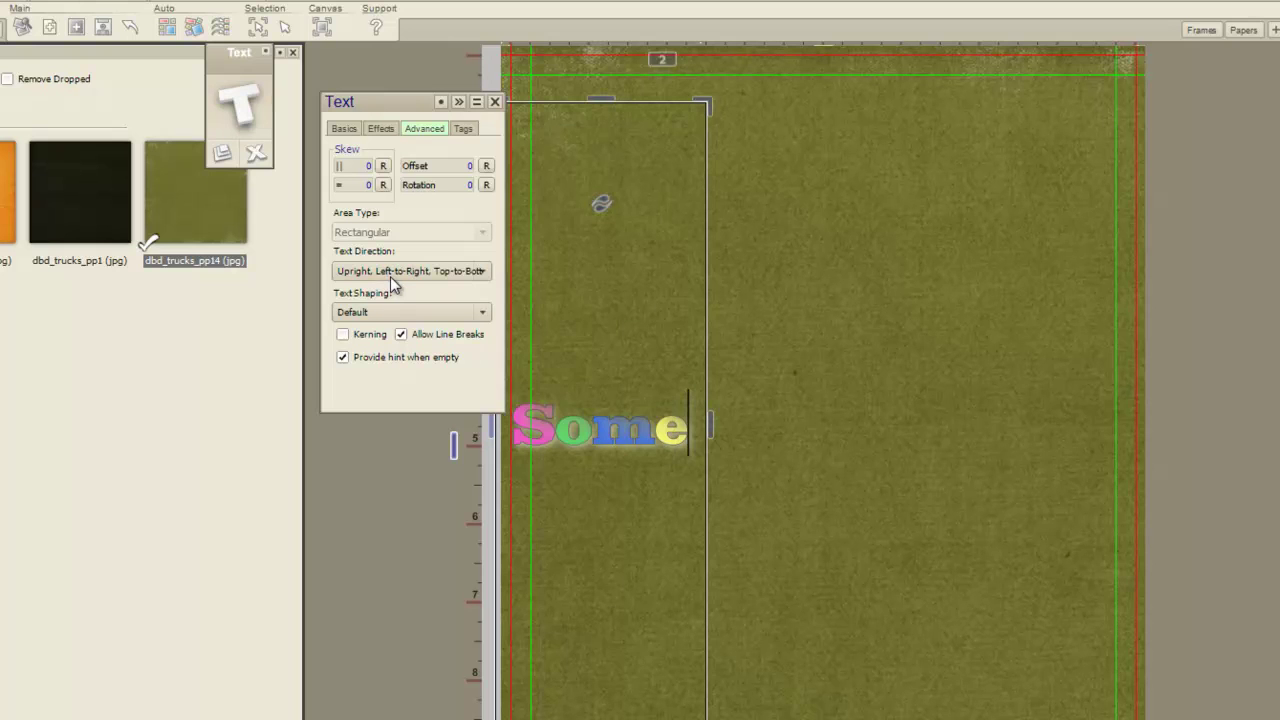
key("Down")
key("Up")
left_click(913, 396)
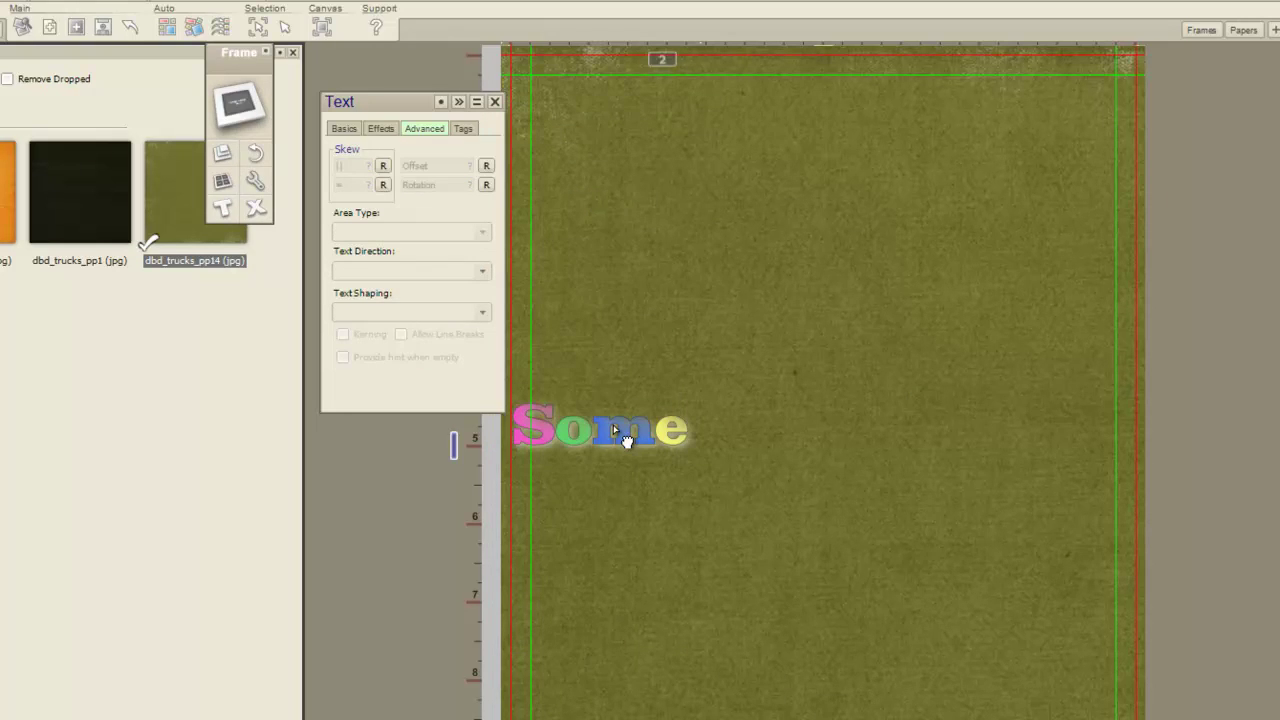
Reshape the "Some" text box into a short, wide banner with larger letters and place it across the top of the page.
left_click_drag(629, 444, 699, 316)
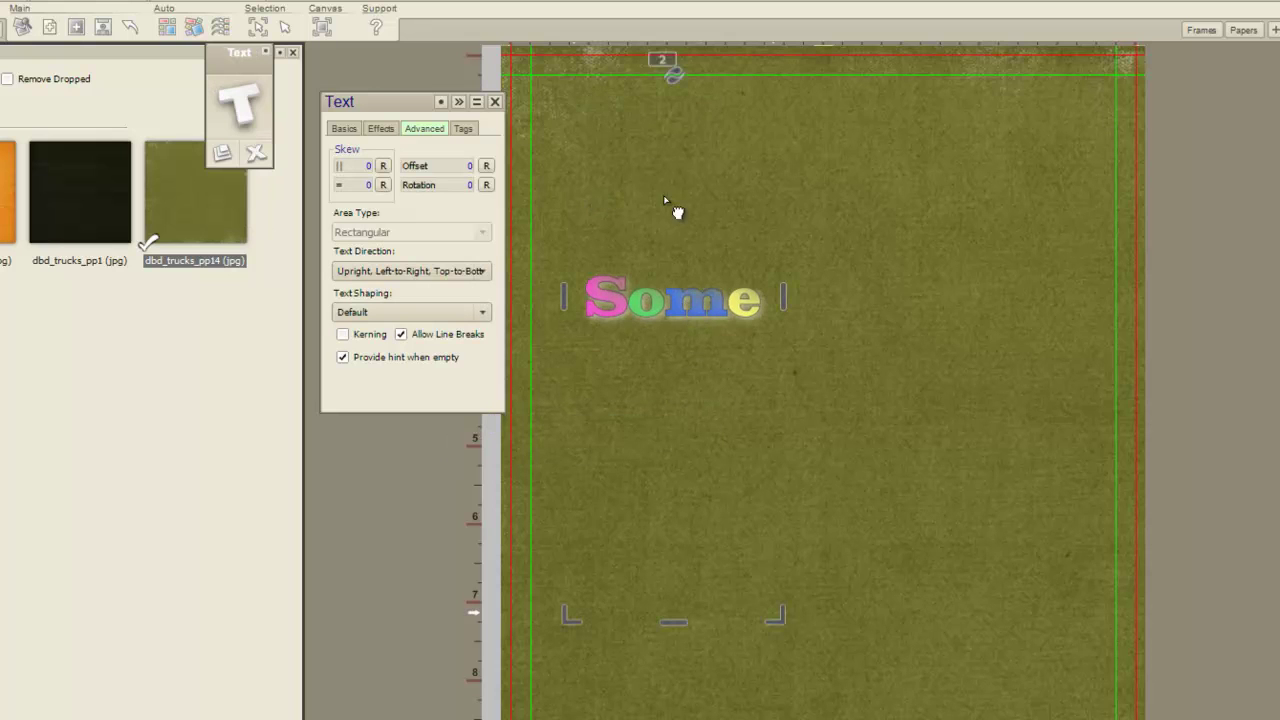
left_click_drag(671, 627, 642, 261)
left_click_drag(690, 135, 714, 354)
left_click_drag(700, 466, 703, 280)
left_click_drag(803, 282, 1117, 345)
left_click_drag(868, 295, 830, 198)
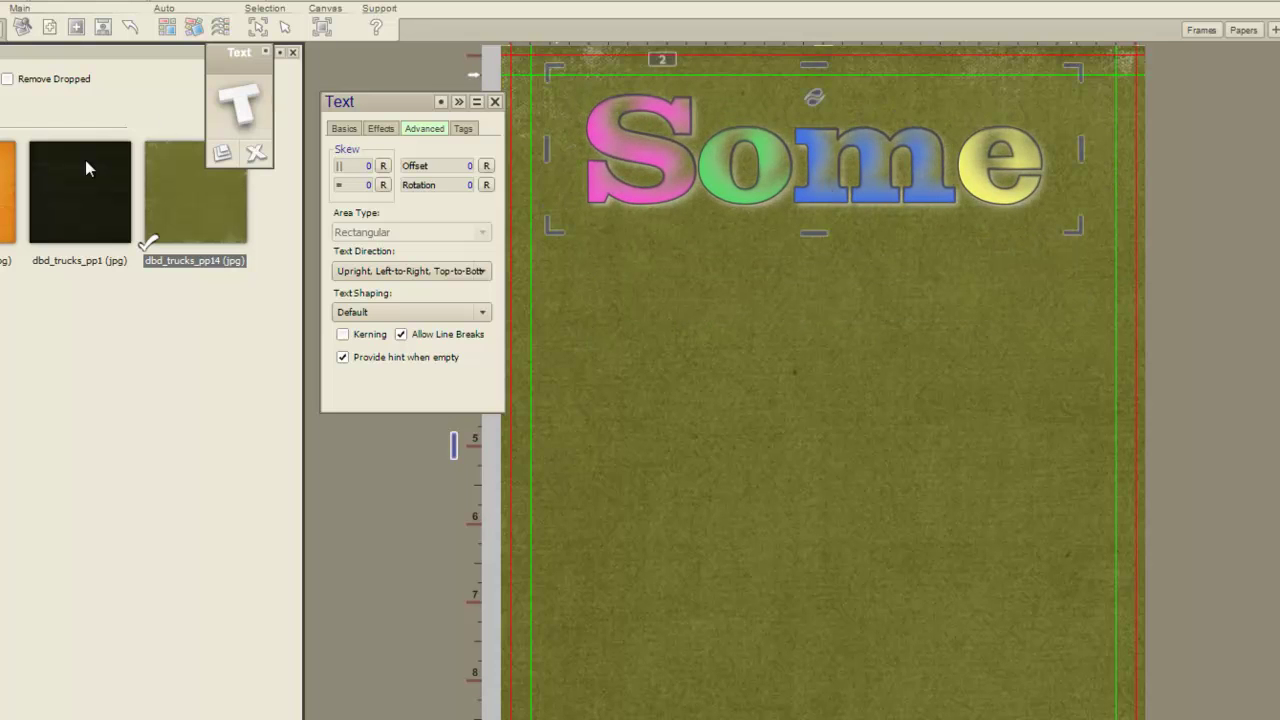
Drop the paper dbd_trucks_pp3.jpg onto the page below "Some" and set it as the canvas background.
left_click(7, 192)
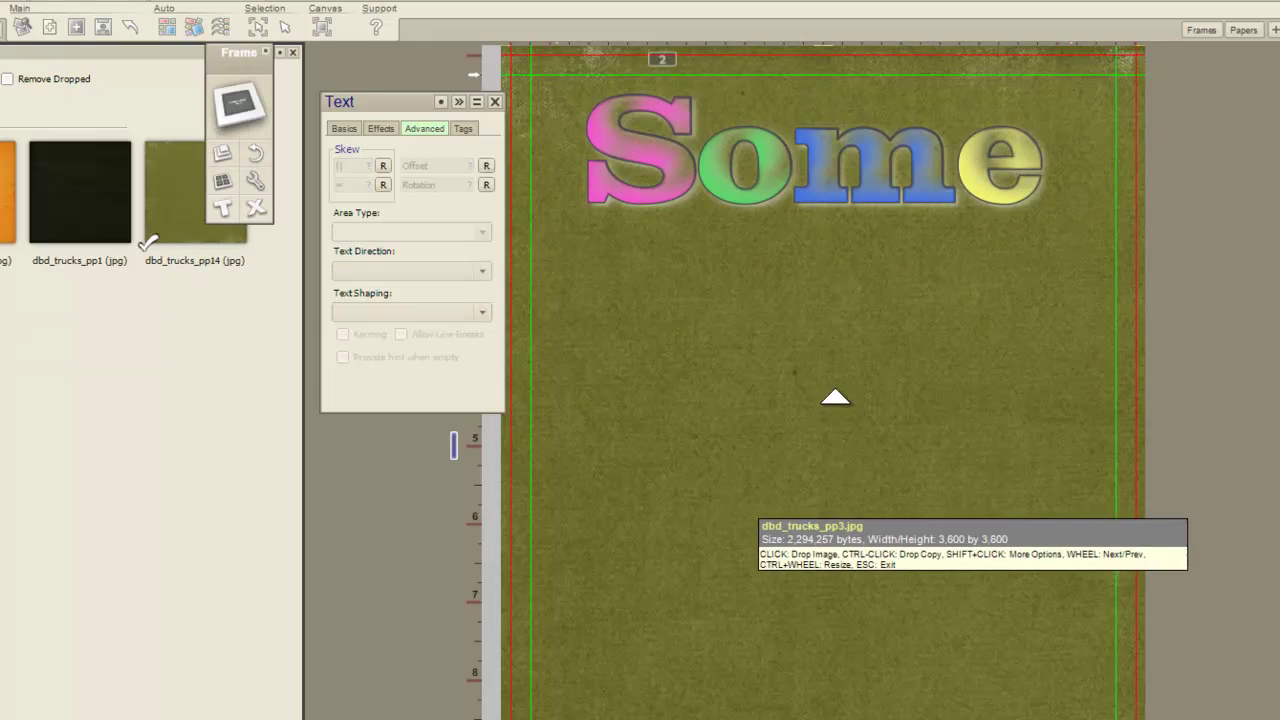
left_click(820, 388)
right_click(814, 391)
mouse_move(880, 428)
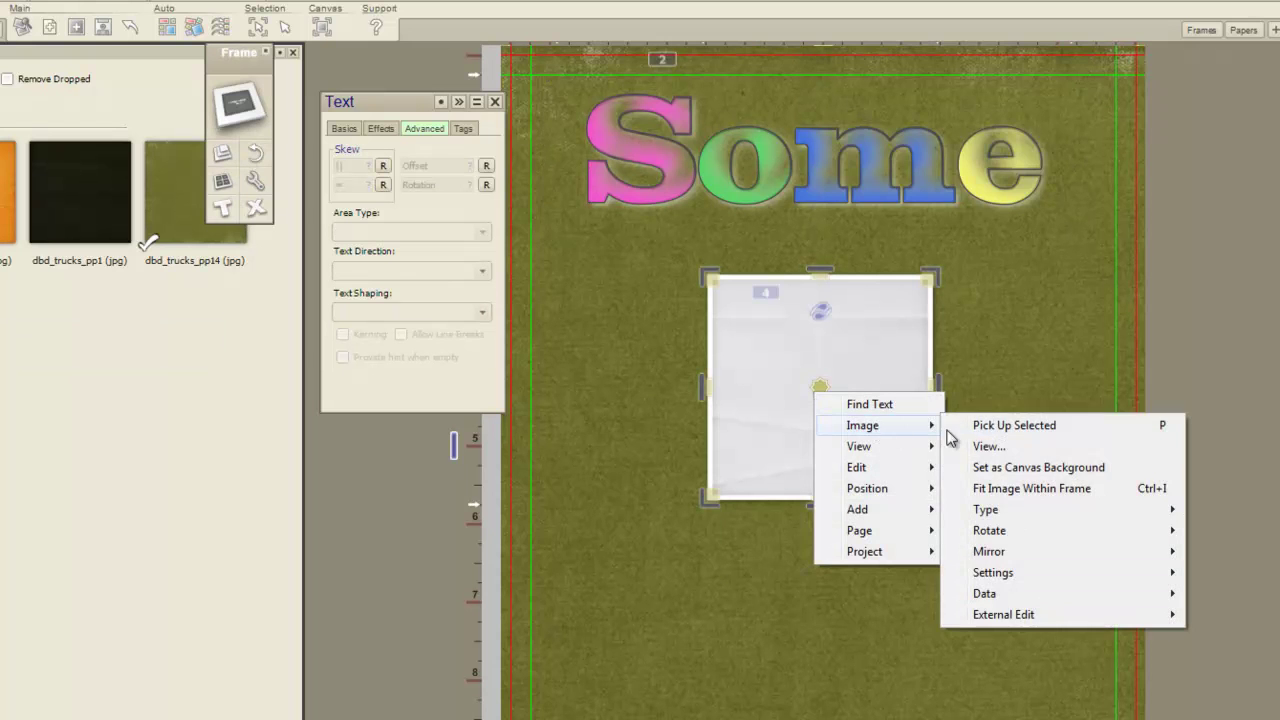
left_click(1040, 466)
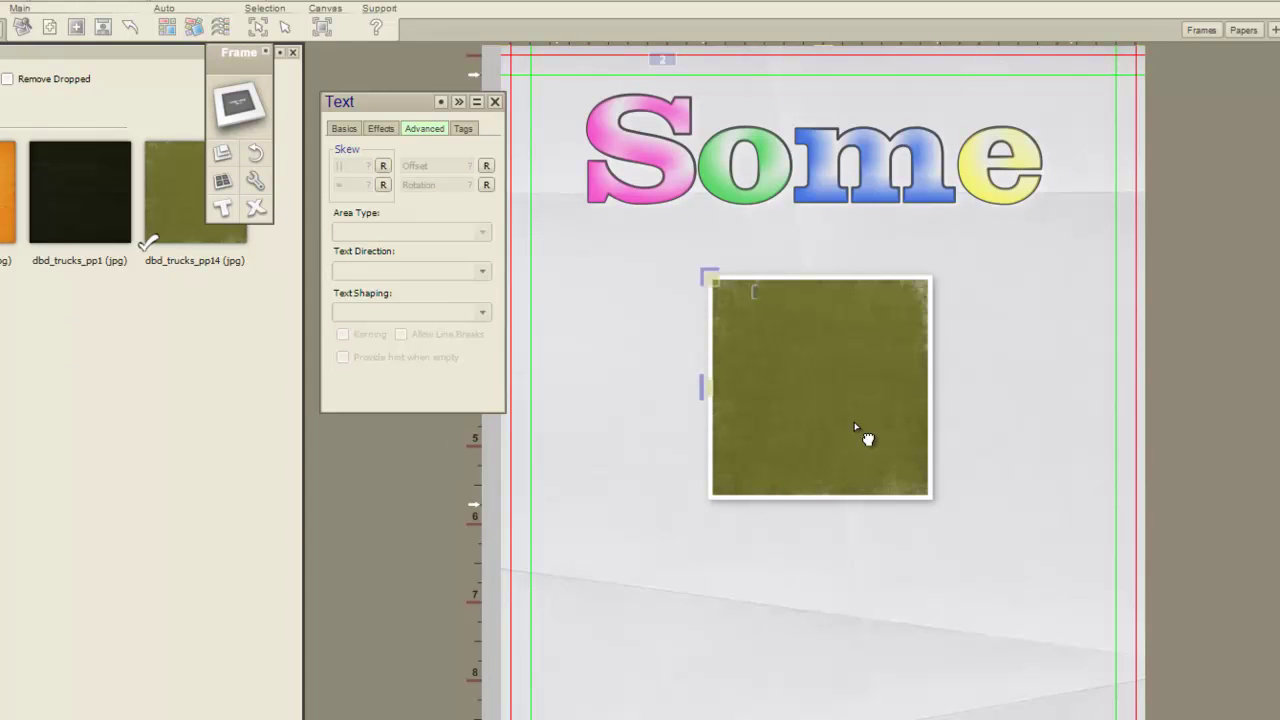
Delete the small frame holding the olive-green paper from the middle of the page.
left_click(863, 434)
left_click(256, 208)
left_click(693, 426)
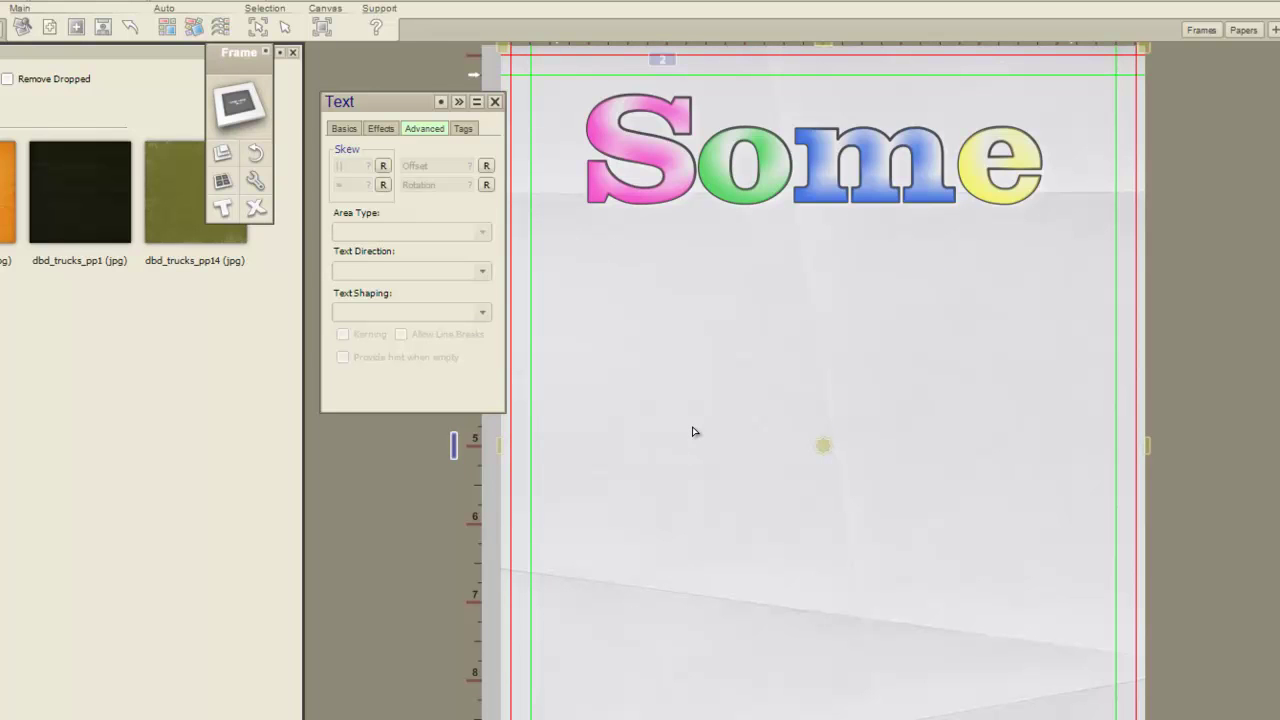